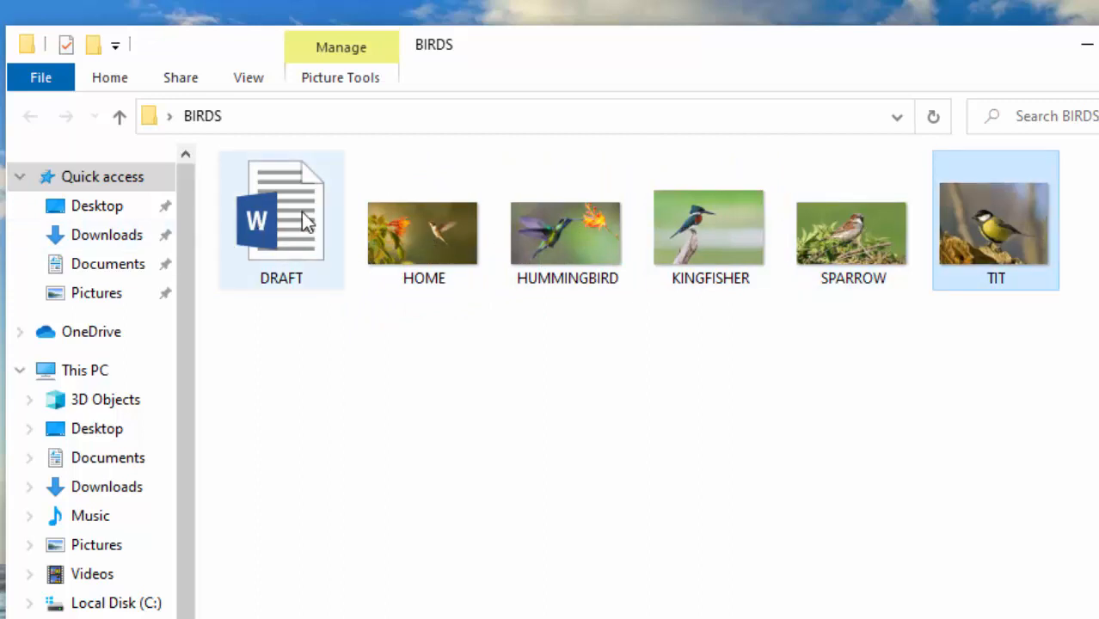
# Open the DRAFT document from the BIRDS folder and look through its text from the title to the Sparrow section
pyautogui.doubleClick(293, 240)
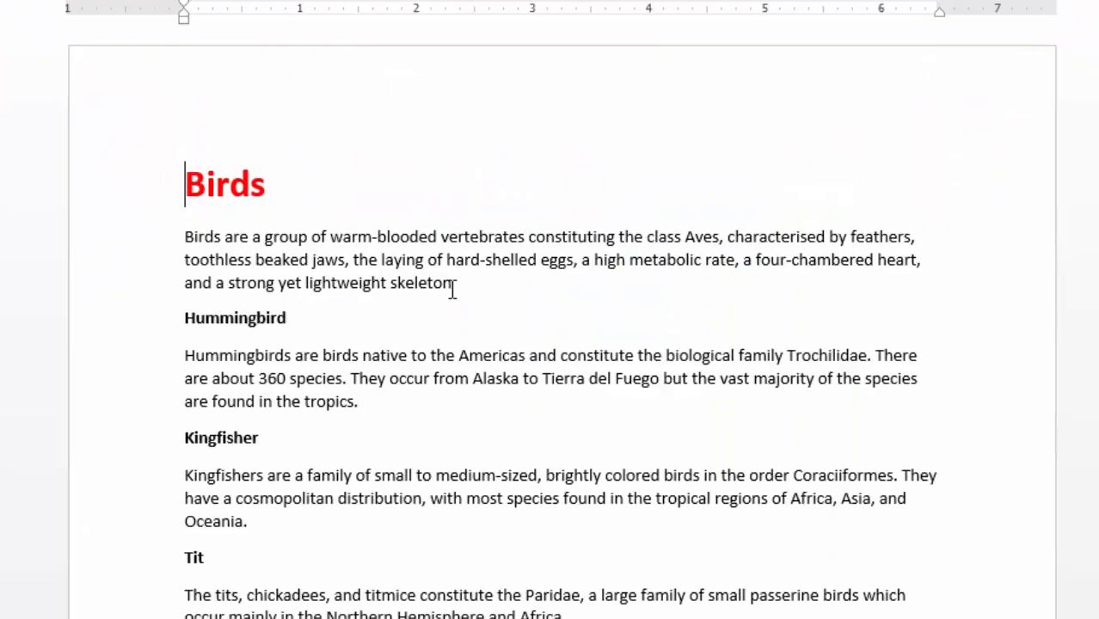
pyautogui.scroll(-3, 519, 276)
pyautogui.scroll(3, 493, 287)
pyautogui.scroll(-1, 492, 288)
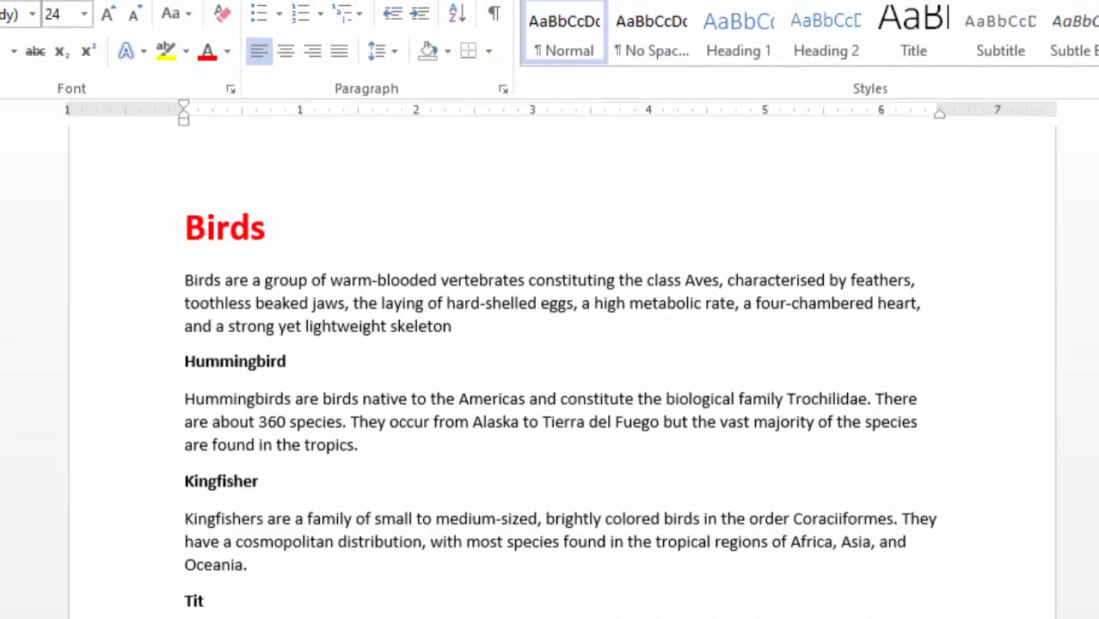
pyautogui.scroll(-2, 628, 351)
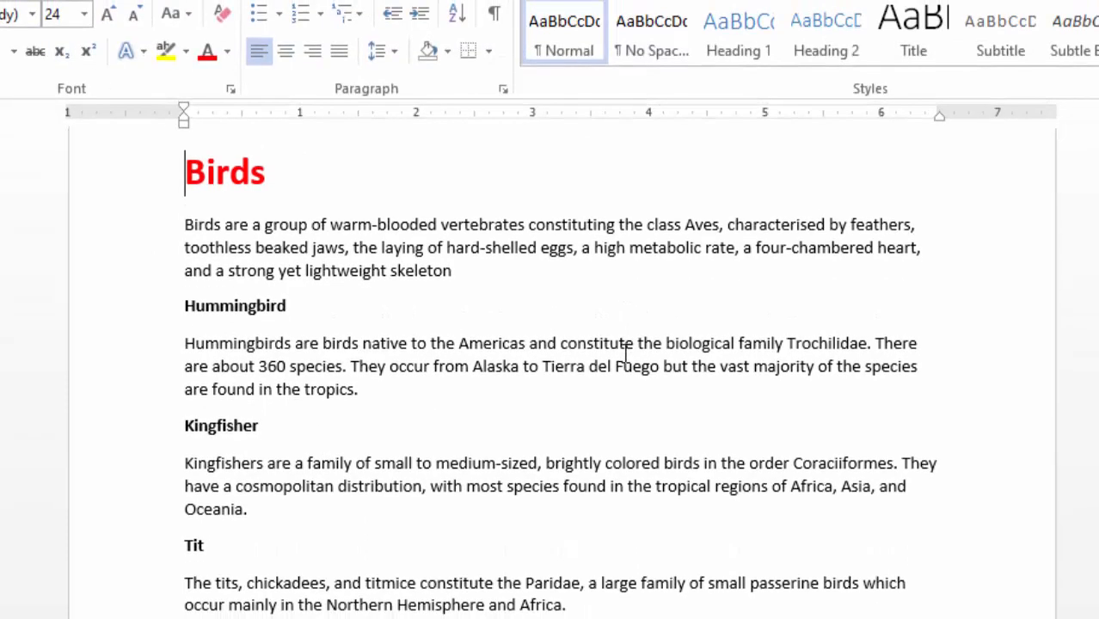
pyautogui.scroll(2, 619, 325)
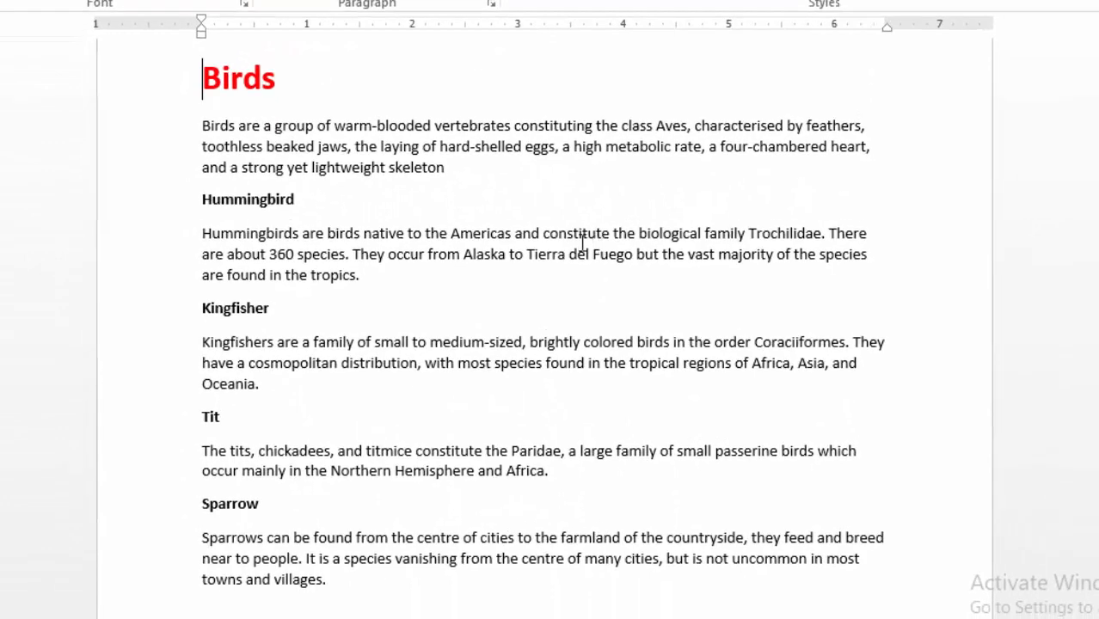
pyautogui.moveTo(202, 125); pyautogui.dragTo(768, 512)
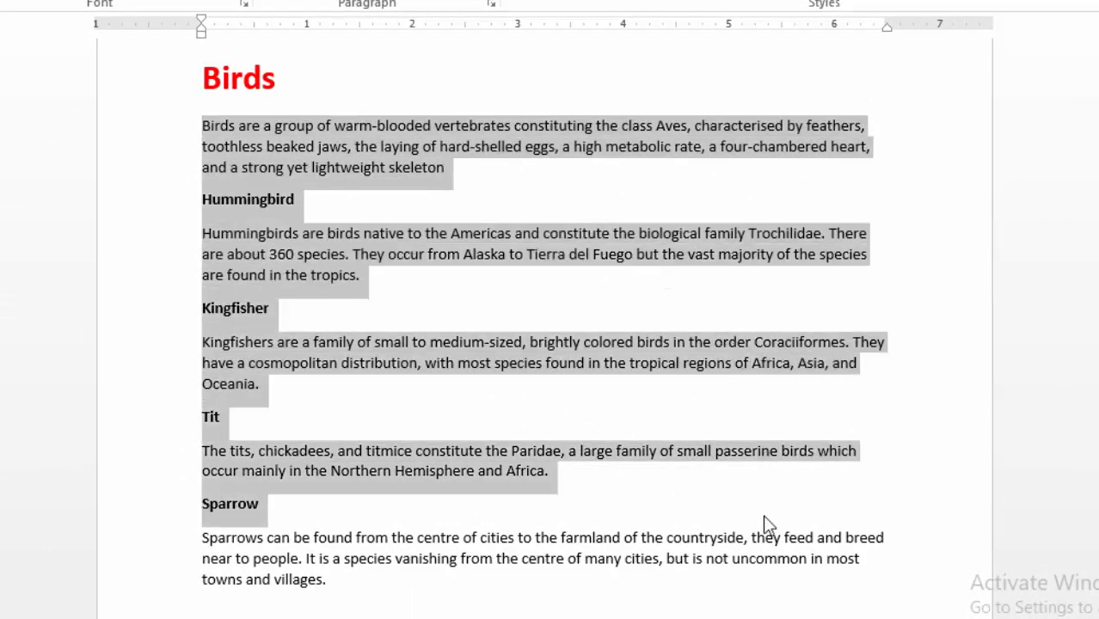
pyautogui.click(682, 538)
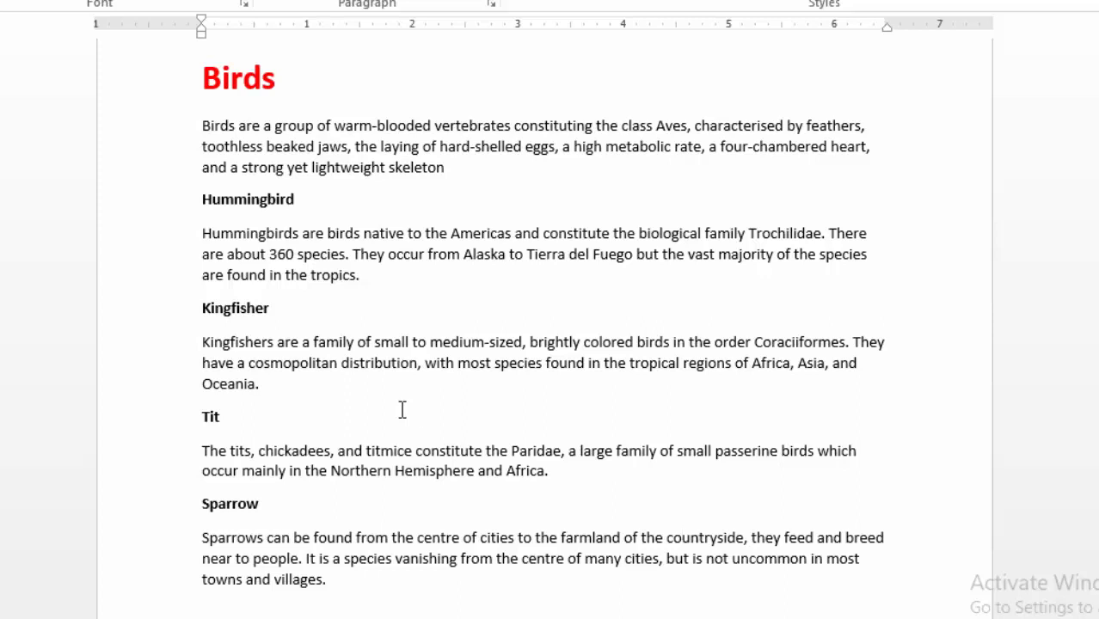
pyautogui.scroll(2, 430, 325)
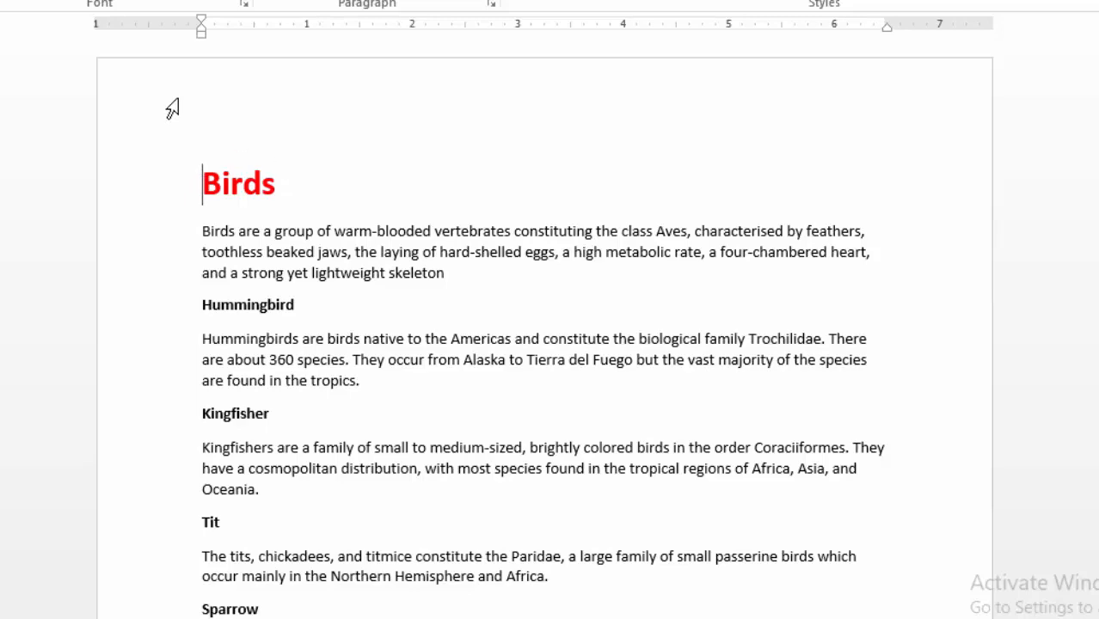
pyautogui.scroll(-10, 907, 175)
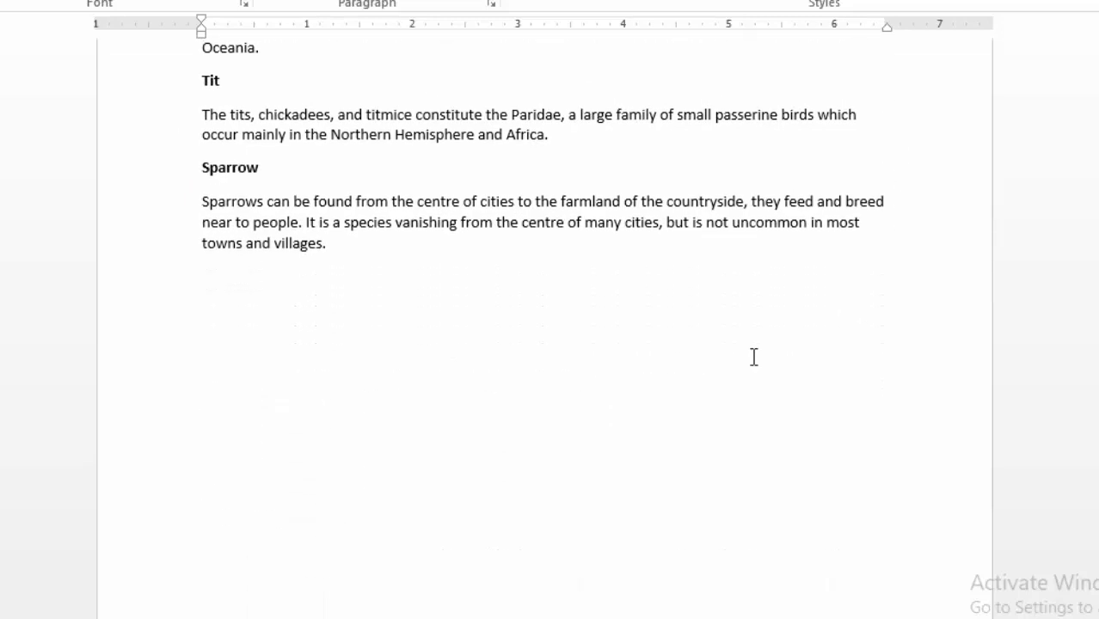
pyautogui.scroll(10, 427, 244)
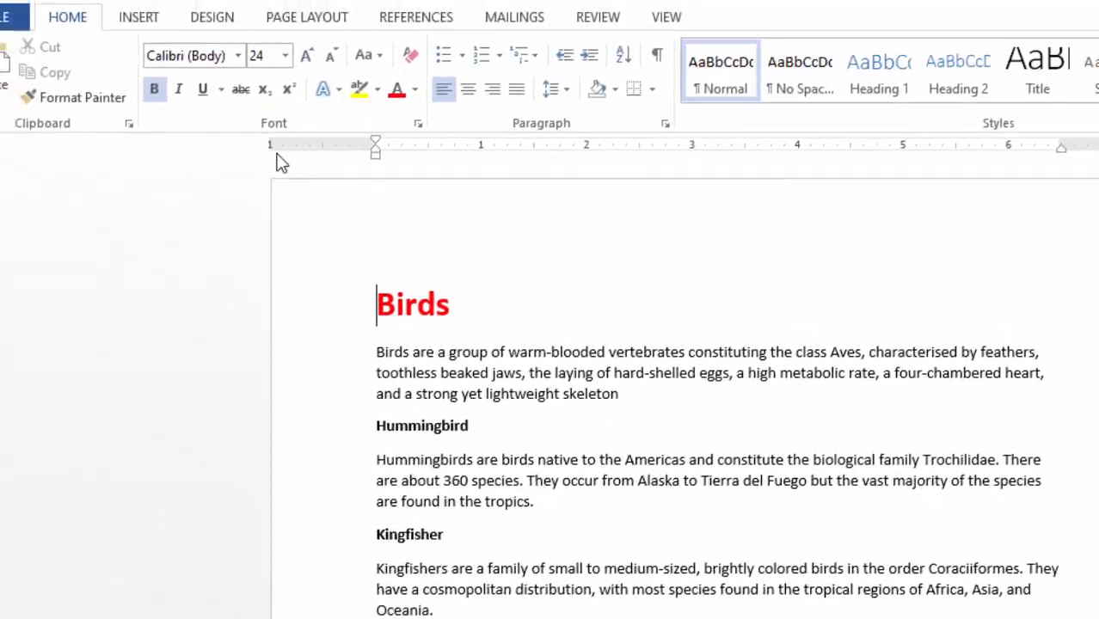
# Set the document's paper size to A4 (8.27" x 11.69")
pyautogui.click(340, 43)
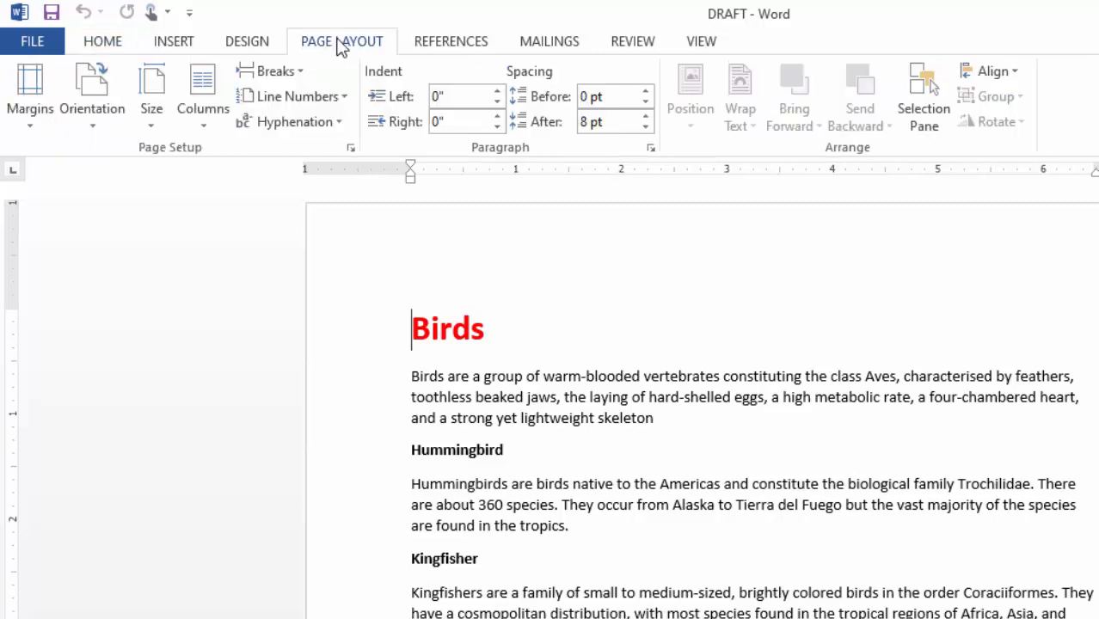
pyautogui.click(154, 125)
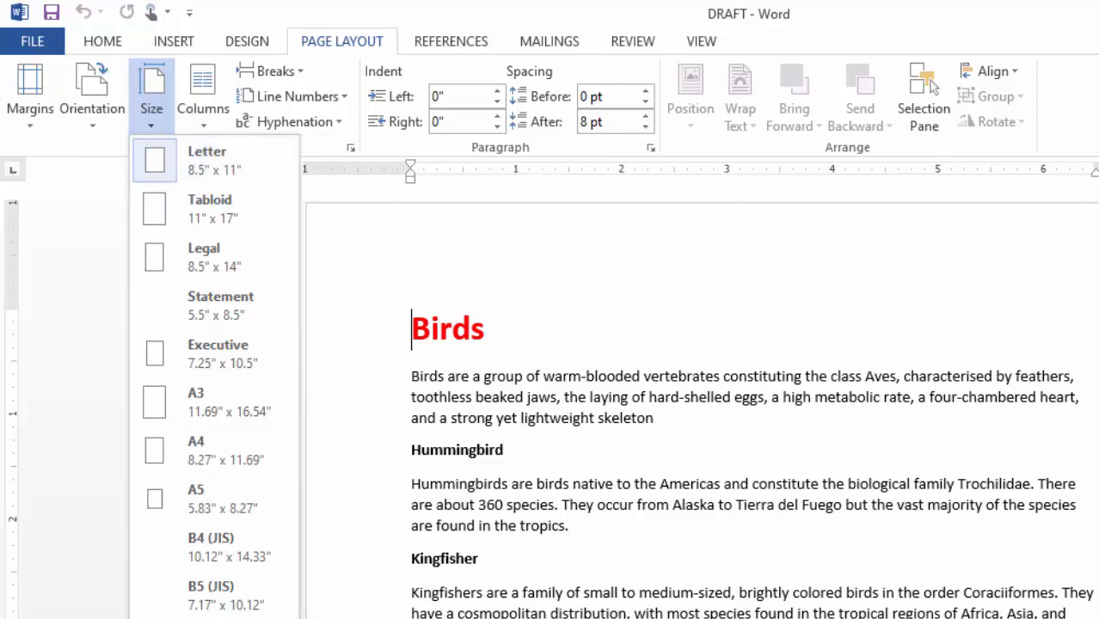
pyautogui.click(196, 451)
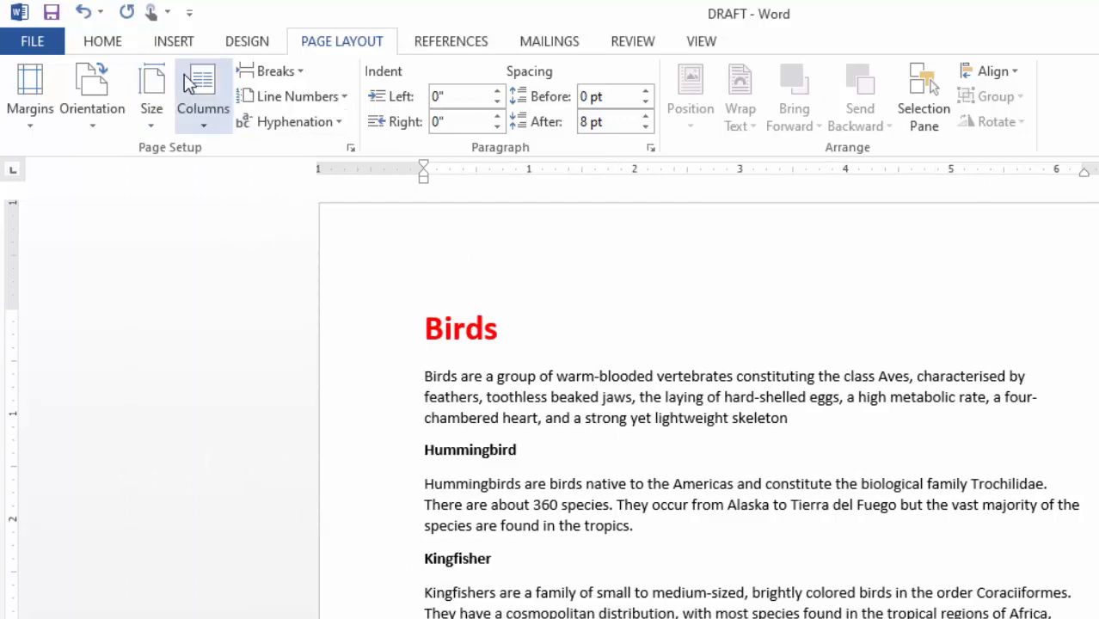
pyautogui.click(153, 117)
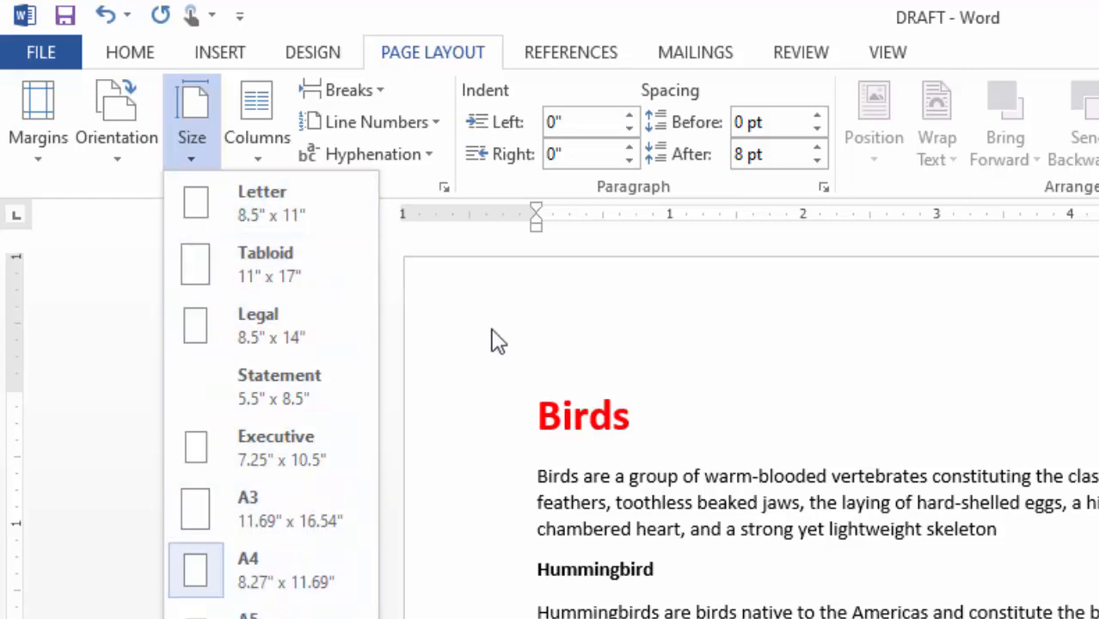
pyautogui.click(572, 306)
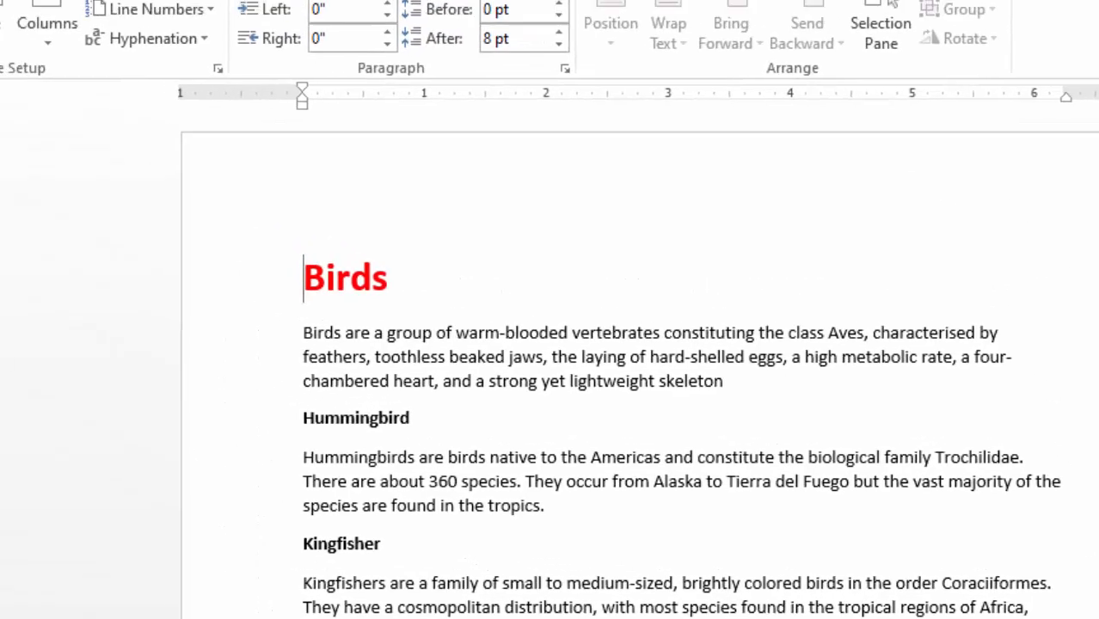
# Apply the Narrow margins preset, 0.5" on all sides, to the document
pyautogui.click(37, 151)
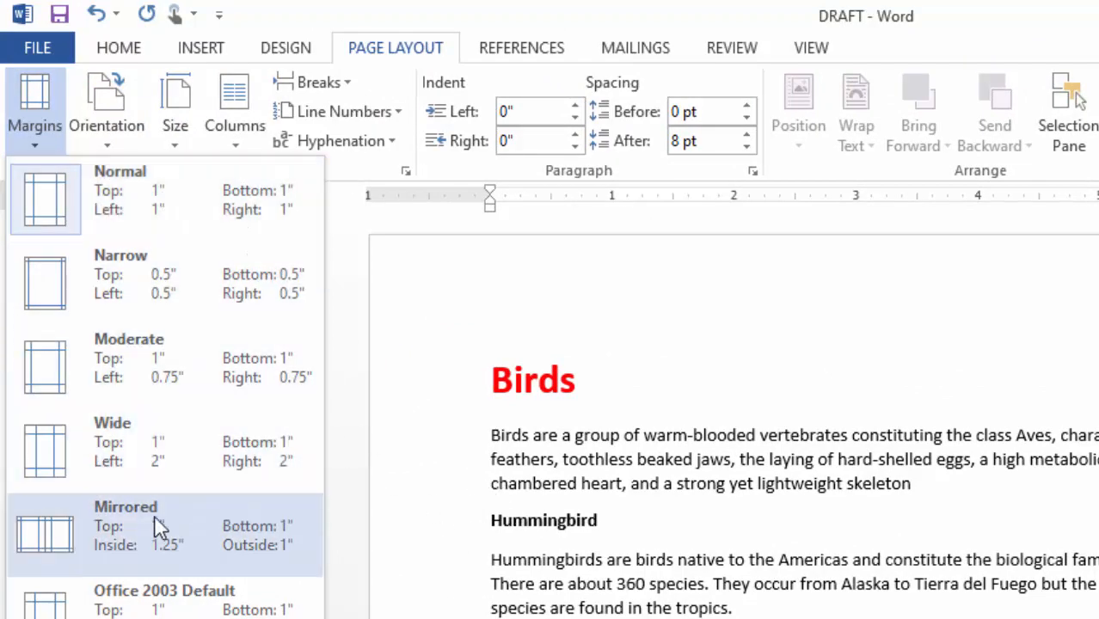
pyautogui.click(112, 292)
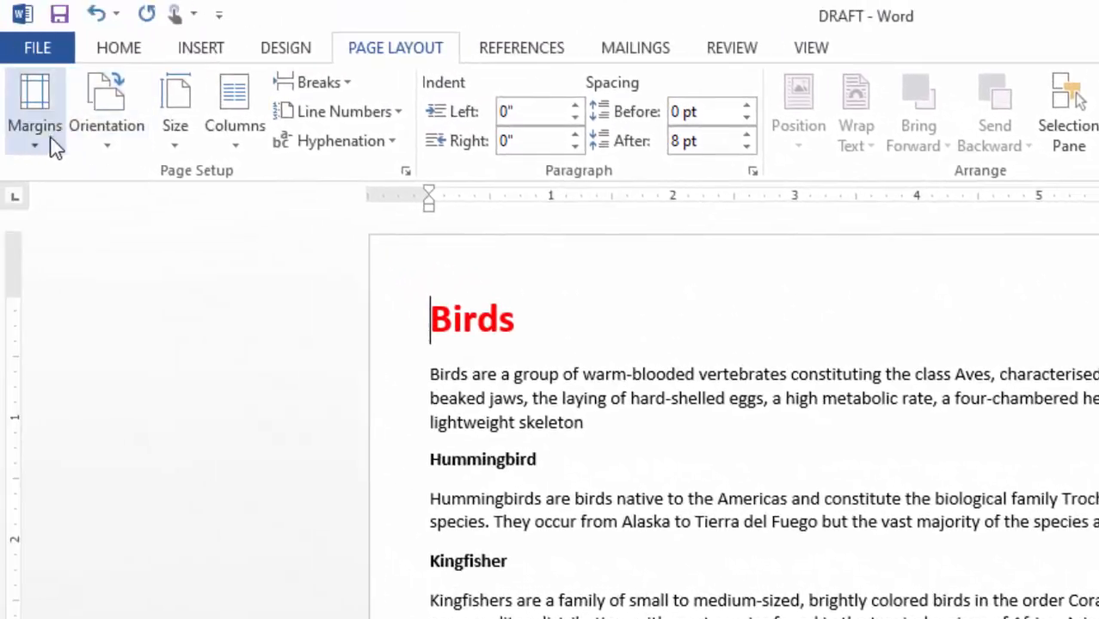
pyautogui.click(31, 143)
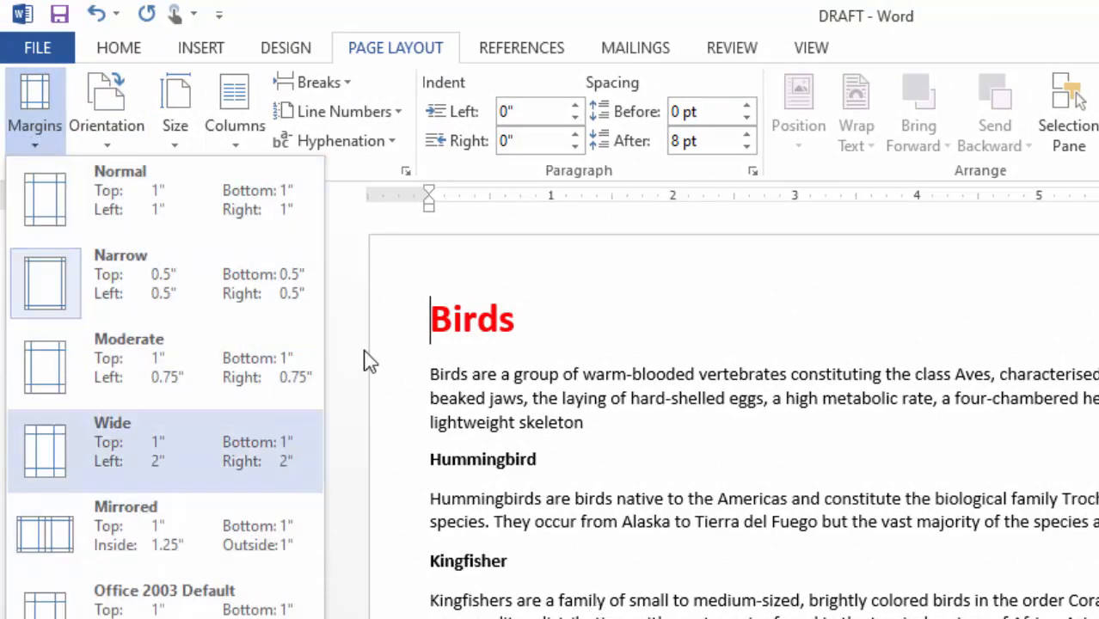
pyautogui.click(848, 304)
pyautogui.scroll(-5, 600, 412)
pyautogui.scroll(5, 589, 414)
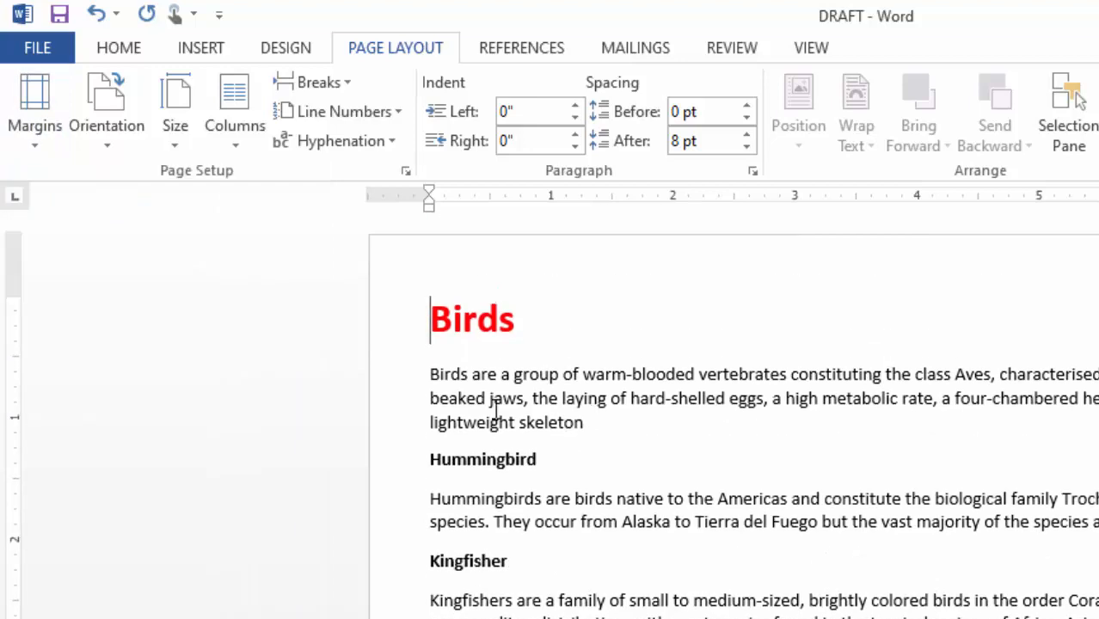
# Change the font of the "Birds" title to Chiller
pyautogui.moveTo(556, 319); pyautogui.dragTo(375, 326)
pyautogui.click(119, 49)
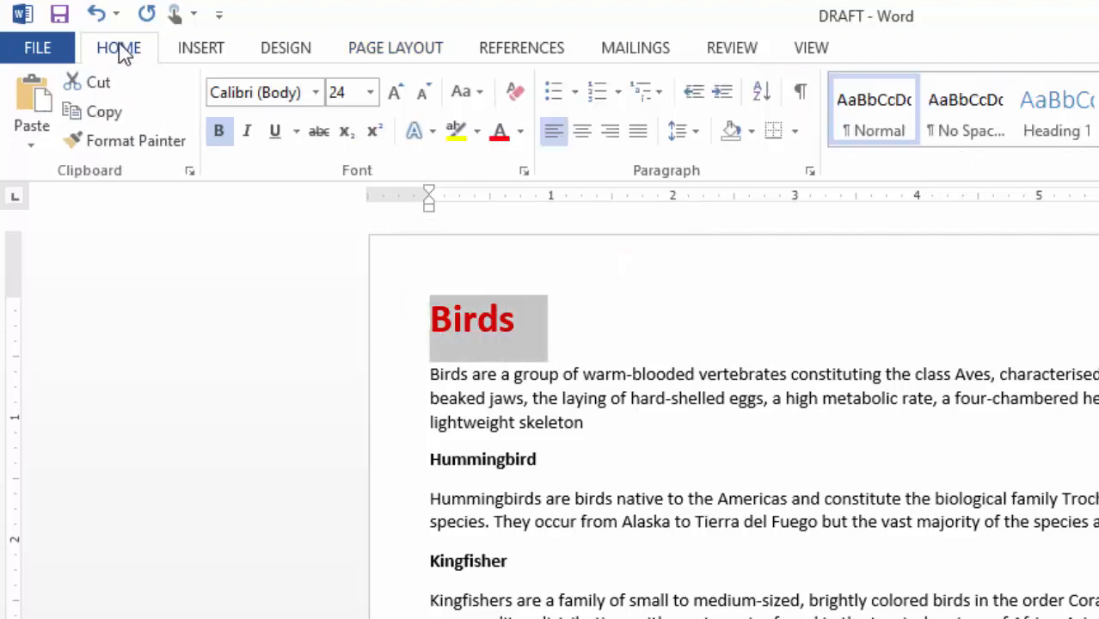
pyautogui.click(258, 93)
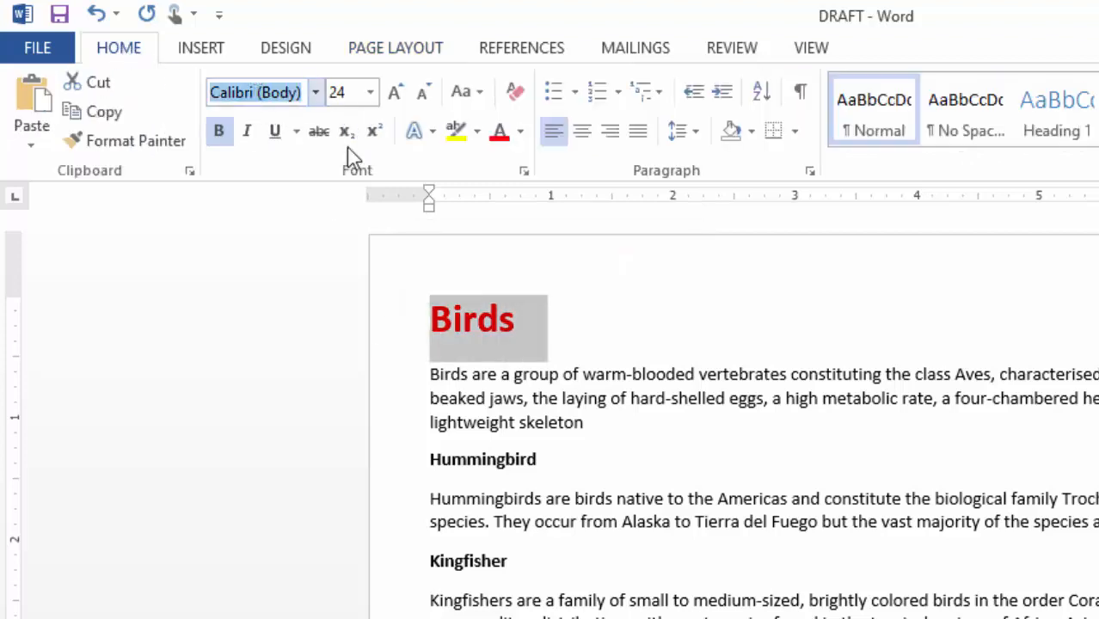
pyautogui.write('Chiller')
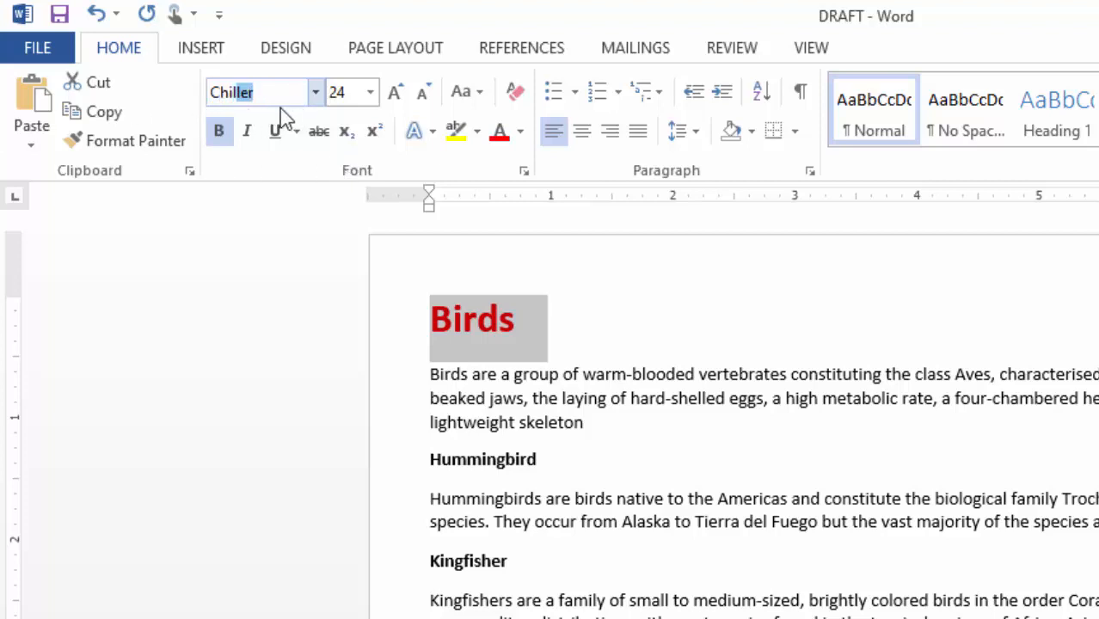
pyautogui.press('Return')
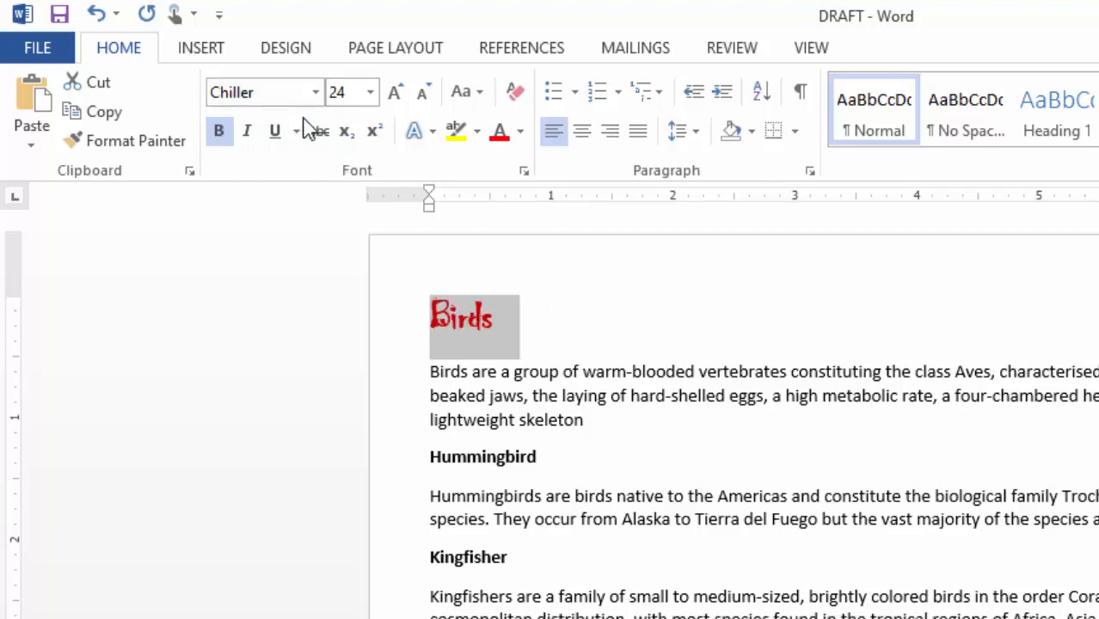
# Enlarge the "Birds" title to font size 80
pyautogui.click(395, 92)
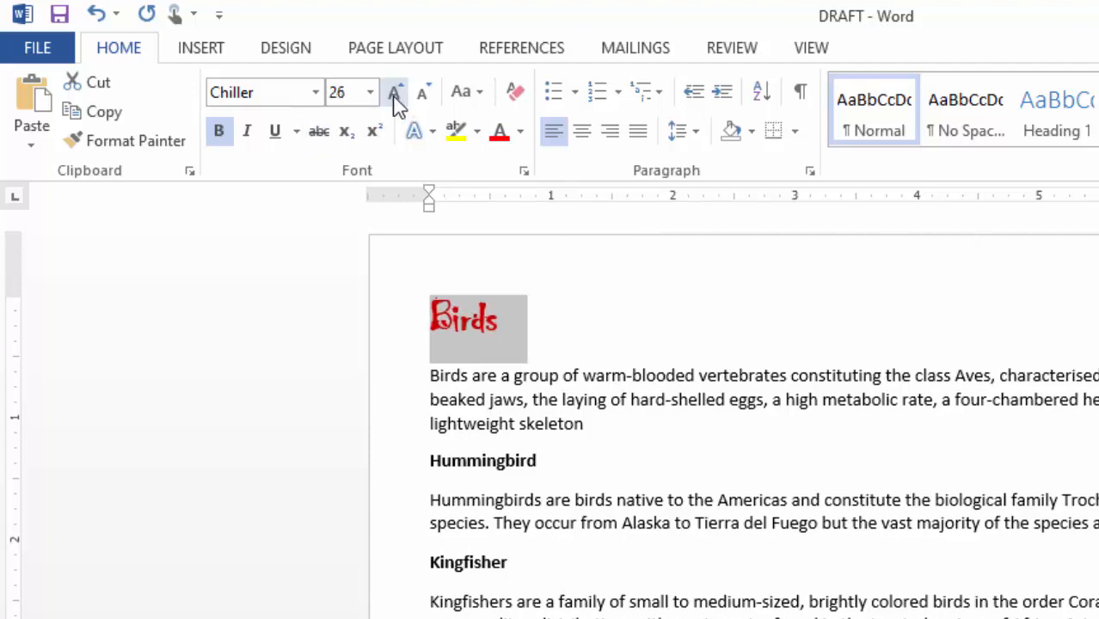
pyautogui.click(394, 92)
pyautogui.click(395, 92)
pyautogui.click(395, 92)
pyautogui.click(395, 92)
pyautogui.click(395, 93)
pyautogui.click(762, 368)
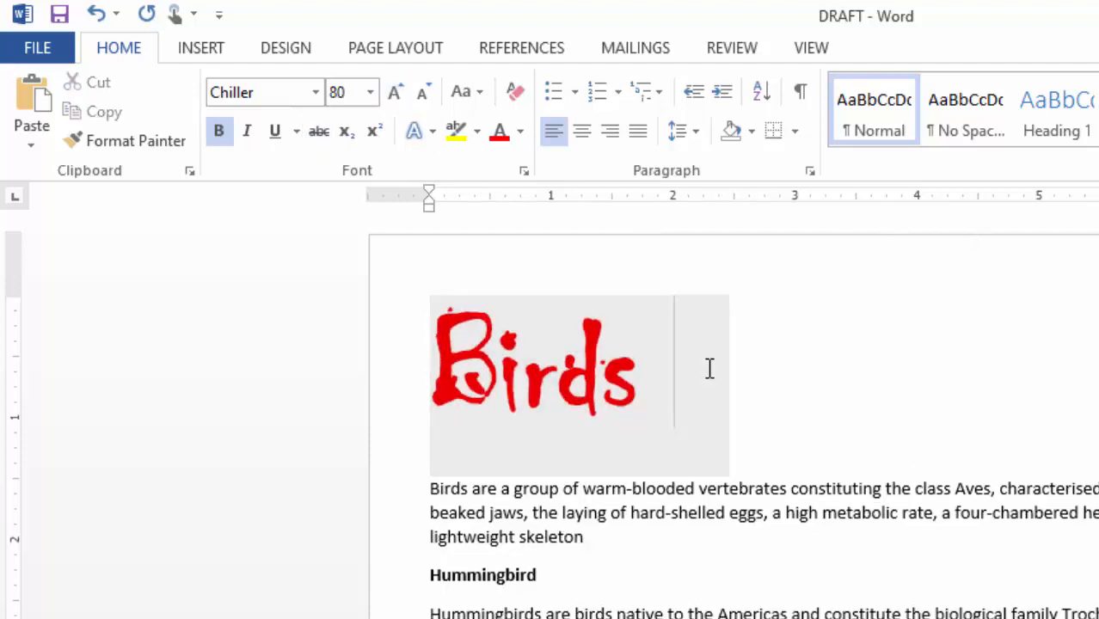
pyautogui.scroll(-2, 869, 416)
pyautogui.scroll(2, 861, 415)
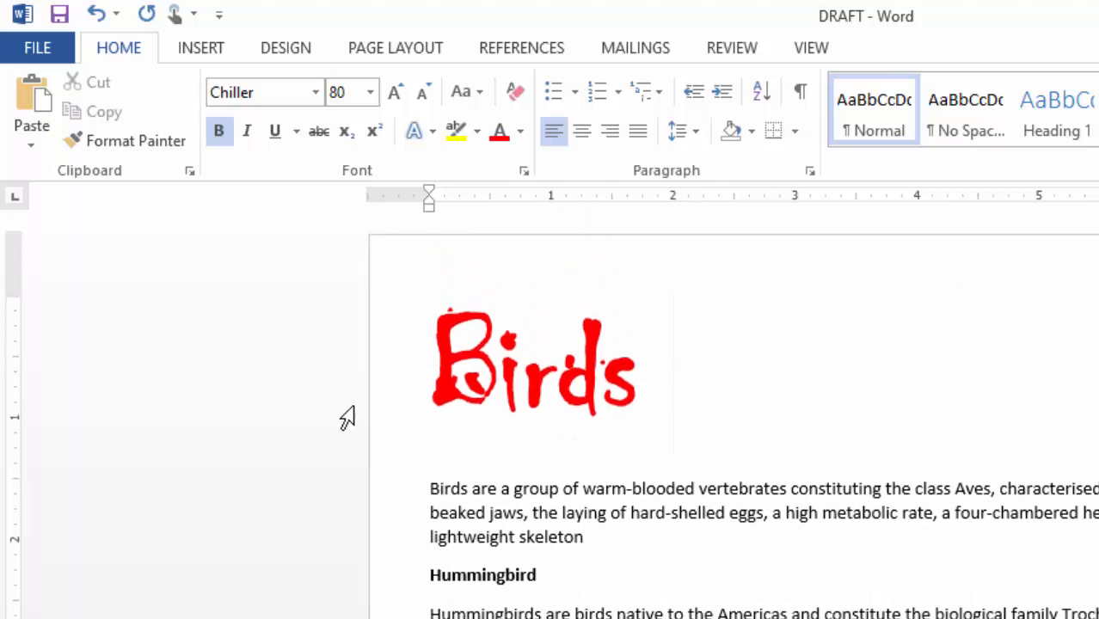
# Set the paragraph spacing after the "Birds" title to 0 pt
pyautogui.click(524, 445)
pyautogui.moveTo(684, 365); pyautogui.dragTo(423, 366)
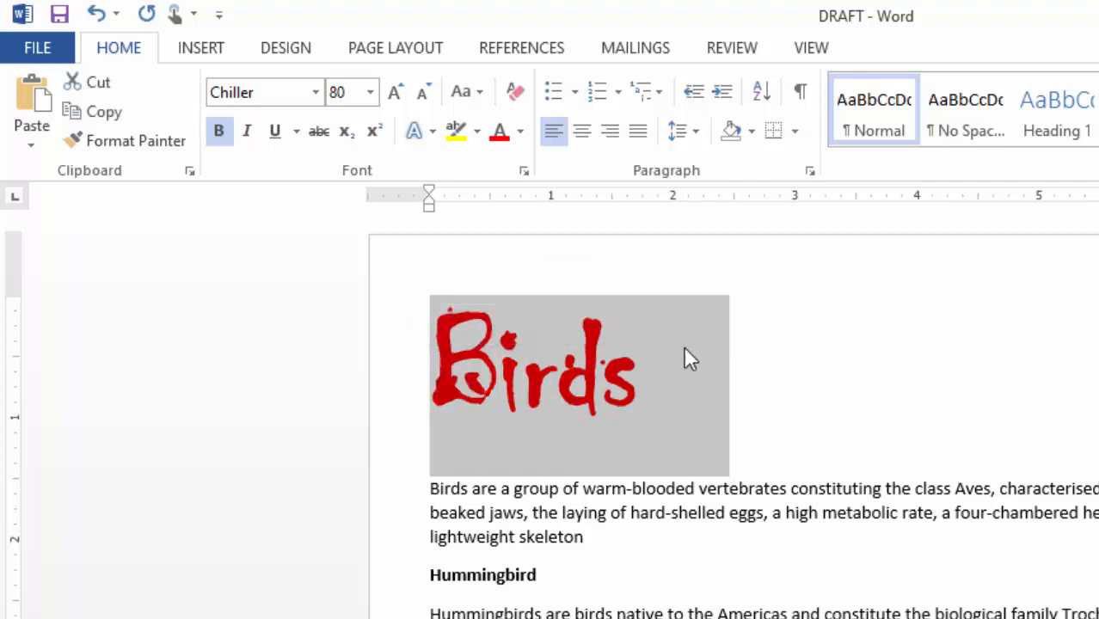
pyautogui.click(395, 50)
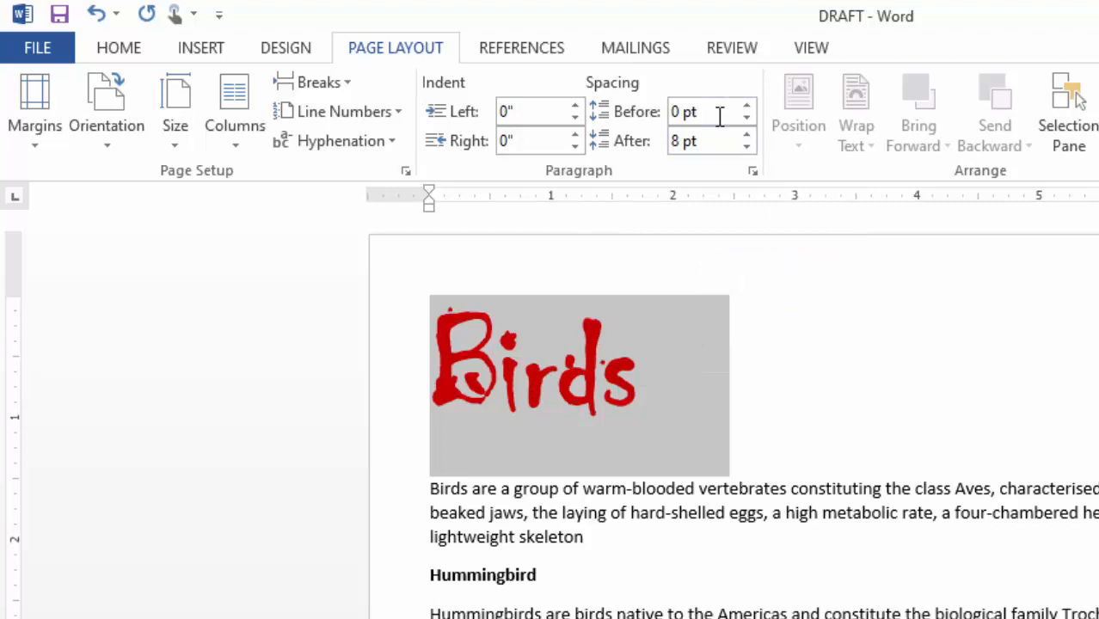
pyautogui.click(746, 148)
pyautogui.click(747, 148)
pyautogui.click(747, 148)
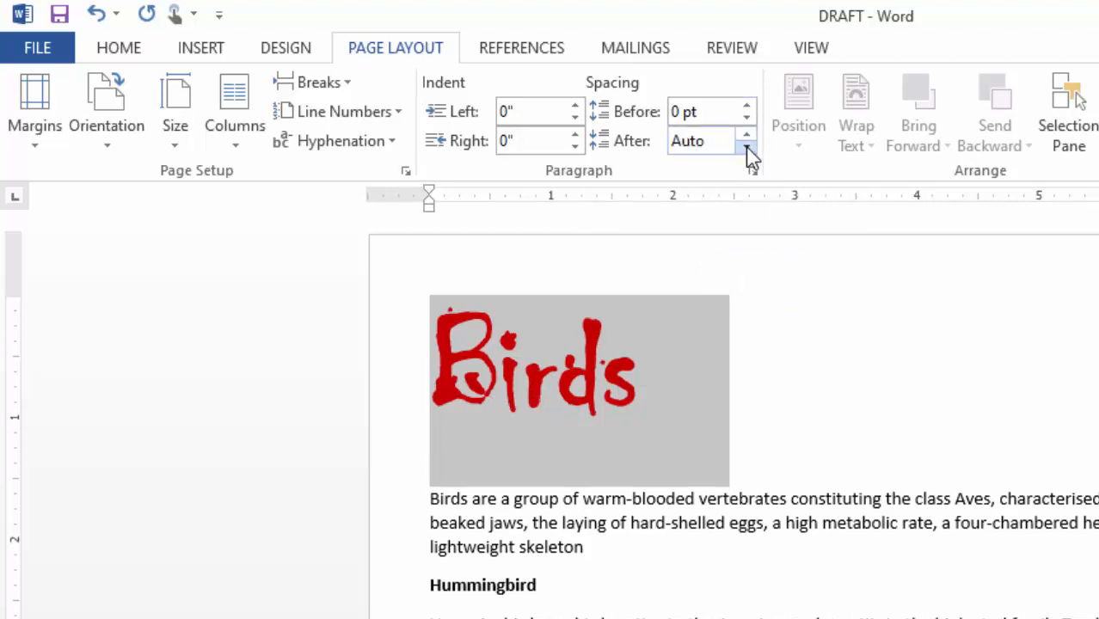
pyautogui.click(746, 135)
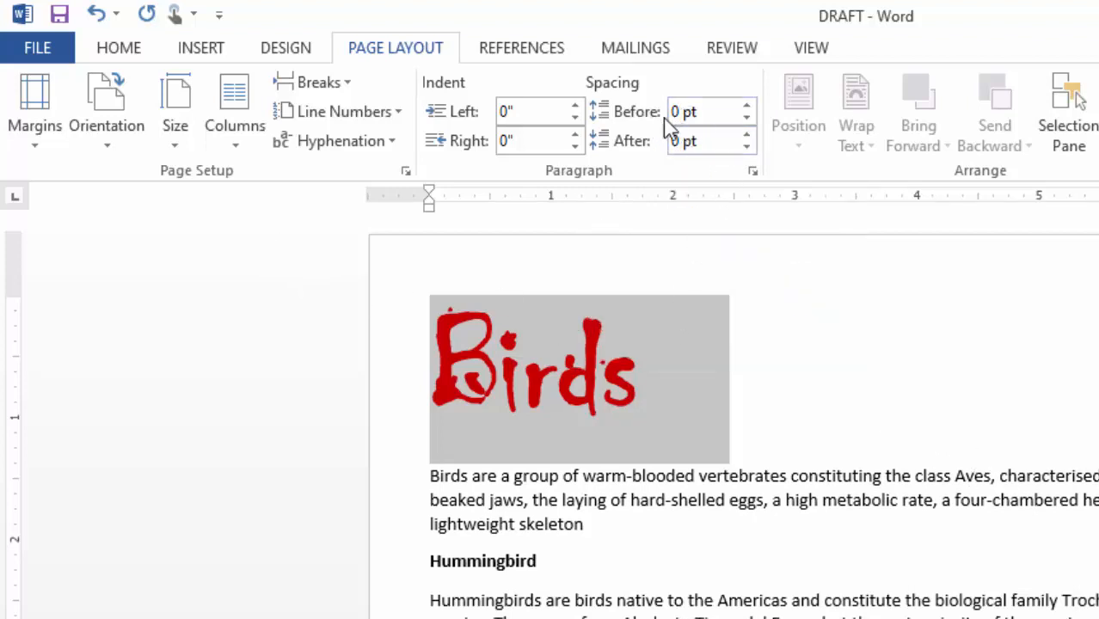
# Try 12 pt of paragraph spacing before the "Birds" title, and return it to 0 pt
pyautogui.click(747, 107)
pyautogui.click(747, 107)
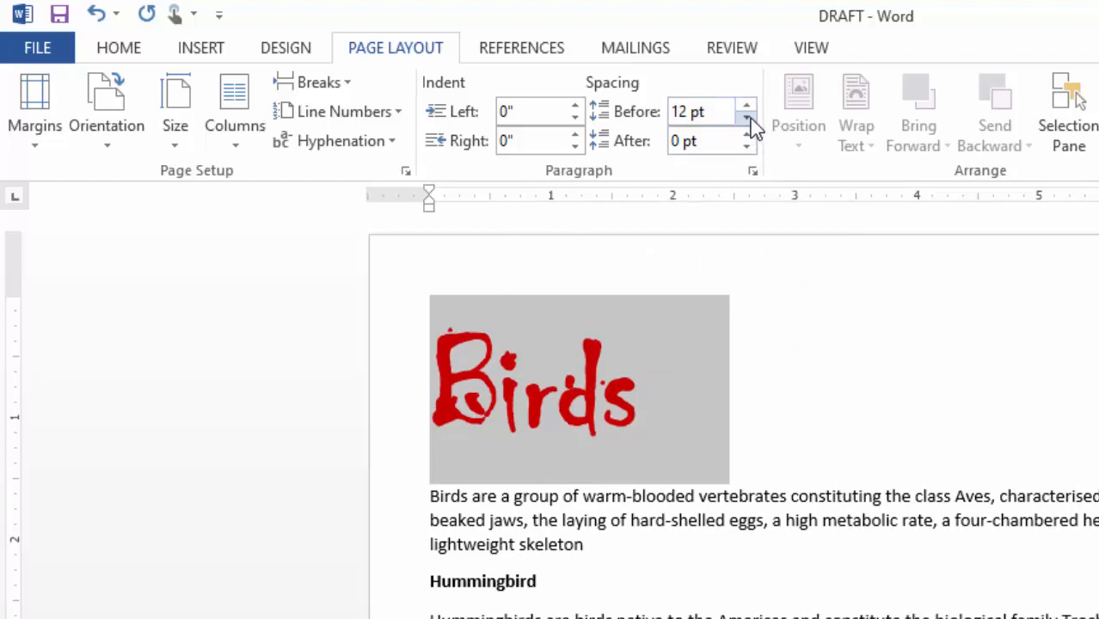
pyautogui.click(747, 117)
pyautogui.click(746, 117)
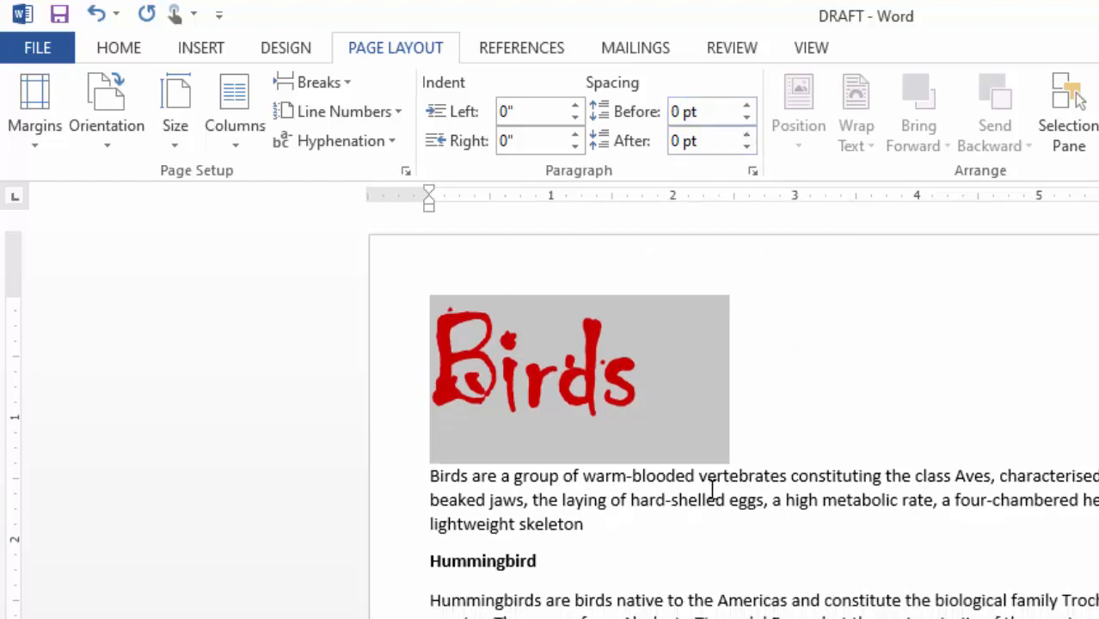
pyautogui.click(869, 430)
# Set the line spacing of the "Birds" title paragraph to Single
pyautogui.moveTo(437, 351); pyautogui.dragTo(676, 371)
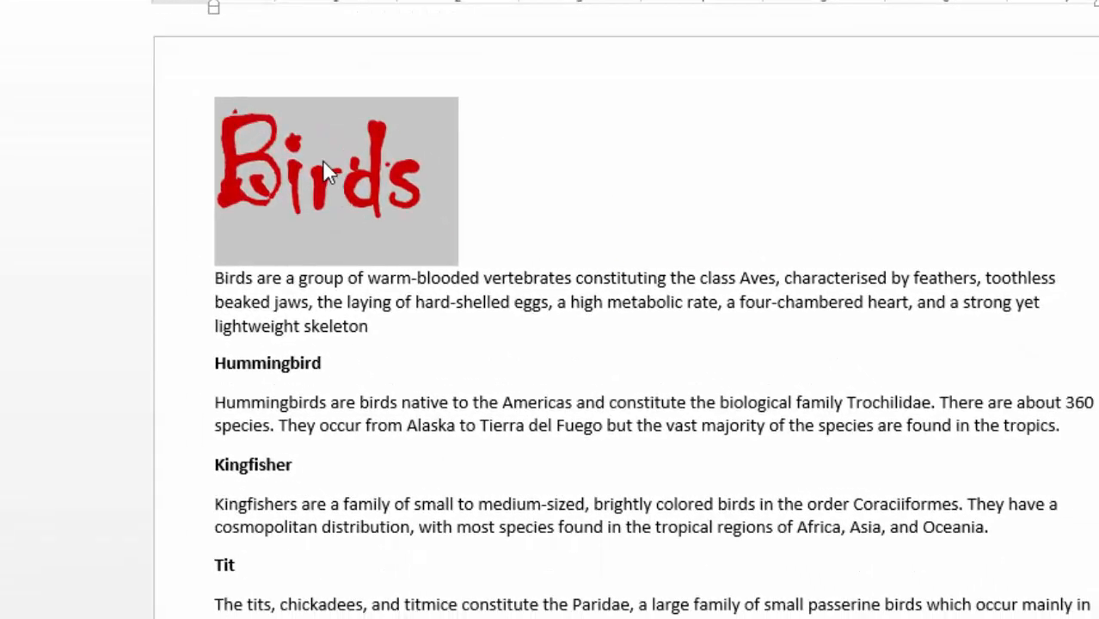
pyautogui.rightClick(324, 159)
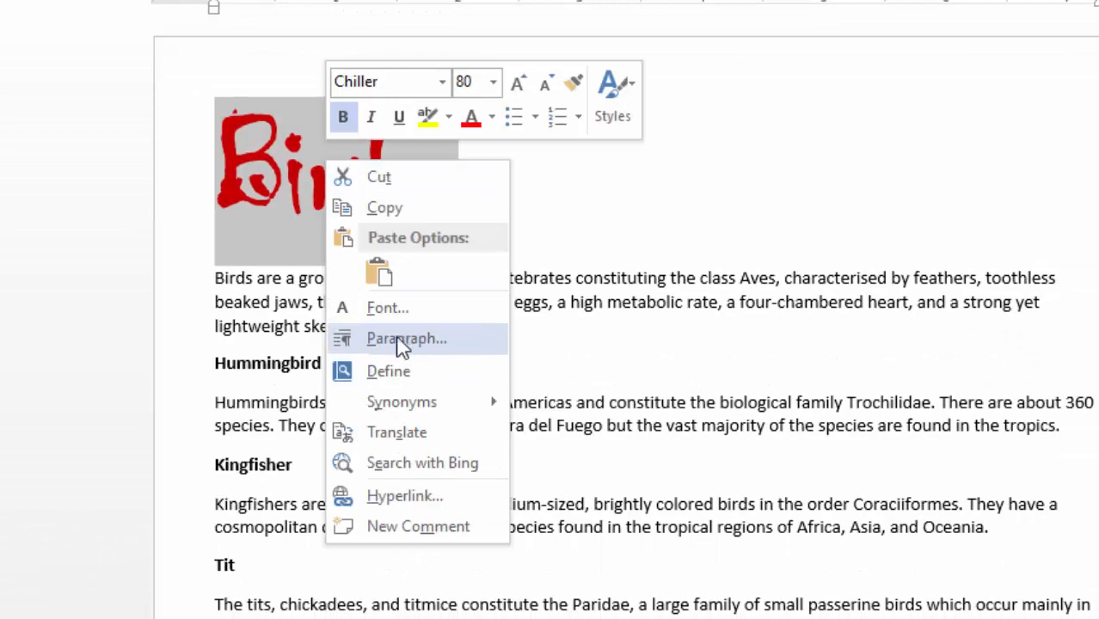
pyautogui.click(424, 340)
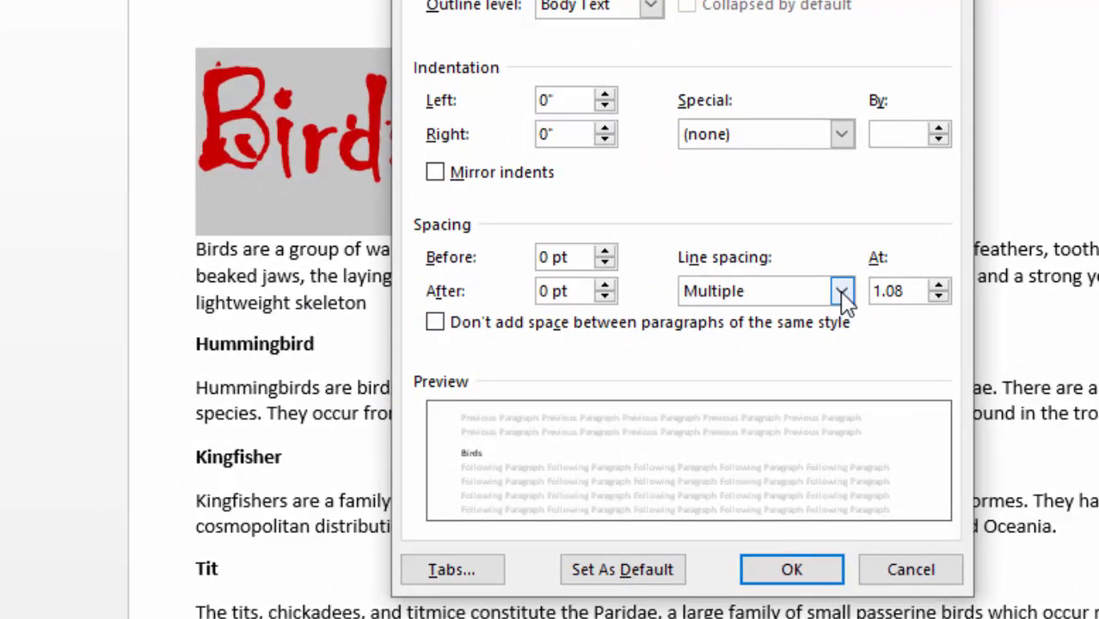
pyautogui.click(842, 292)
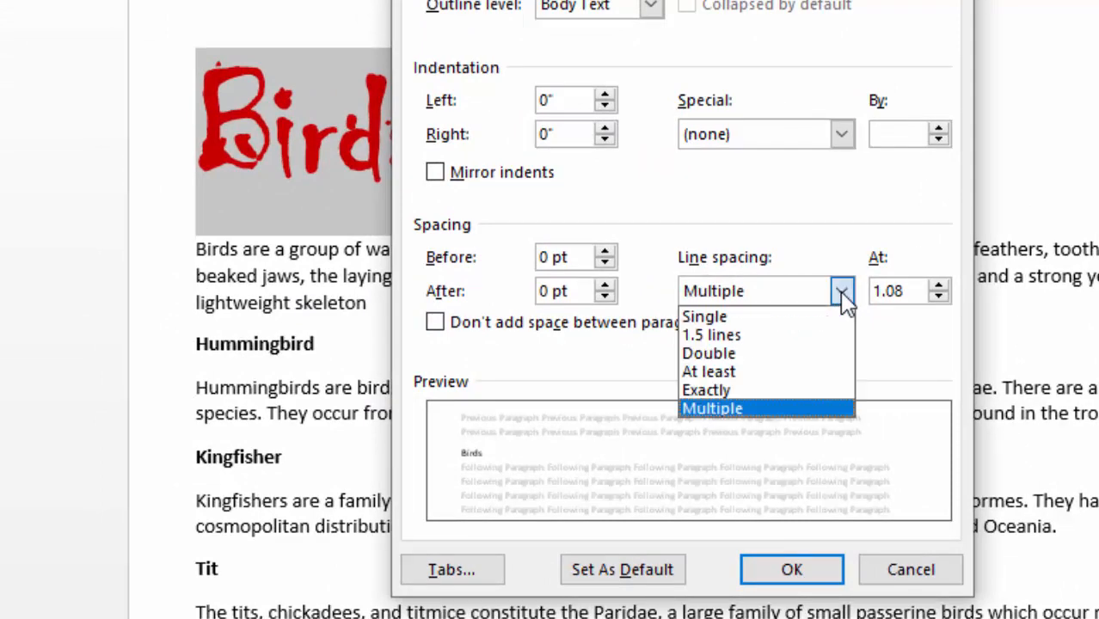
pyautogui.click(704, 317)
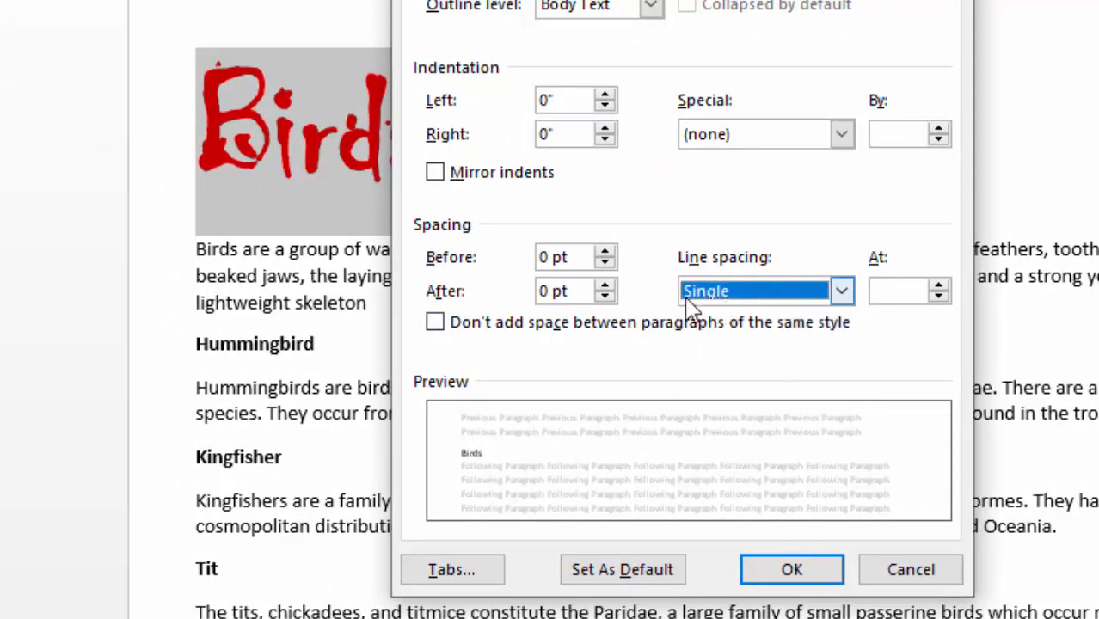
pyautogui.click(792, 572)
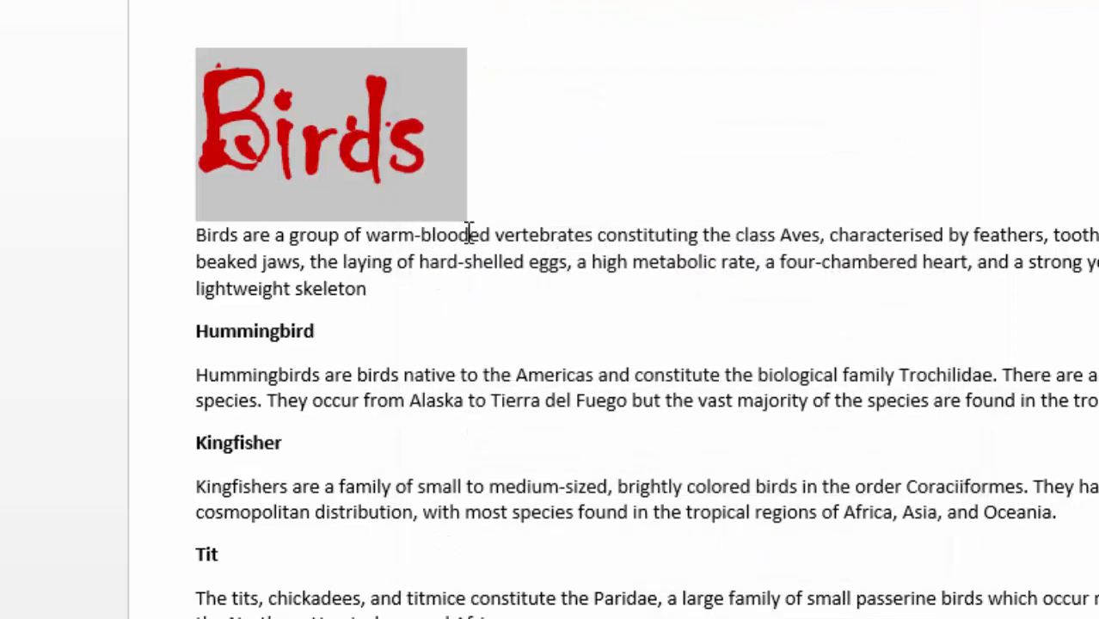
pyautogui.click(515, 155)
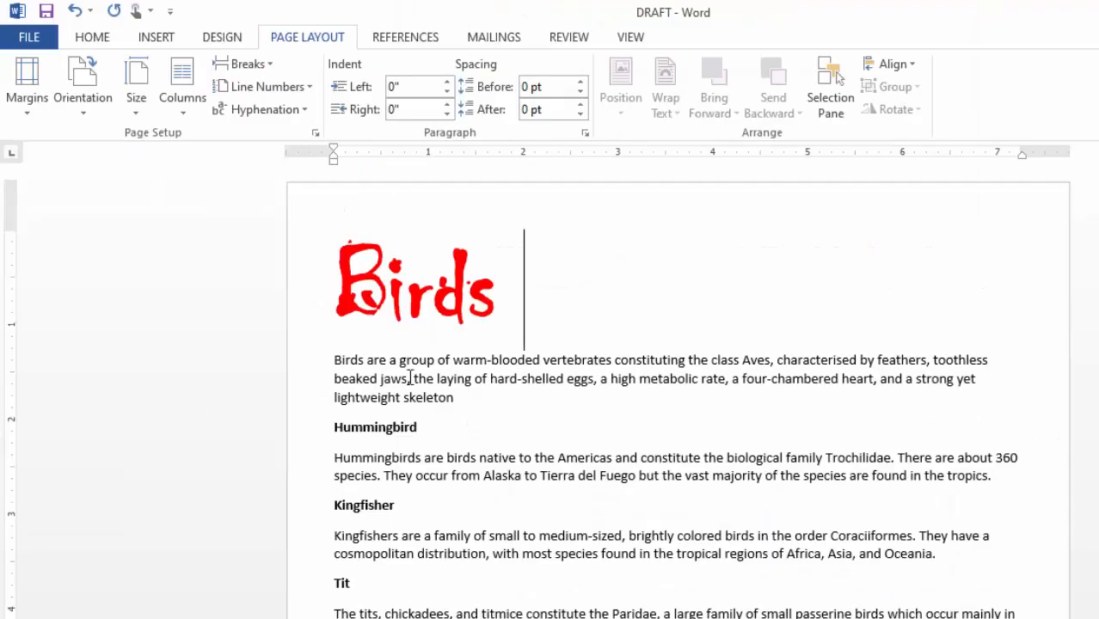
# Add an empty paragraph between the "Birds" title and the introductory paragraph
pyautogui.scroll(-1, 425, 278)
pyautogui.scroll(1, 496, 369)
pyautogui.scroll(-1, 543, 391)
pyautogui.scroll(1, 542, 399)
pyautogui.moveTo(334, 361); pyautogui.dragTo(512, 402)
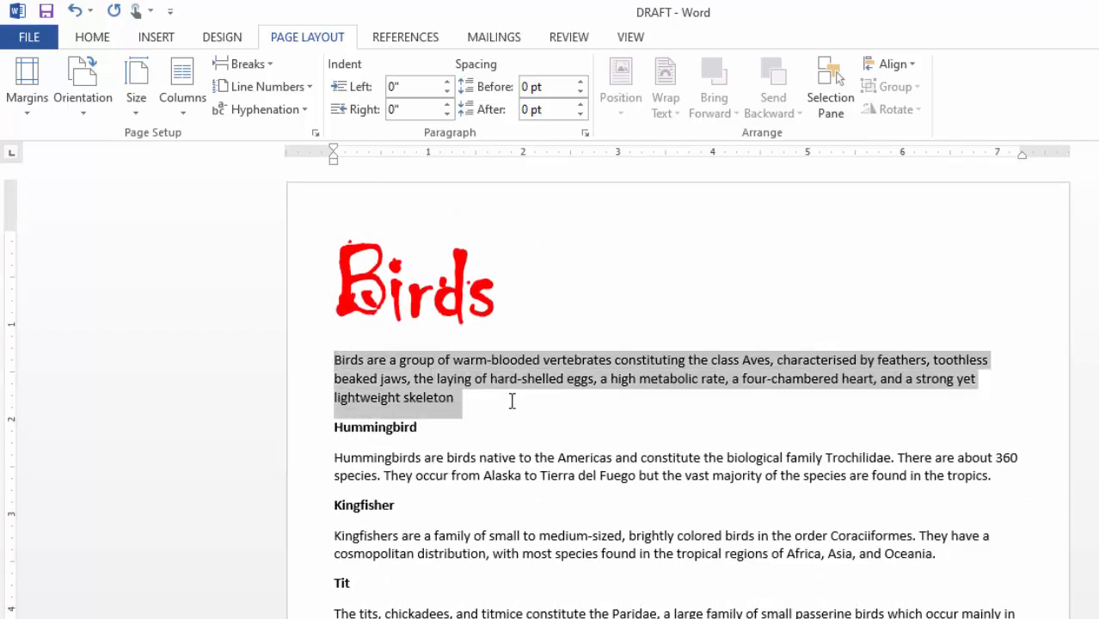
pyautogui.click(543, 429)
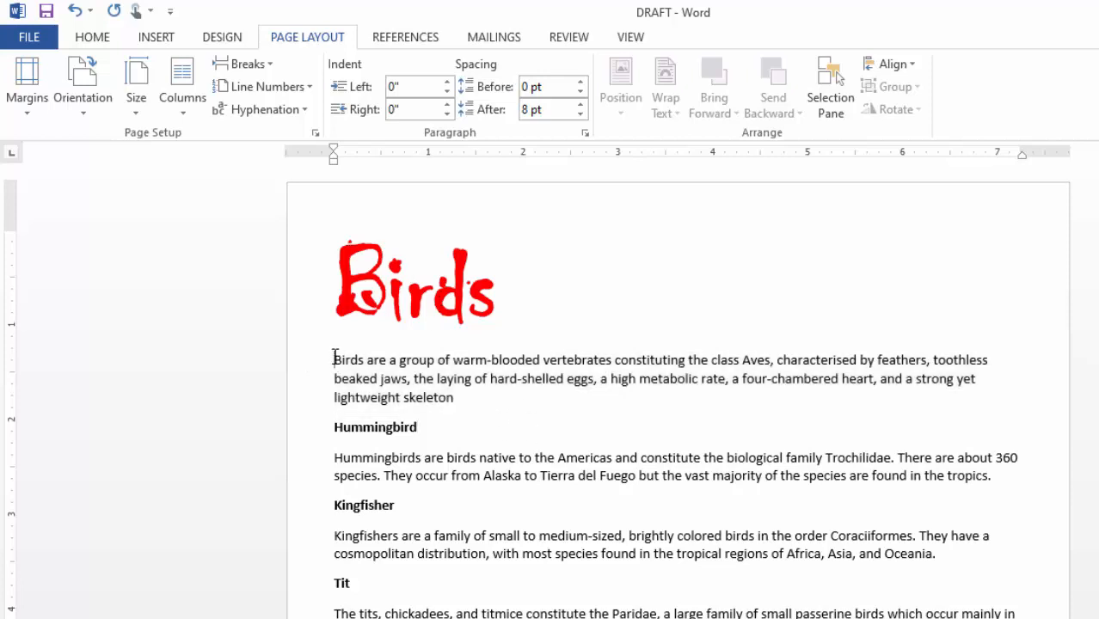
pyautogui.press('Return')
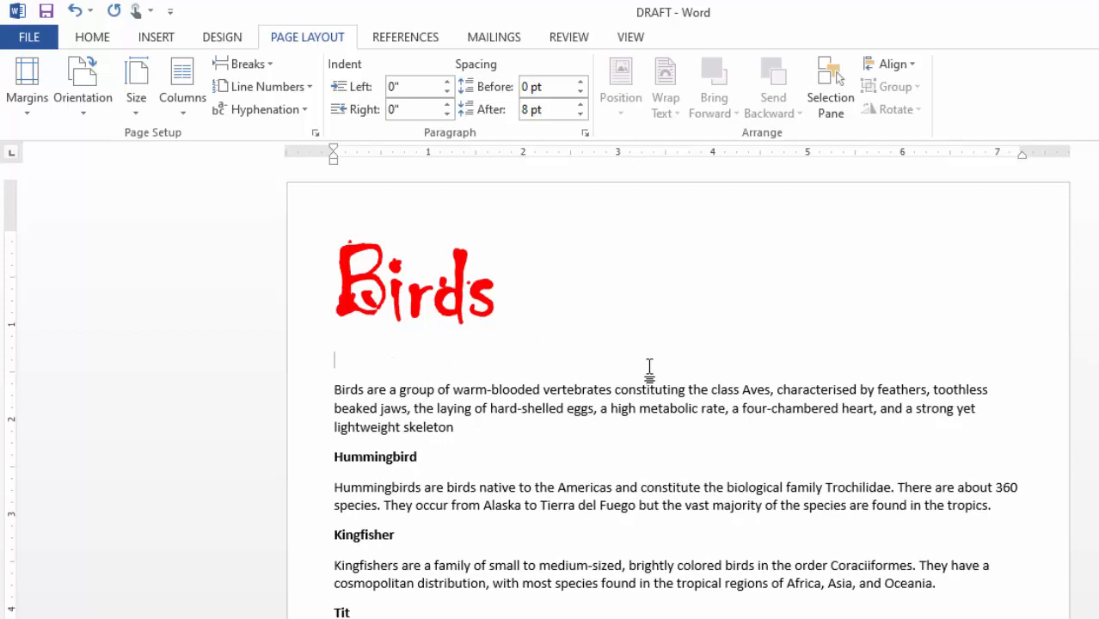
# Insert the HOME picture from the BIRDS folder on the Desktop into the empty paragraph below the title
pyautogui.click(161, 39)
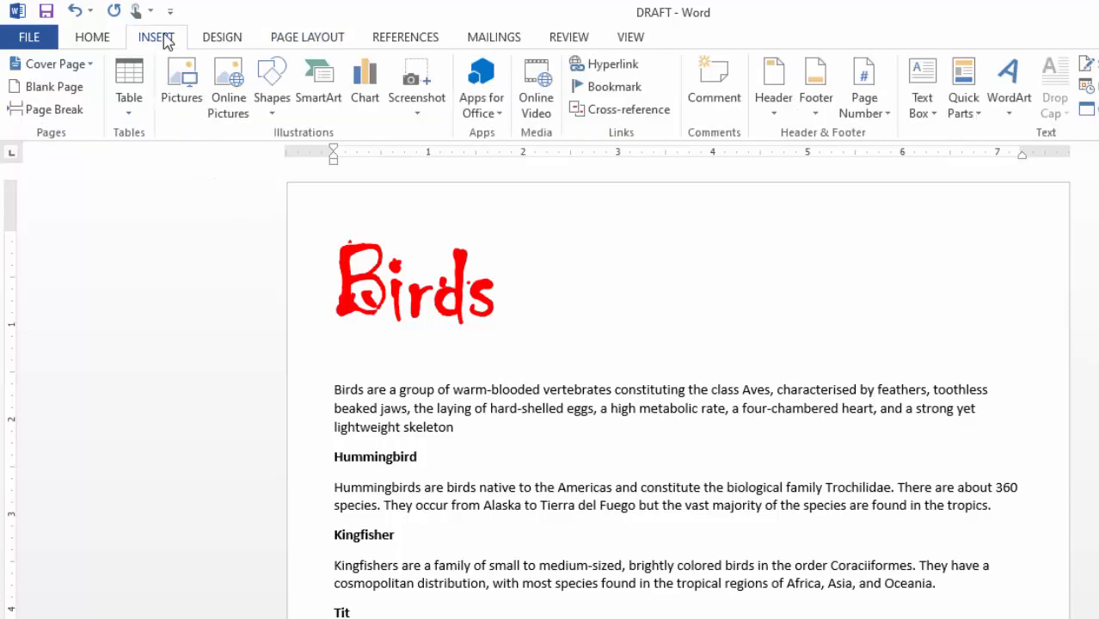
pyautogui.click(182, 97)
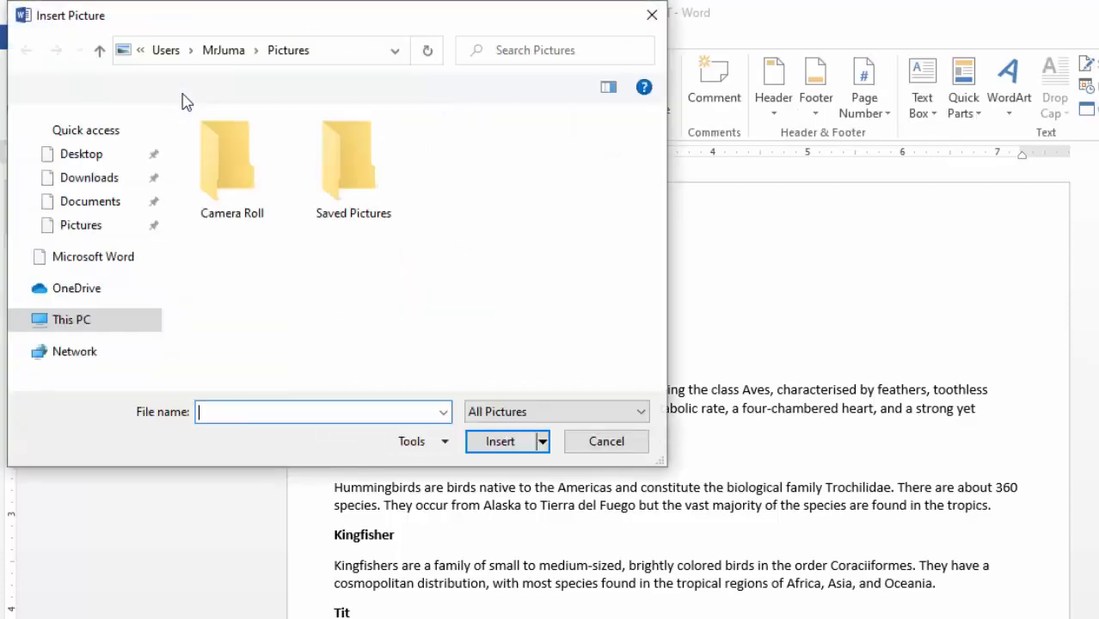
pyautogui.click(87, 172)
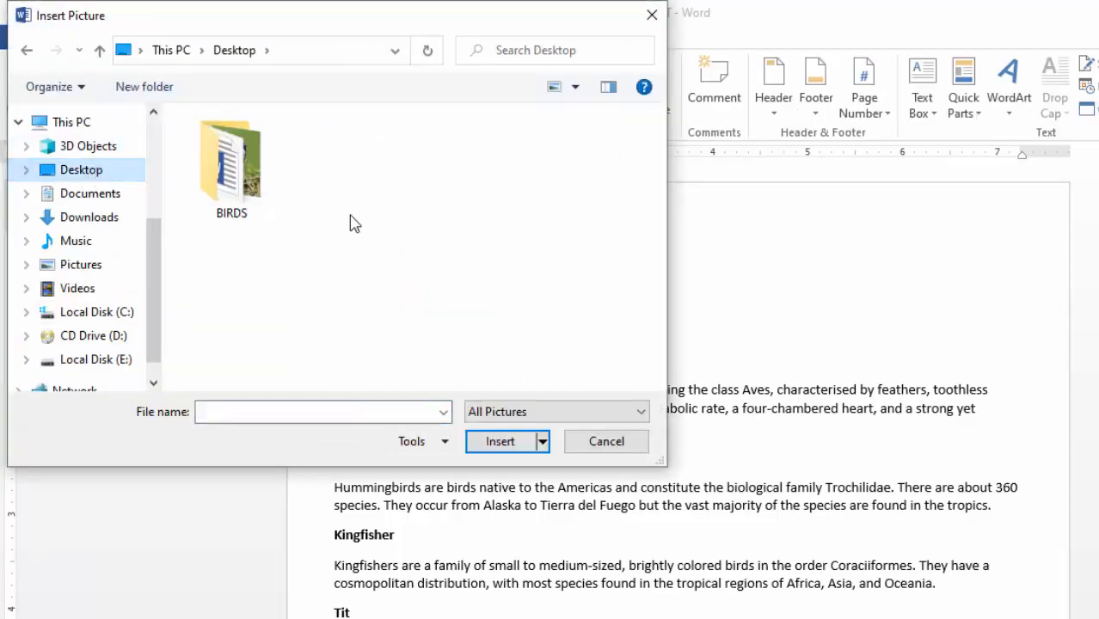
pyautogui.doubleClick(246, 174)
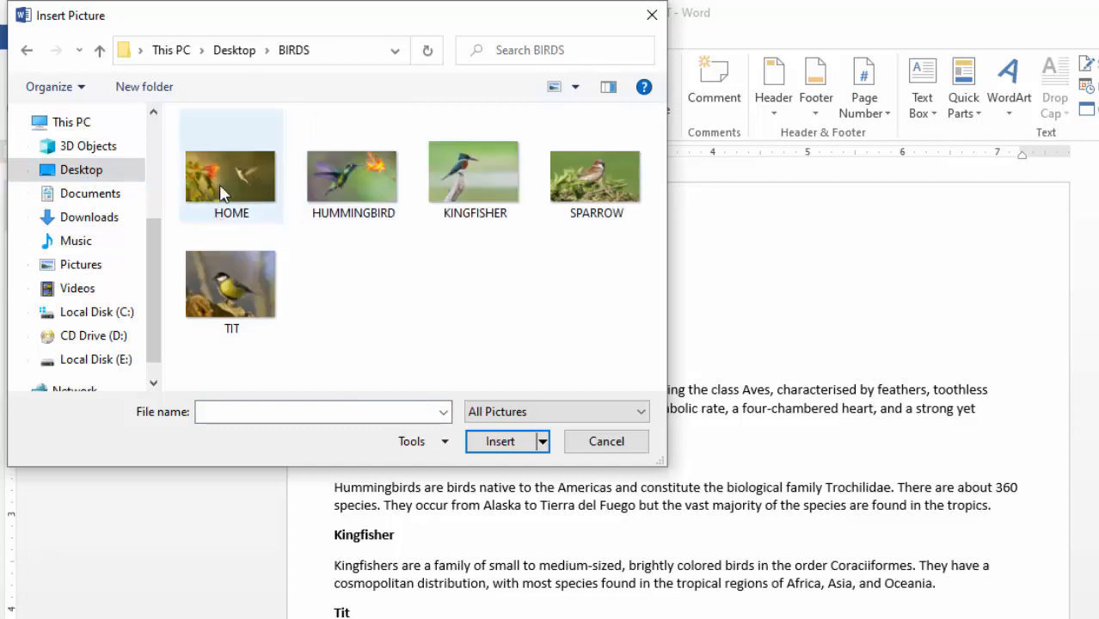
pyautogui.click(228, 191)
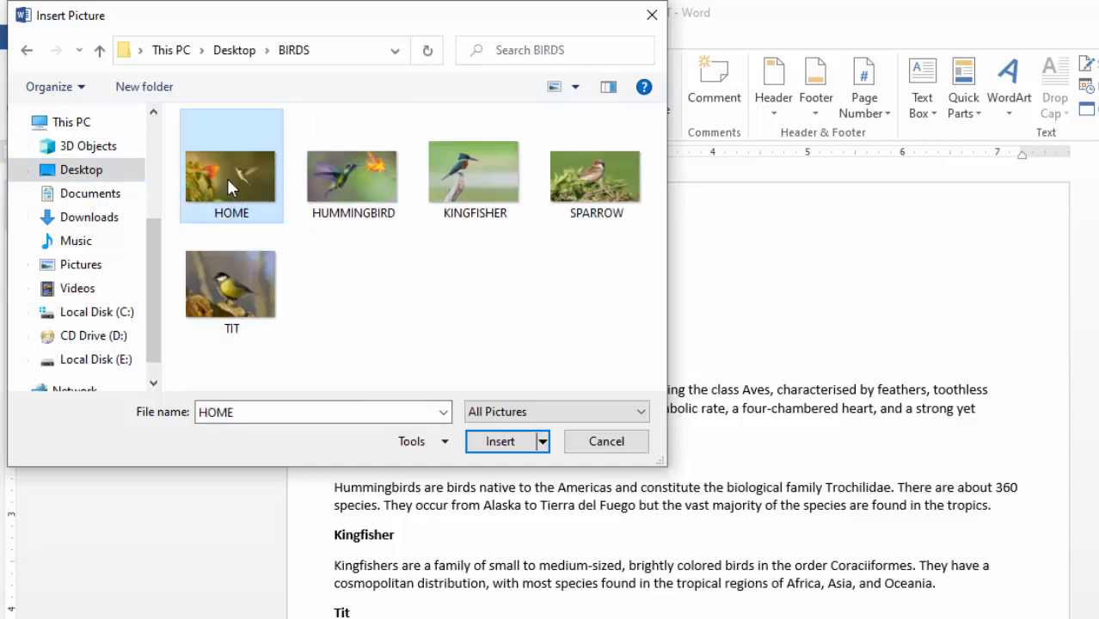
pyautogui.click(501, 441)
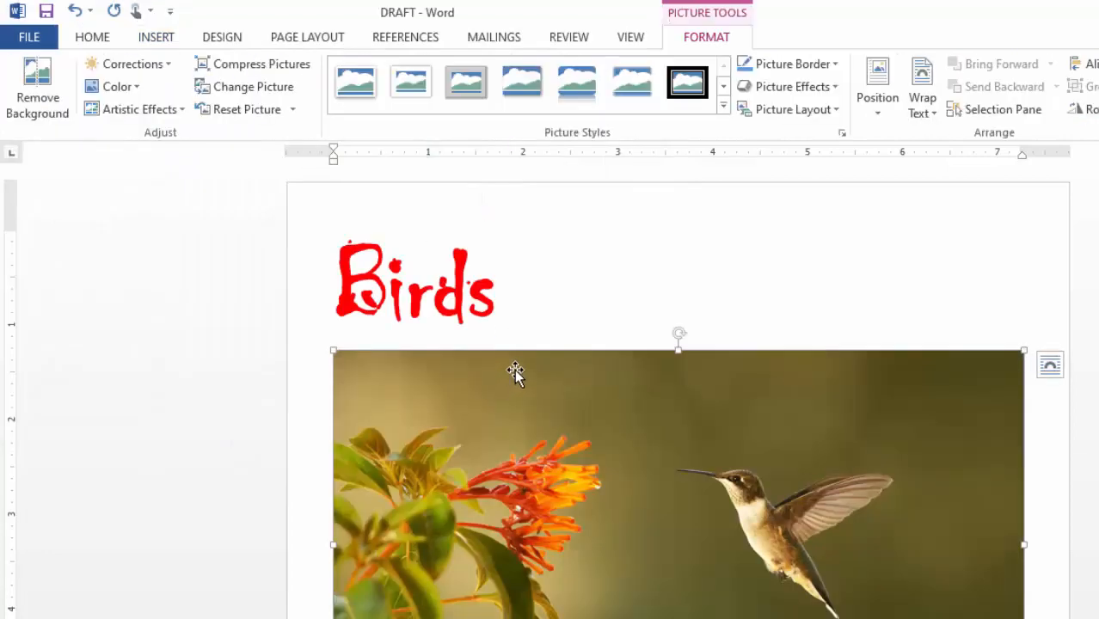
# Examine how the inserted picture fits on the page between the title and the text
pyautogui.scroll(-4, 732, 400)
pyautogui.scroll(3, 731, 398)
pyautogui.scroll(-1, 732, 397)
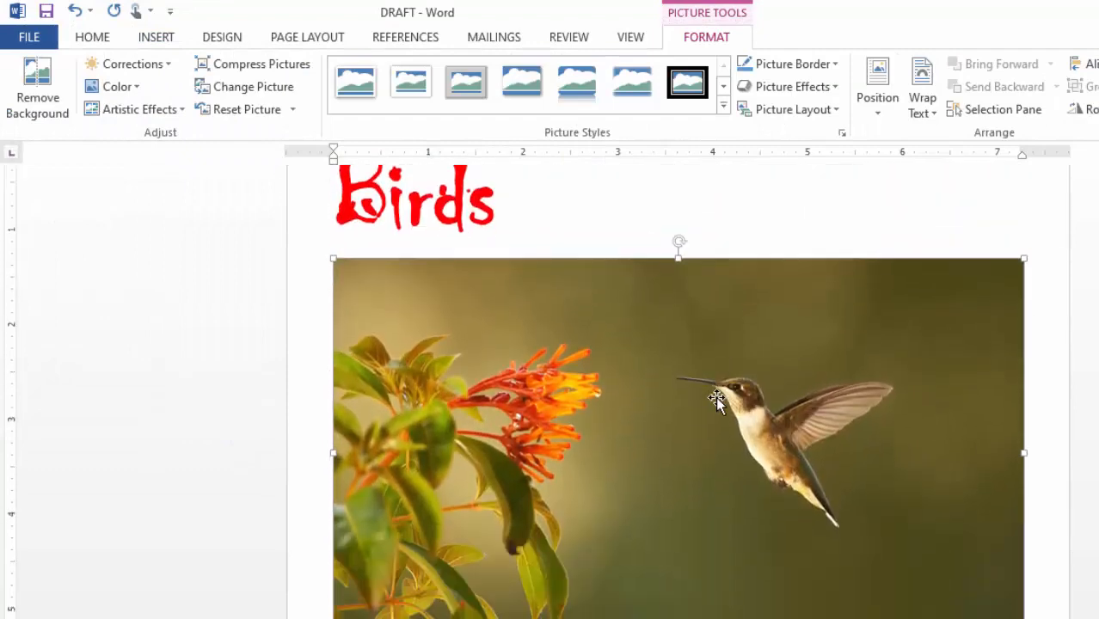
pyautogui.scroll(3, 711, 379)
pyautogui.click(562, 279)
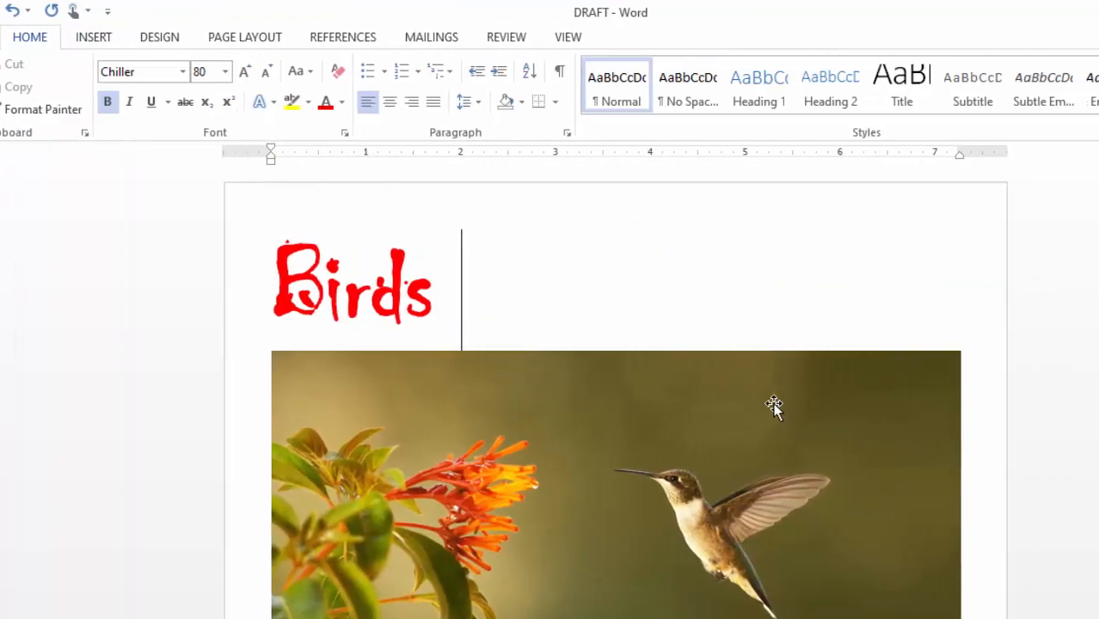
pyautogui.scroll(-4, 830, 403)
pyautogui.scroll(-3, 717, 400)
pyautogui.scroll(-3, 683, 458)
pyautogui.scroll(5, 621, 455)
pyautogui.scroll(2, 482, 447)
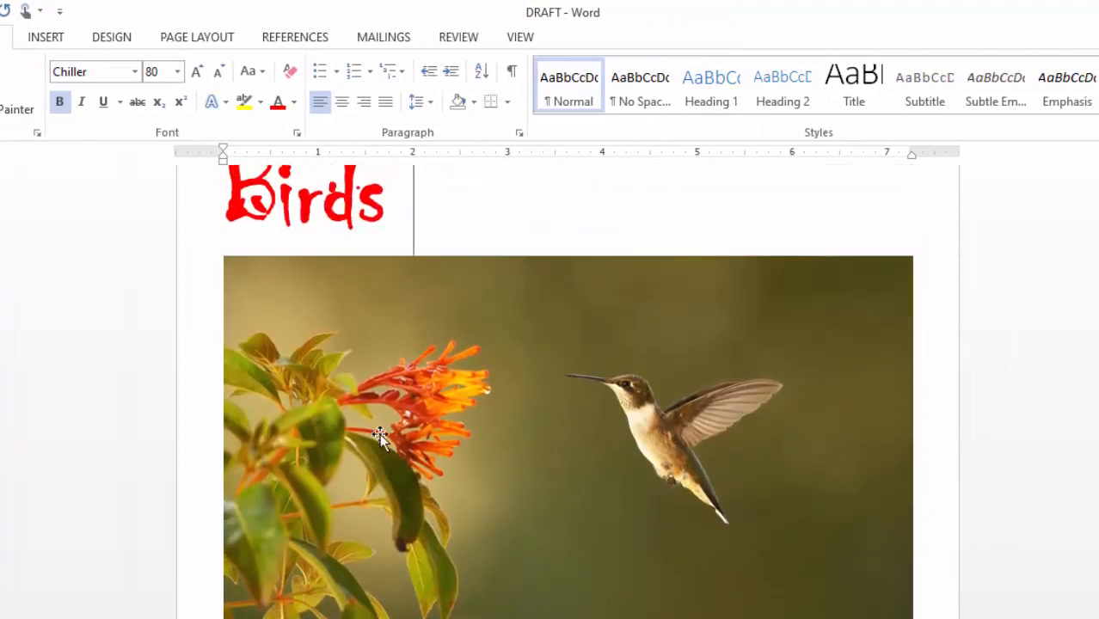
# Crop the top and bottom of the picture to a wide banner that keeps the flower and hummingbird
pyautogui.click(469, 340)
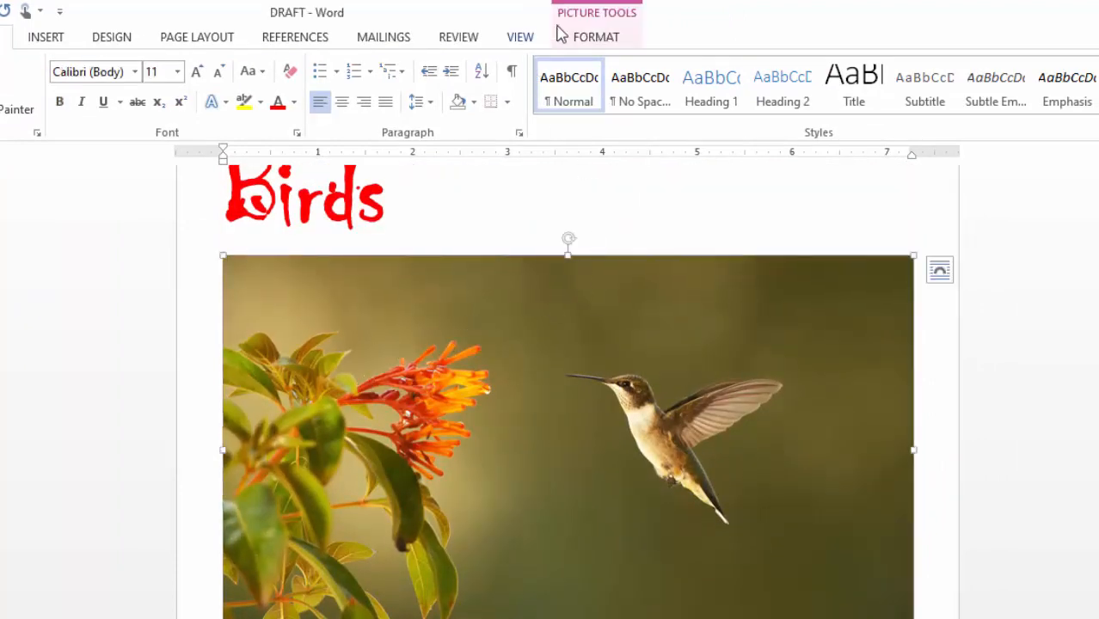
pyautogui.click(604, 38)
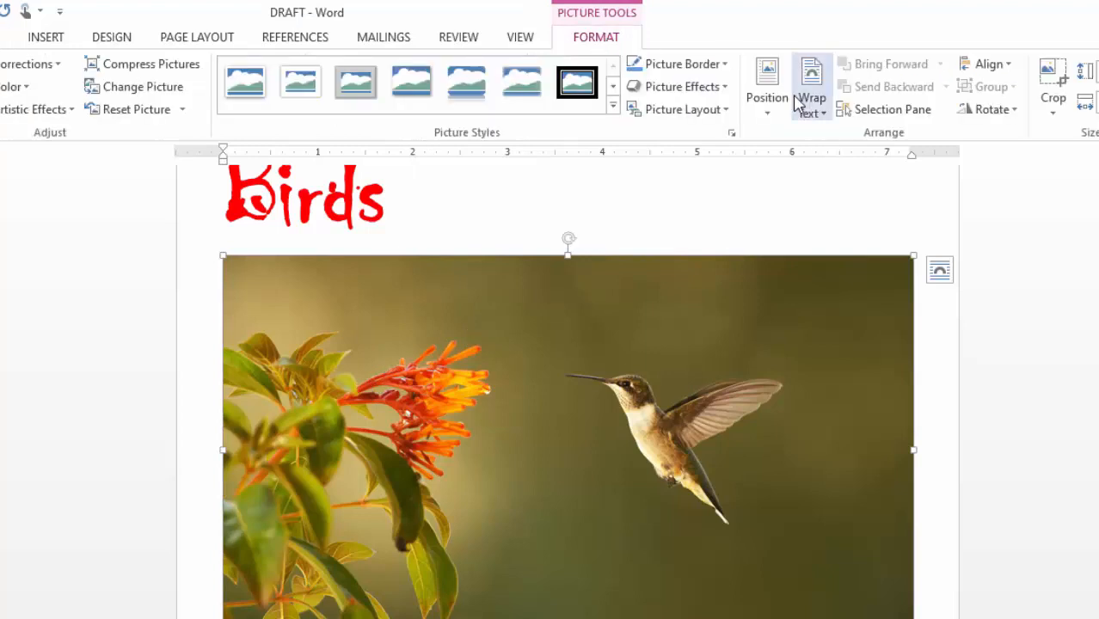
pyautogui.click(1054, 112)
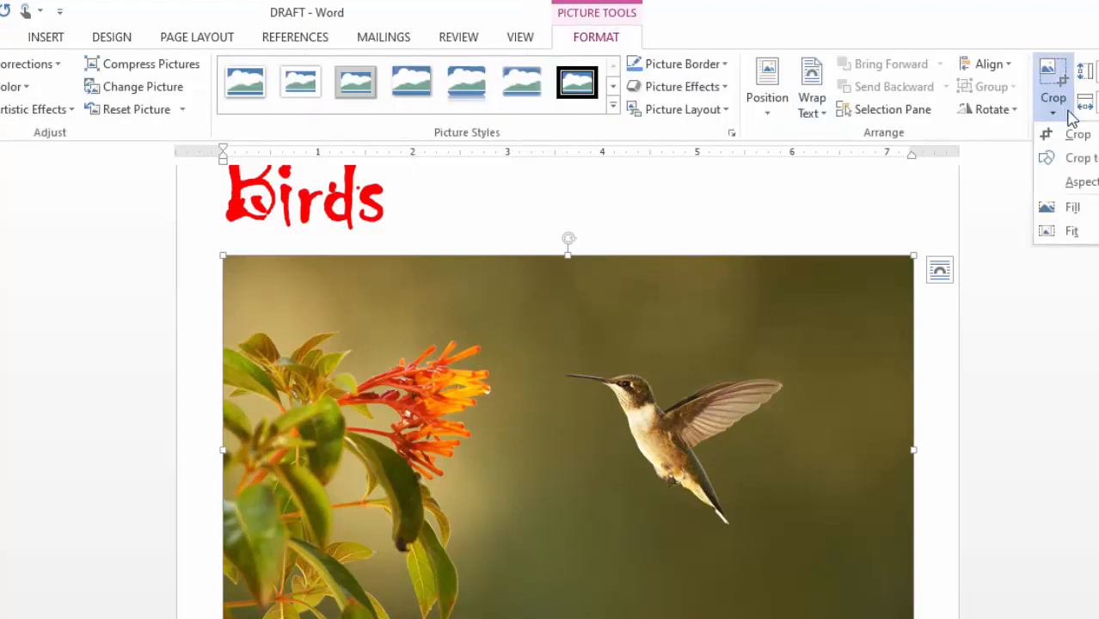
pyautogui.click(1088, 135)
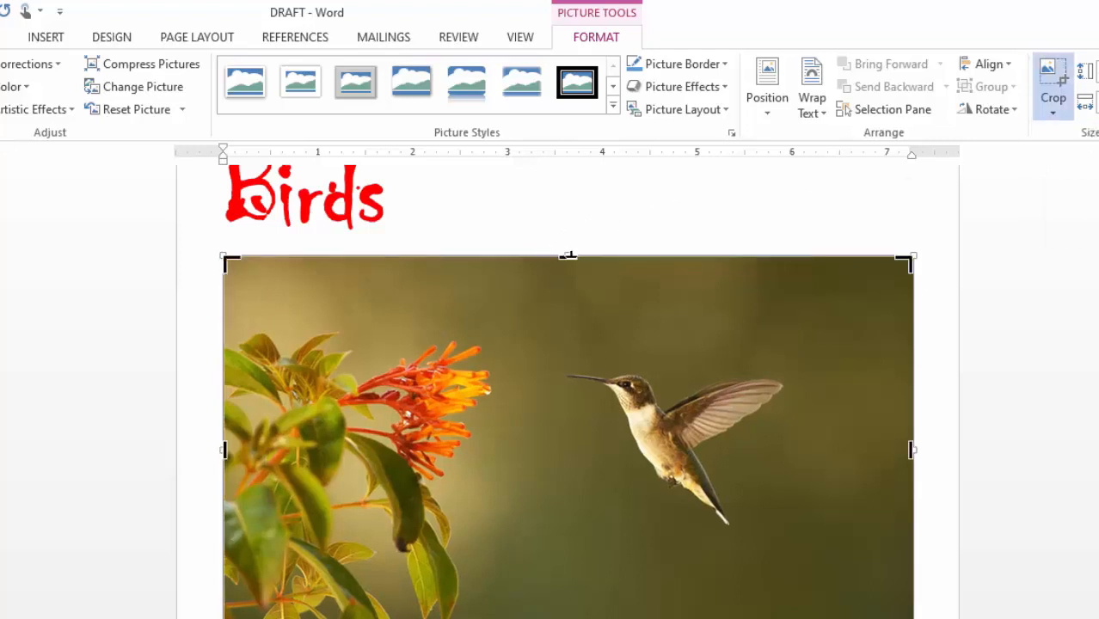
pyautogui.moveTo(570, 255); pyautogui.dragTo(592, 326)
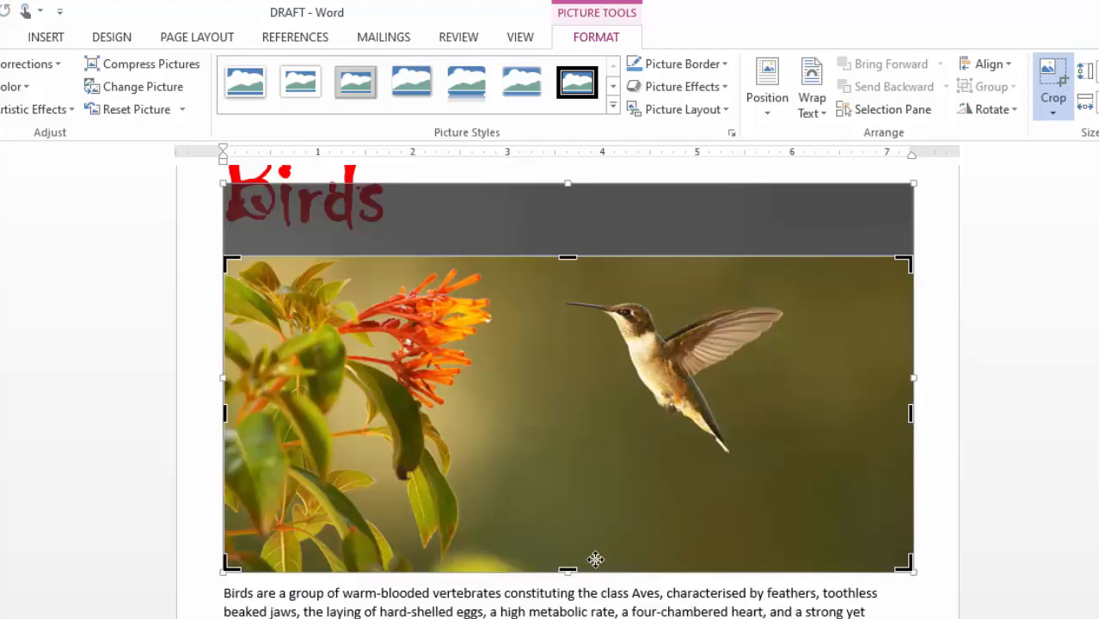
pyautogui.moveTo(567, 567); pyautogui.dragTo(573, 476)
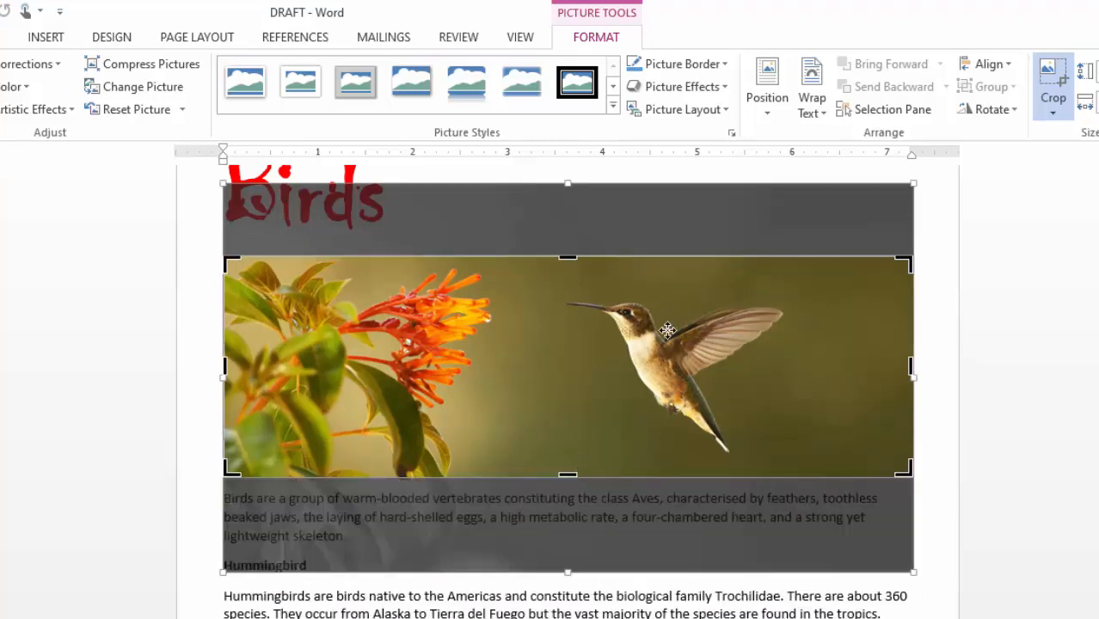
pyautogui.click(1057, 77)
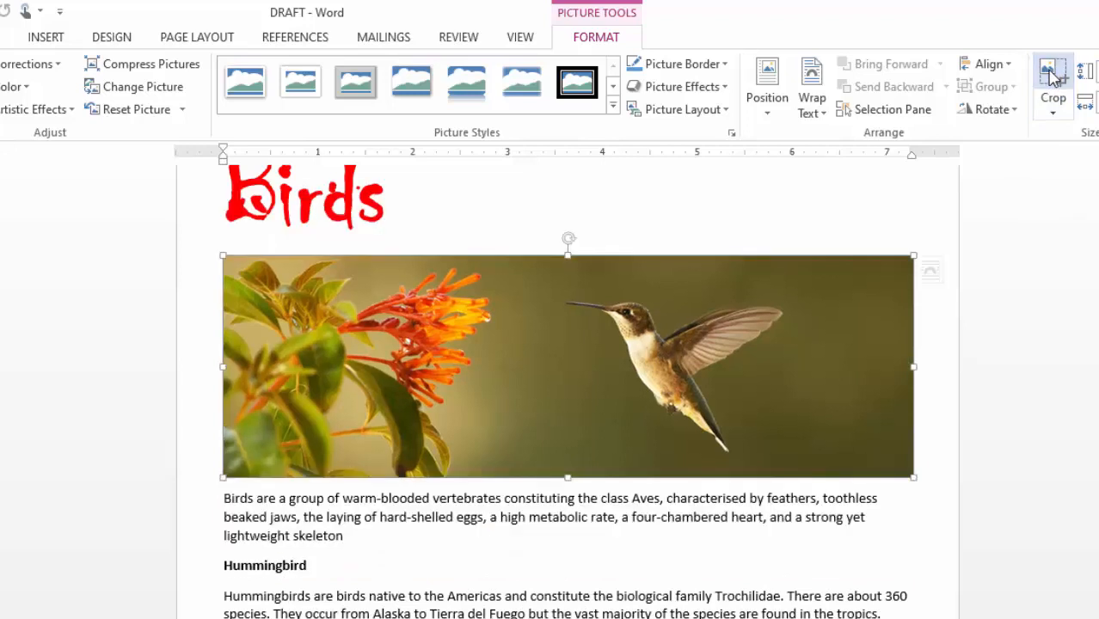
pyautogui.click(588, 205)
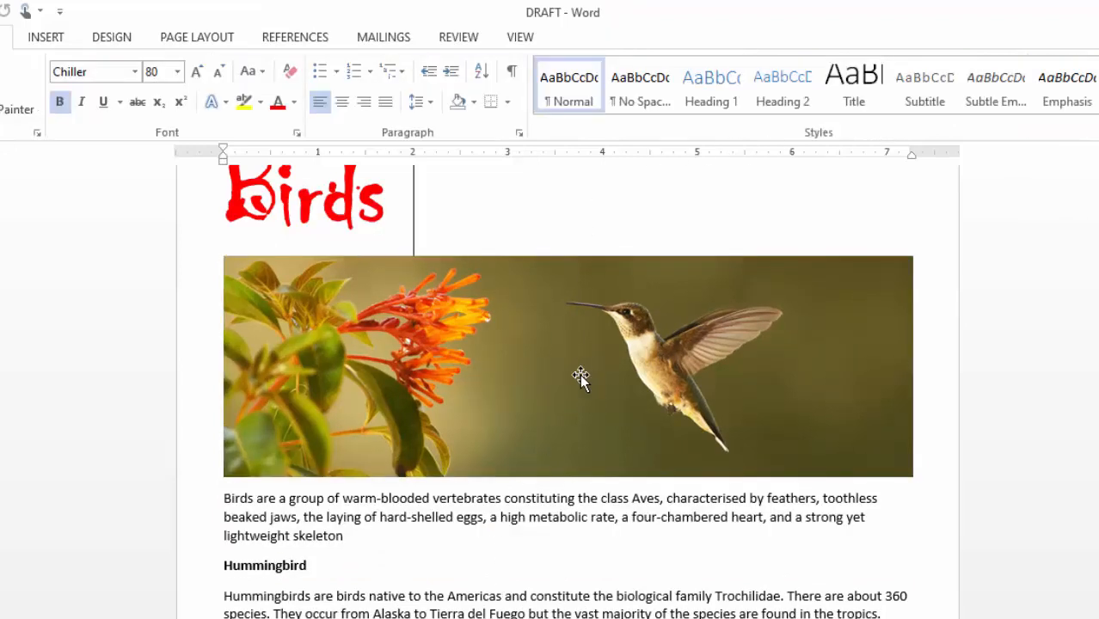
# Give the cropped banner picture a yellow border from the standard colors
pyautogui.scroll(2, 585, 374)
pyautogui.click(527, 356)
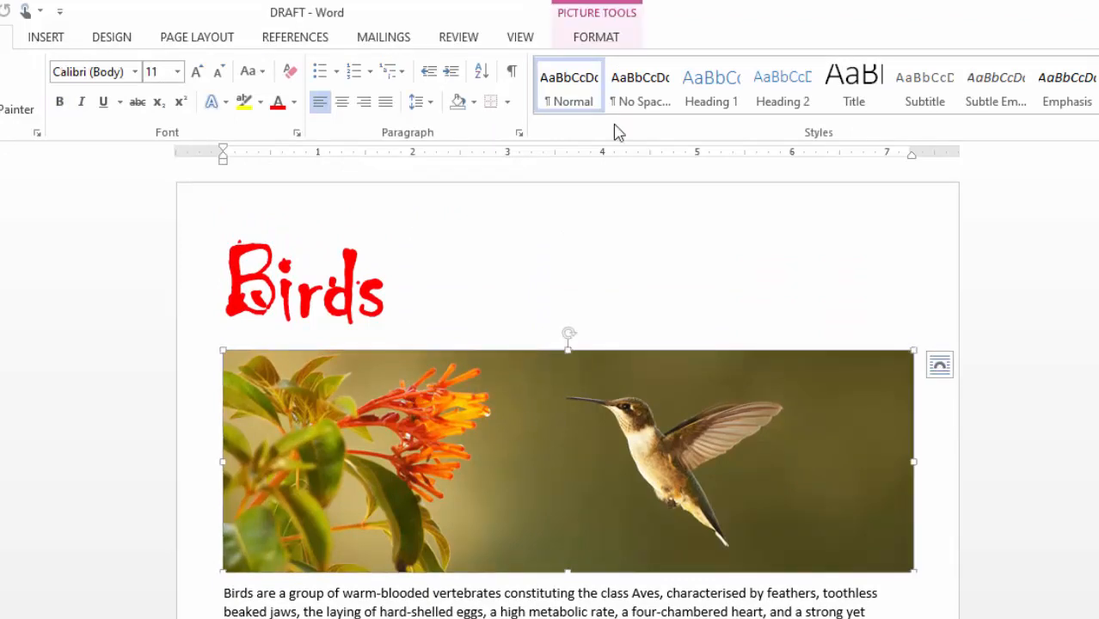
pyautogui.click(597, 41)
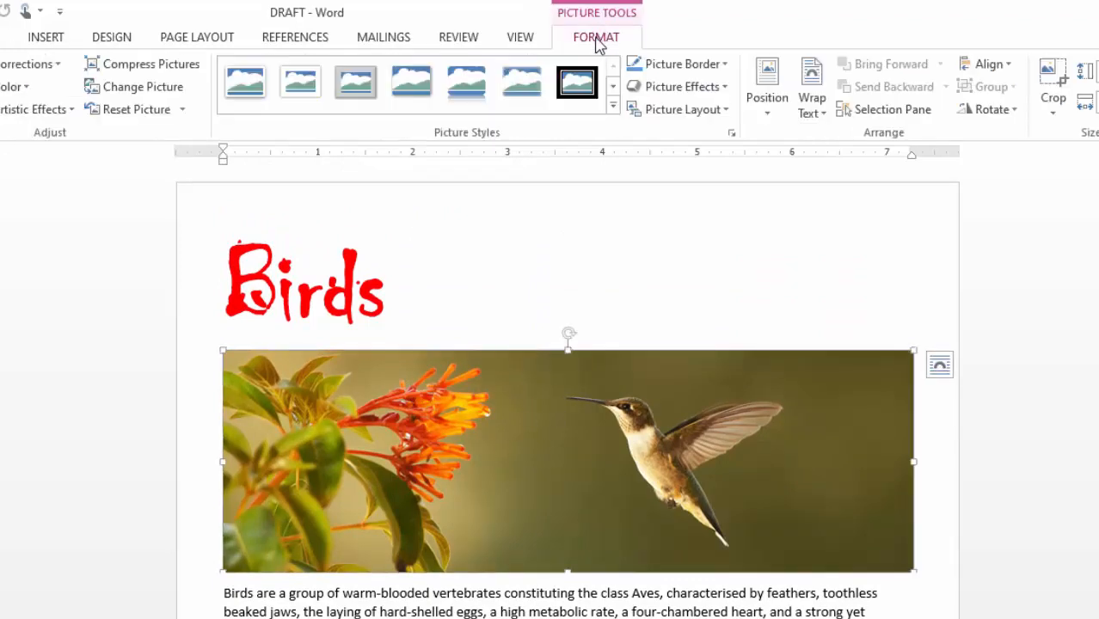
pyautogui.click(725, 67)
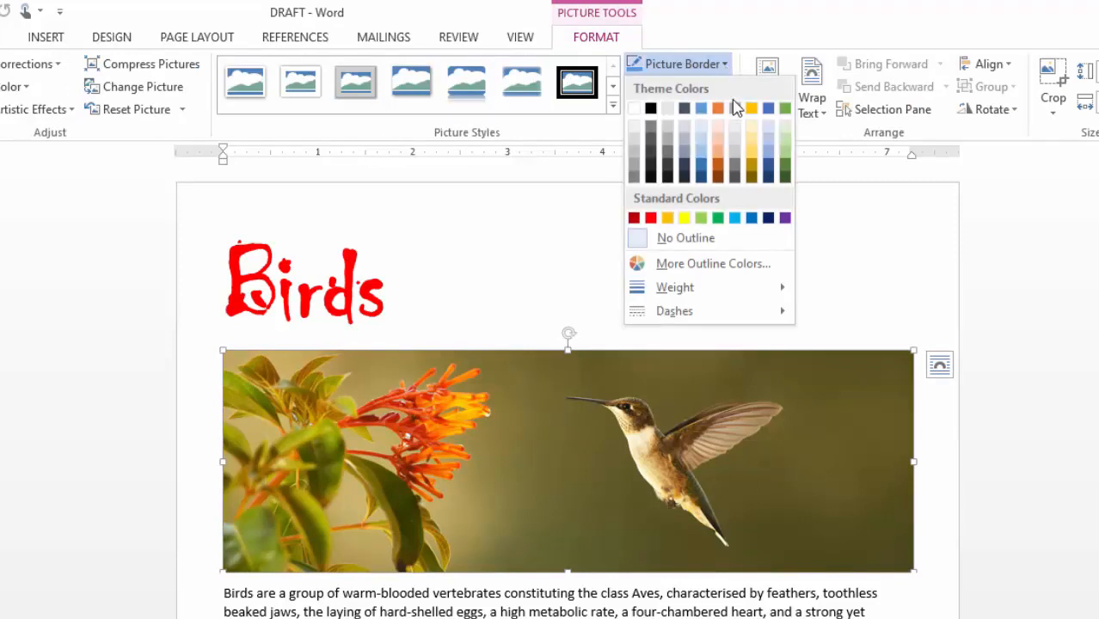
pyautogui.click(685, 219)
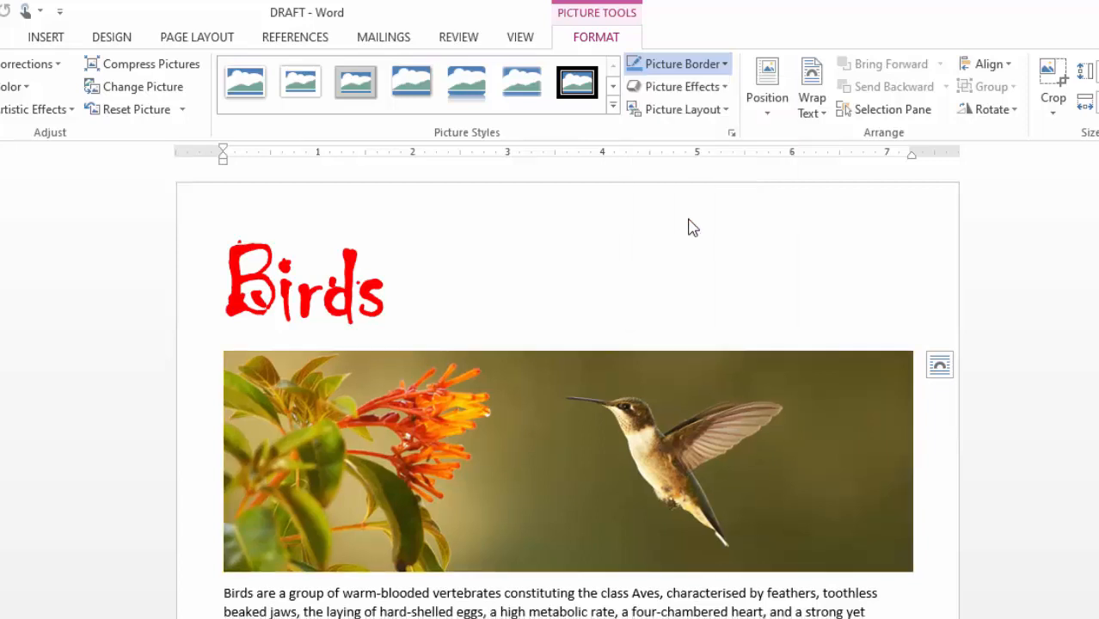
# Set the weight of the banner picture's border to 3 pt
pyautogui.click(727, 64)
pyautogui.moveTo(688, 293)
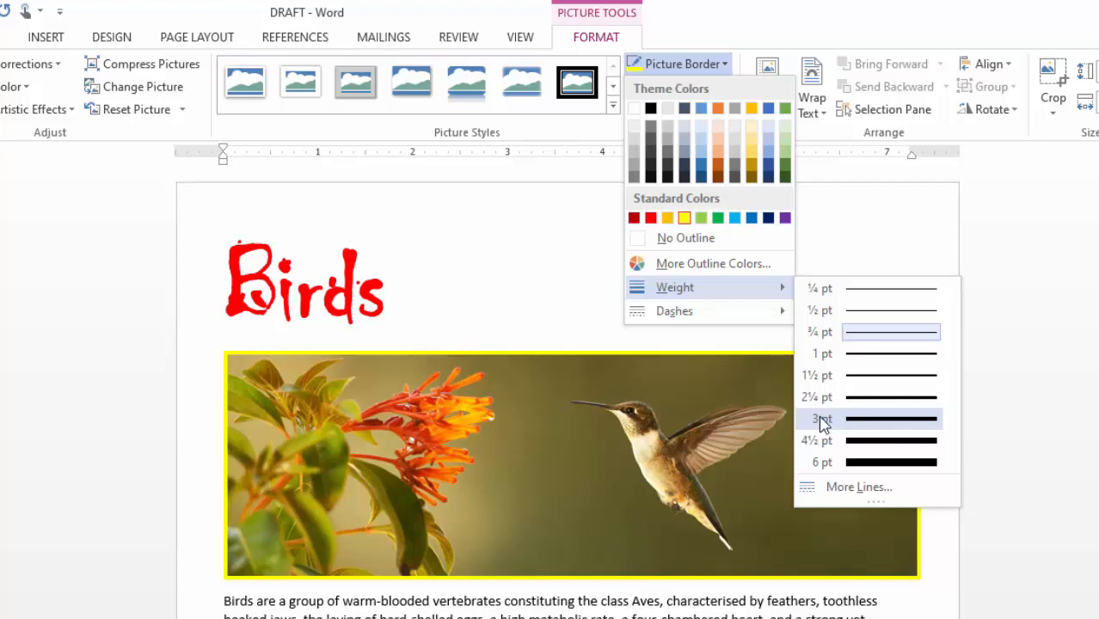
pyautogui.click(888, 423)
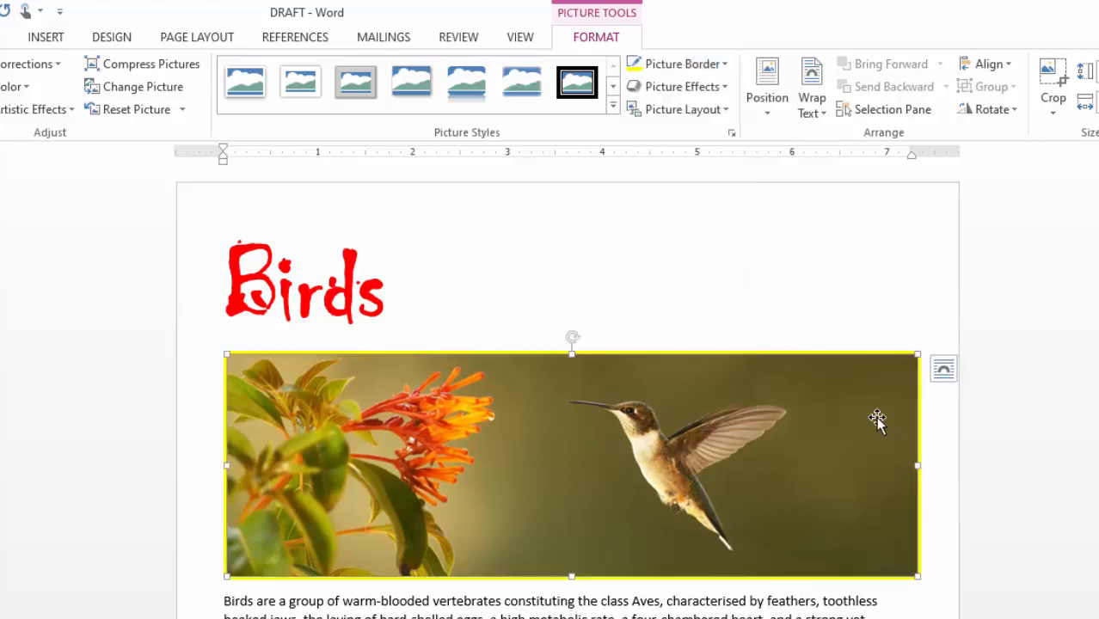
pyautogui.click(619, 286)
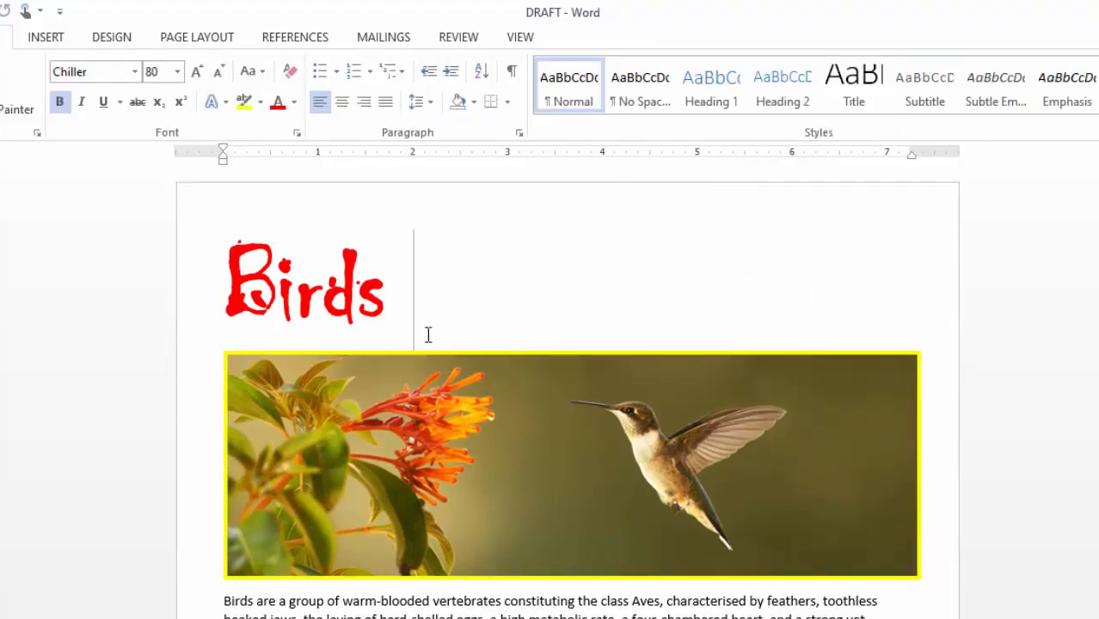
pyautogui.scroll(-2, 412, 363)
pyautogui.scroll(2, 581, 420)
pyautogui.scroll(-5, 528, 419)
pyautogui.scroll(1, 532, 416)
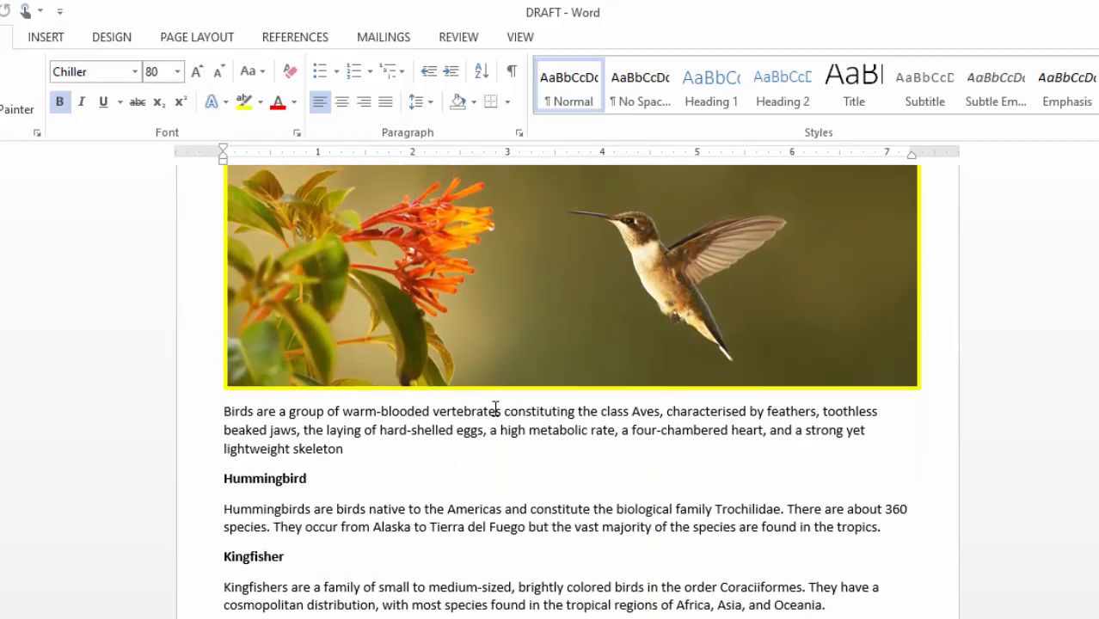
# Change the font of all the text below the banner picture to Century Gothic
pyautogui.scroll(-1, 496, 407)
pyautogui.scroll(2, 431, 430)
pyautogui.moveTo(223, 460); pyautogui.dragTo(918, 461)
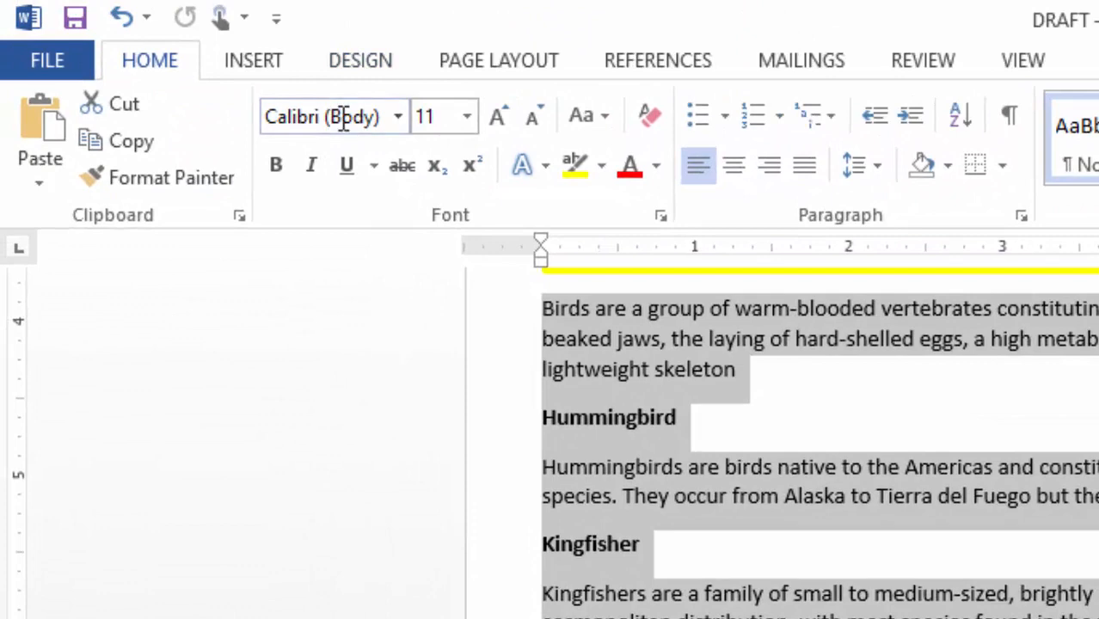
pyautogui.click(243, 55)
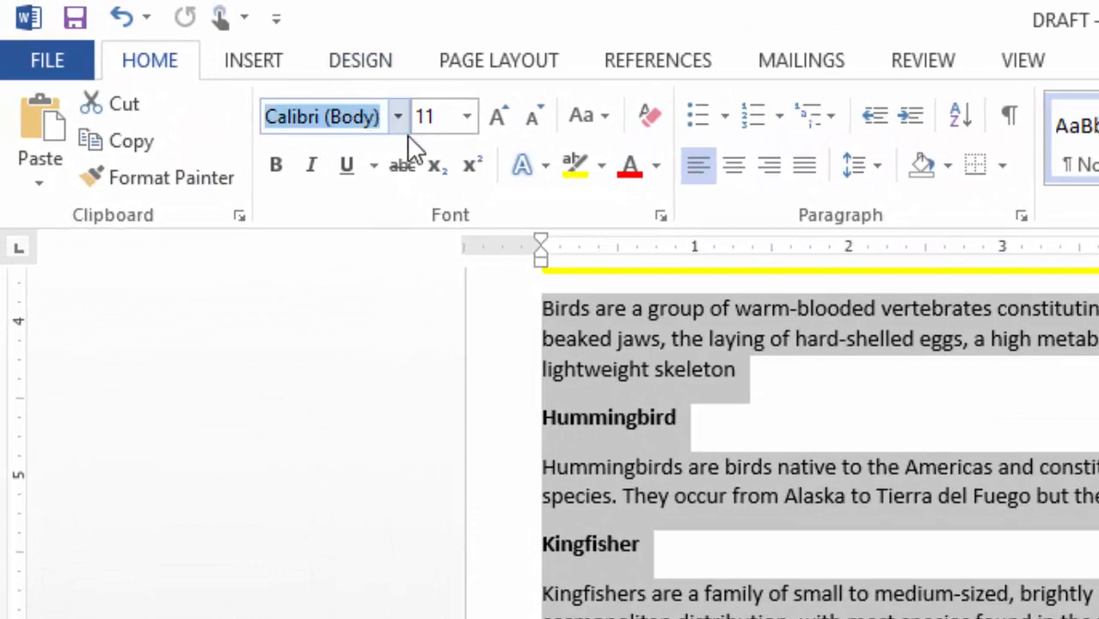
pyautogui.click(397, 118)
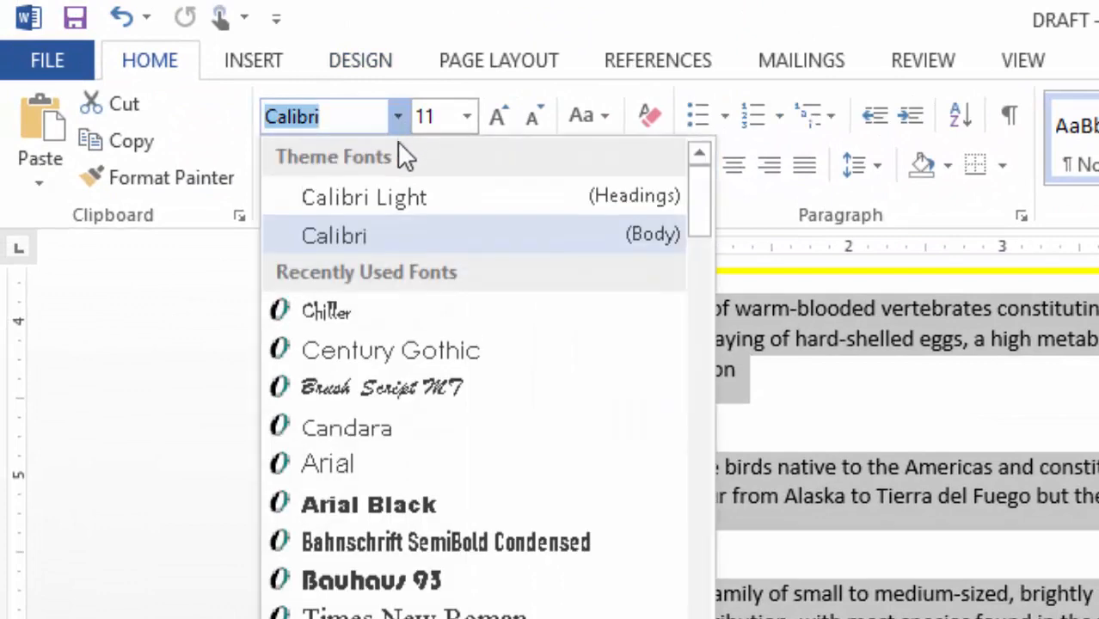
pyautogui.click(418, 354)
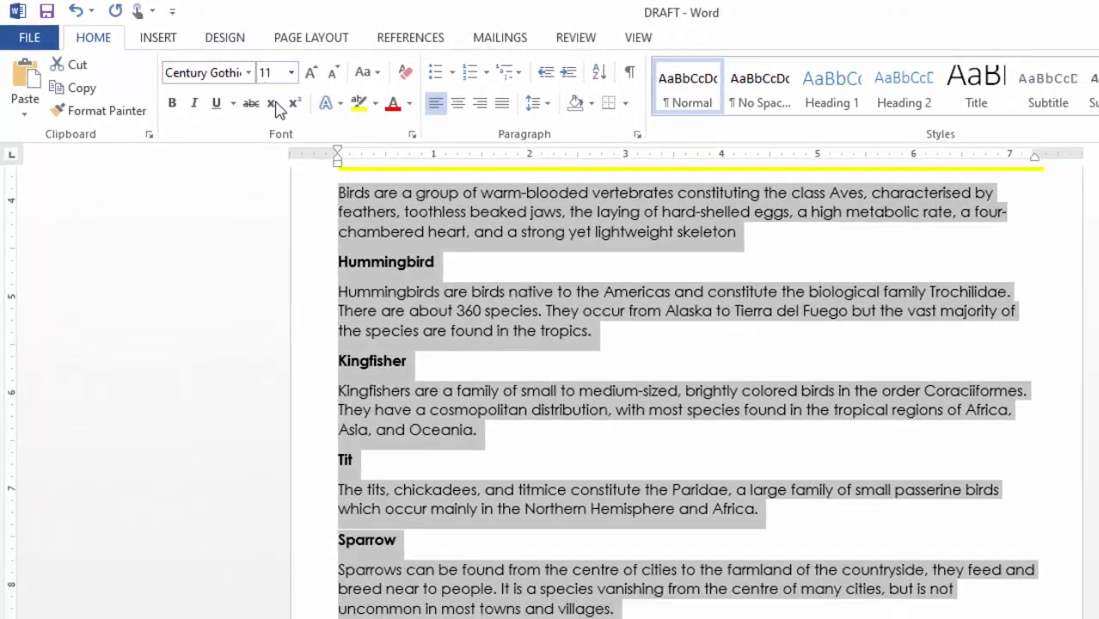
pyautogui.click(603, 311)
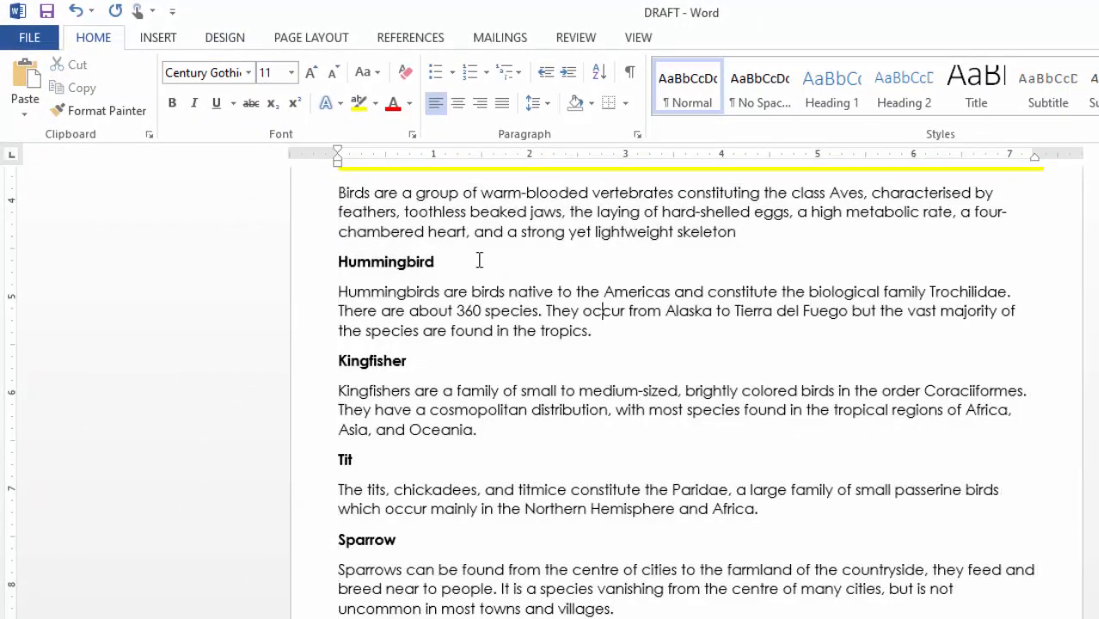
pyautogui.scroll(3, 748, 311)
pyautogui.scroll(1, 748, 307)
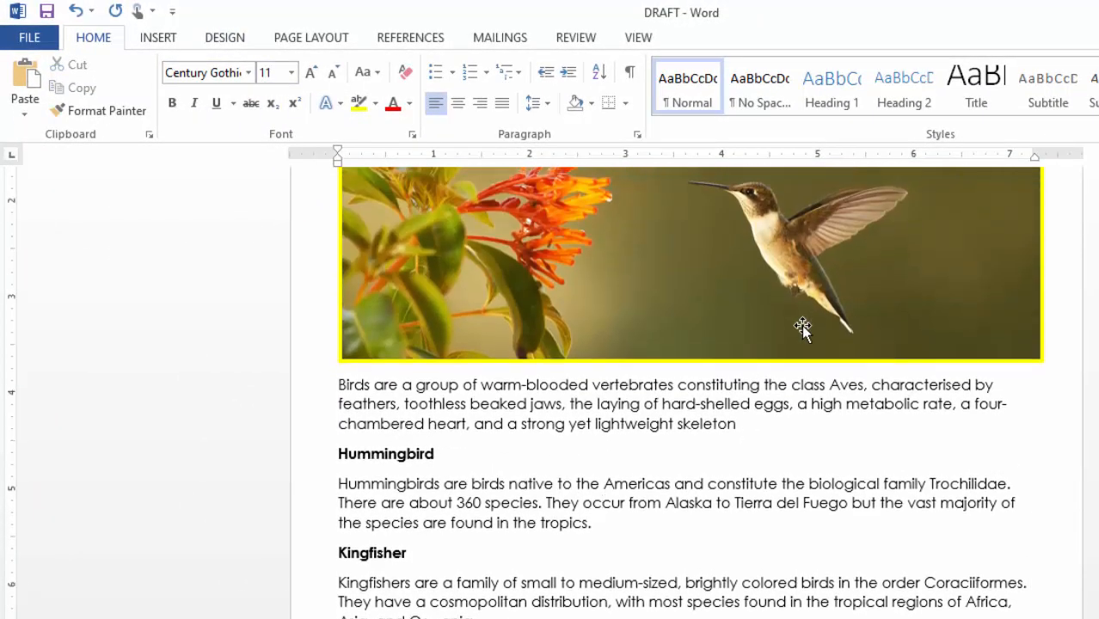
# Justify the introductory paragraph about birds directly below the banner picture
pyautogui.click(860, 465)
pyautogui.scroll(2, 927, 461)
pyautogui.scroll(1, 927, 461)
pyautogui.scroll(-5, 926, 461)
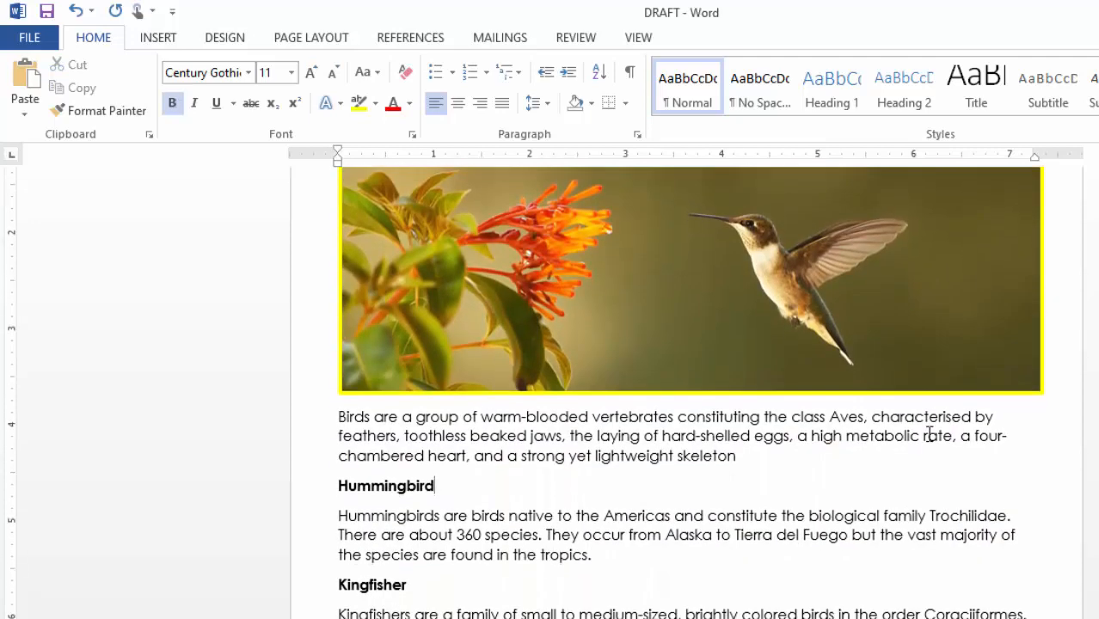
pyautogui.scroll(3, 814, 509)
pyautogui.moveTo(340, 415); pyautogui.dragTo(767, 465)
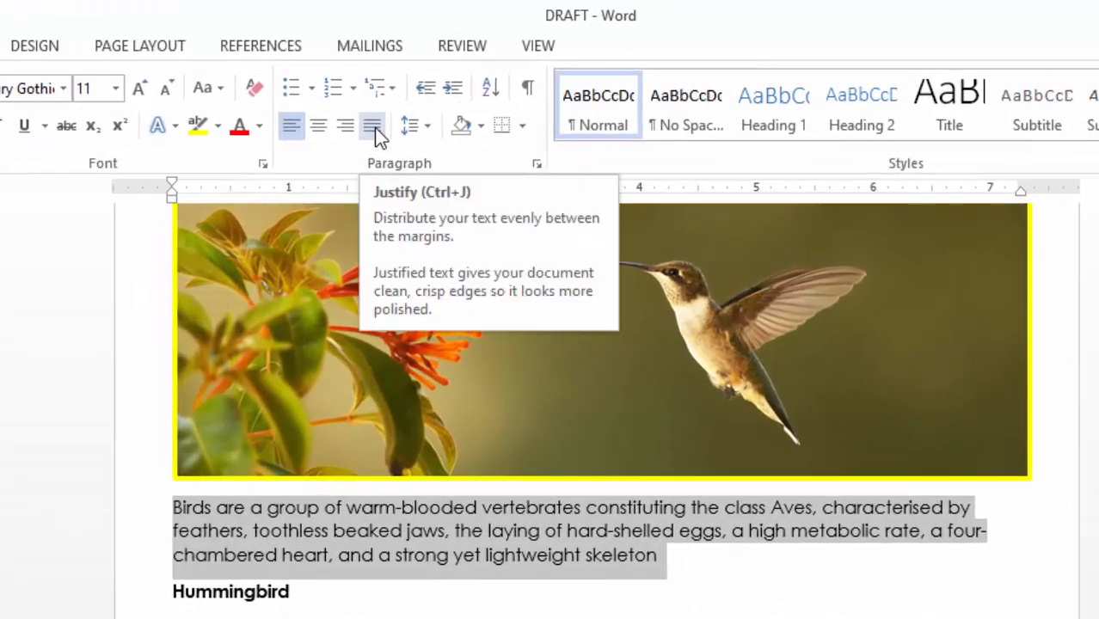
pyautogui.click(374, 127)
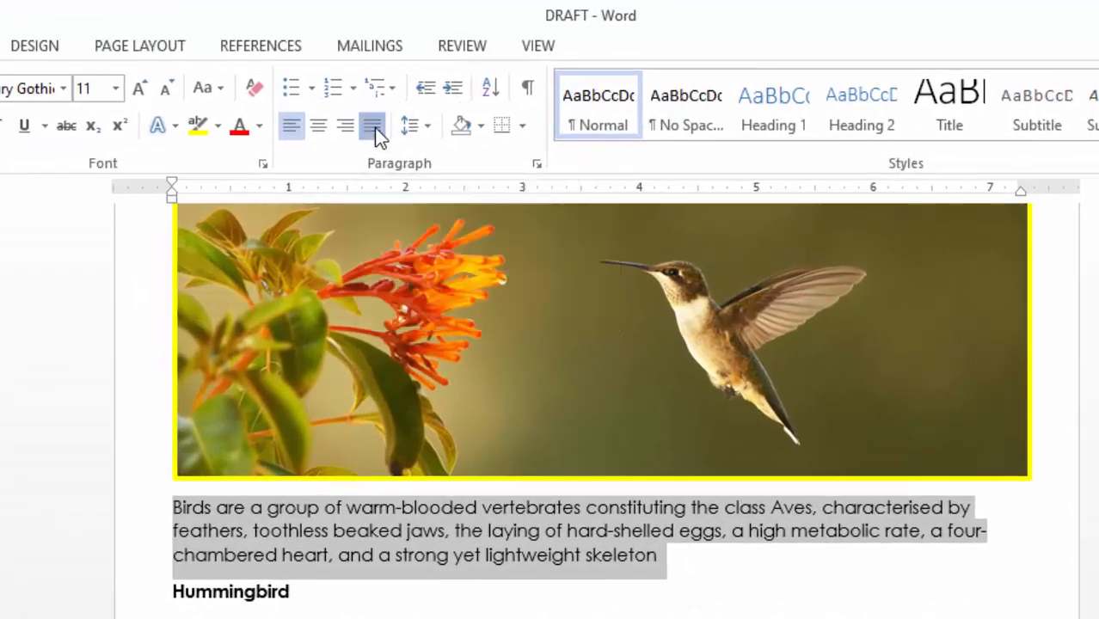
pyautogui.click(763, 603)
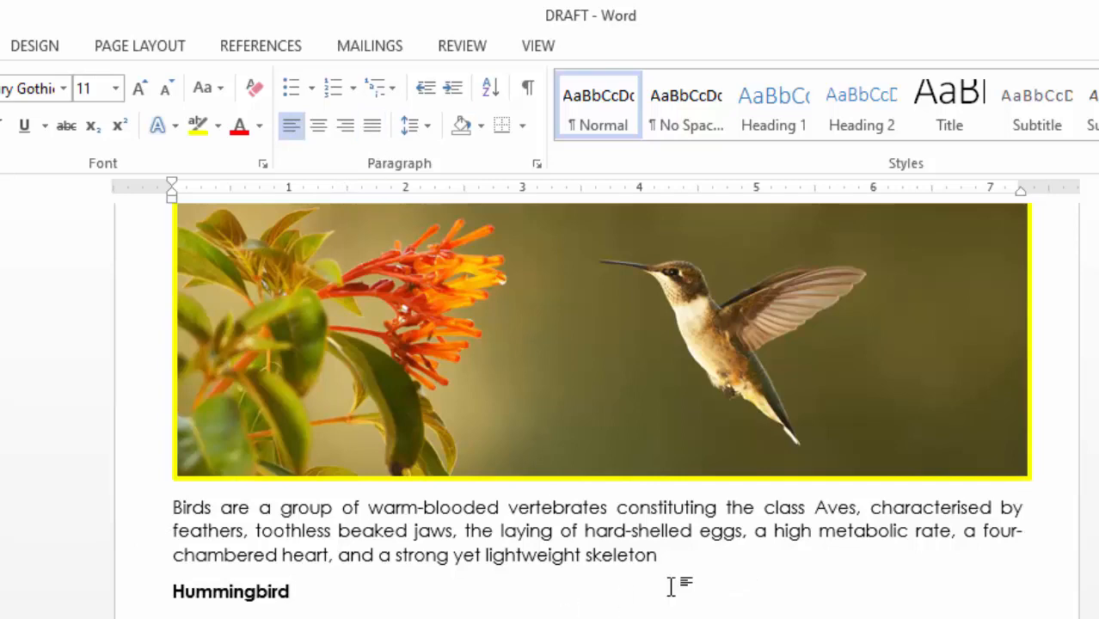
pyautogui.scroll(5, 795, 593)
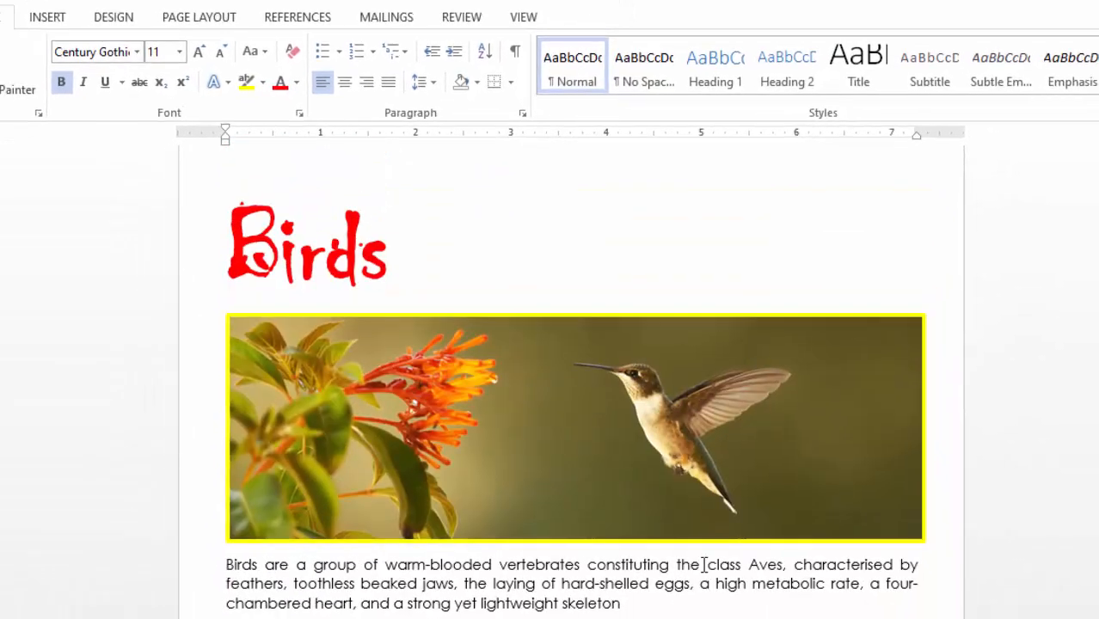
pyautogui.scroll(-5, 697, 555)
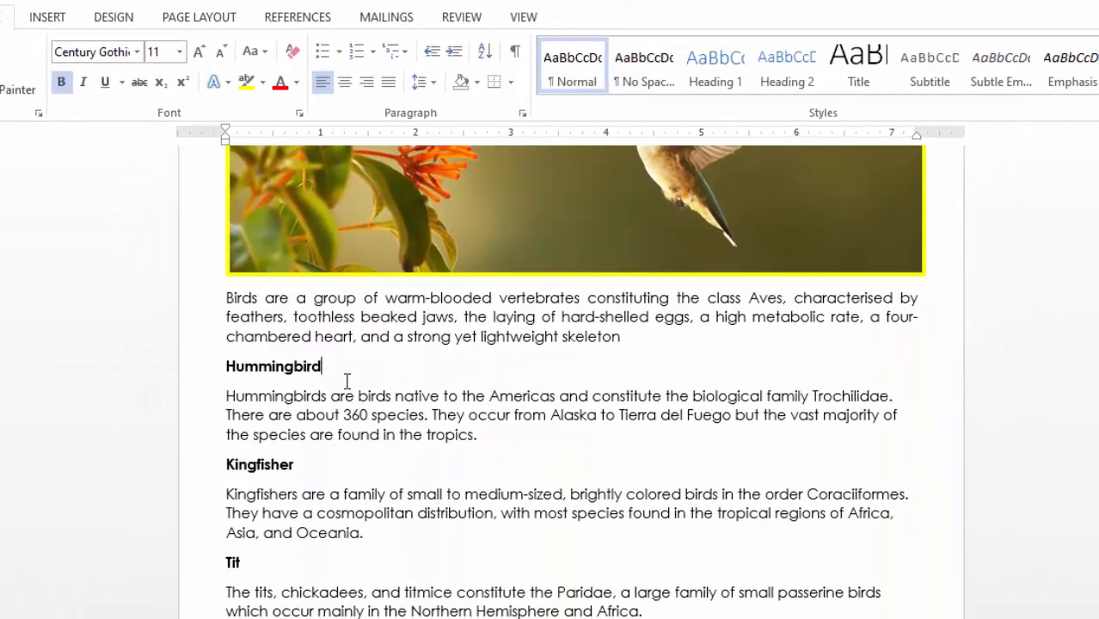
pyautogui.moveTo(222, 360); pyautogui.dragTo(585, 596)
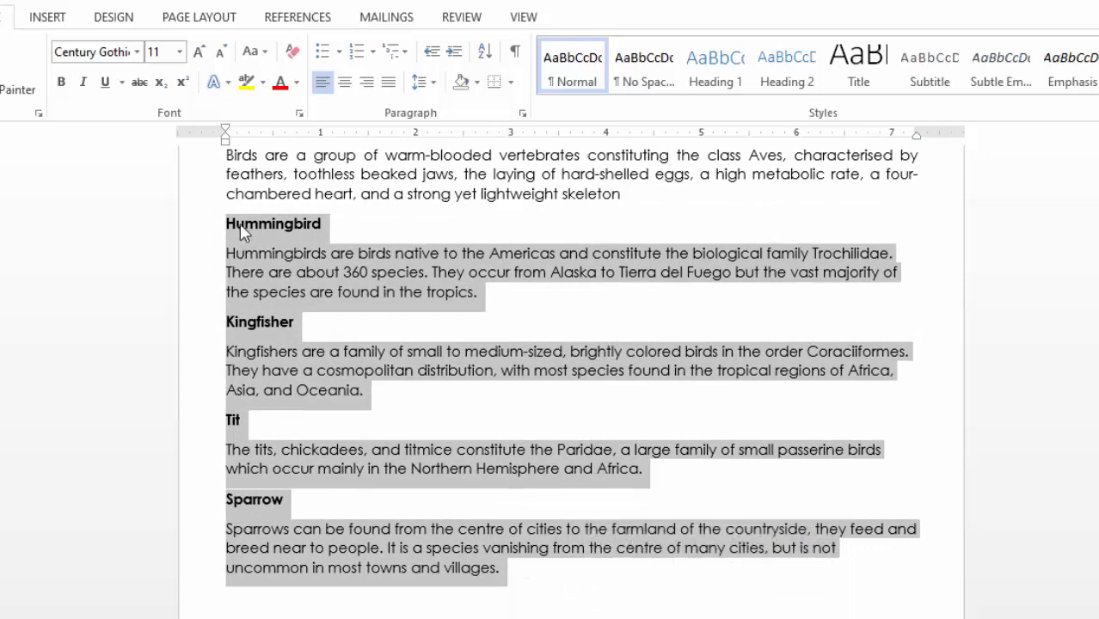
pyautogui.scroll(-3, 407, 426)
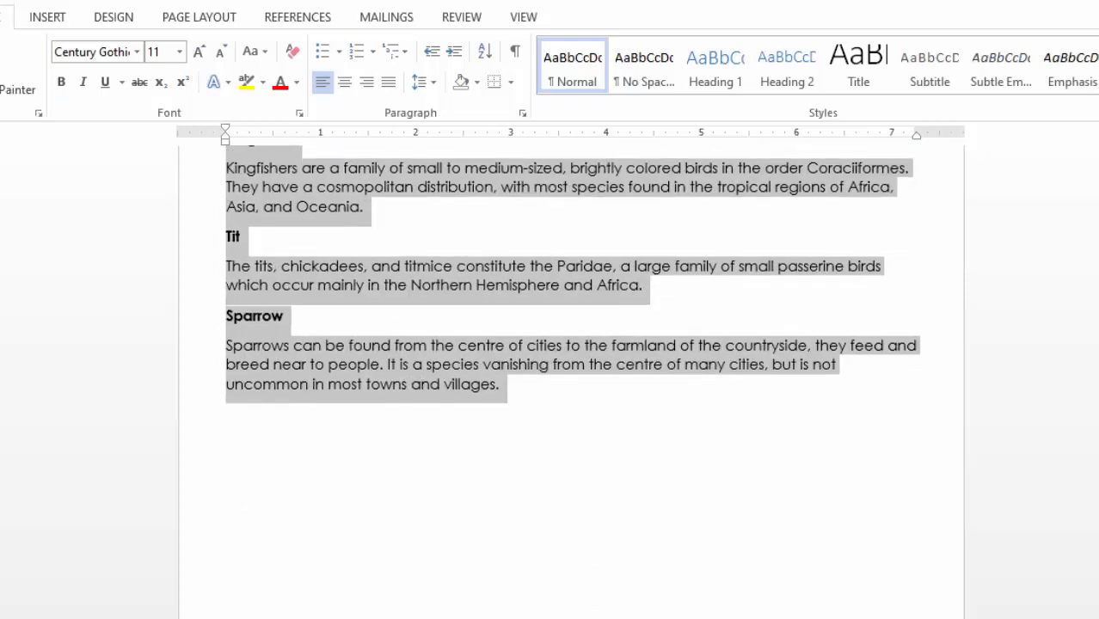
pyautogui.scroll(5, 382, 564)
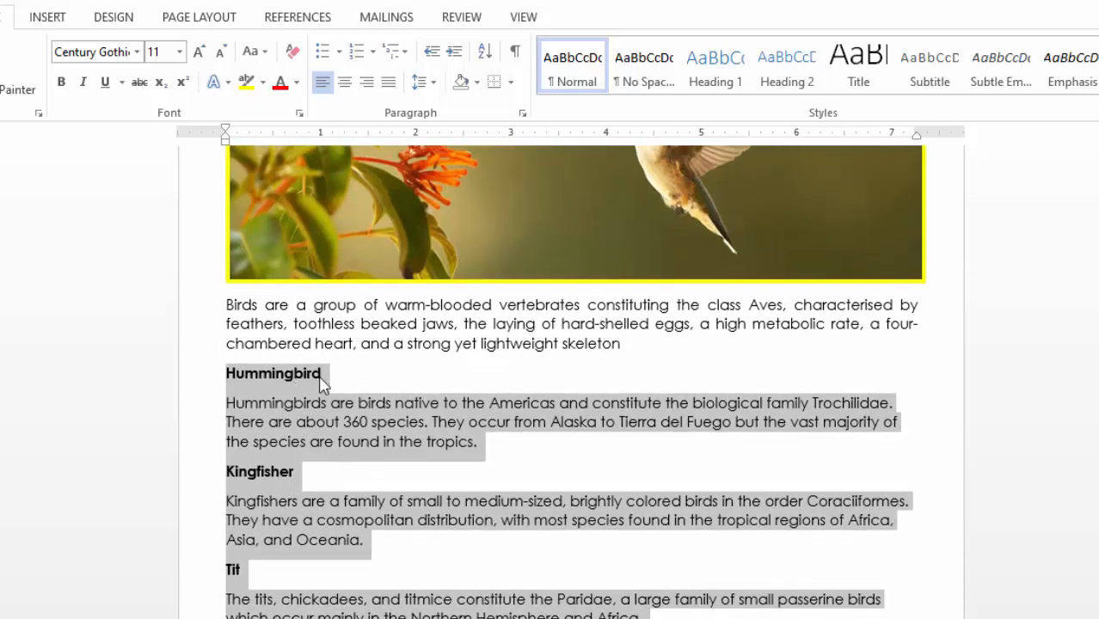
pyautogui.click(433, 343)
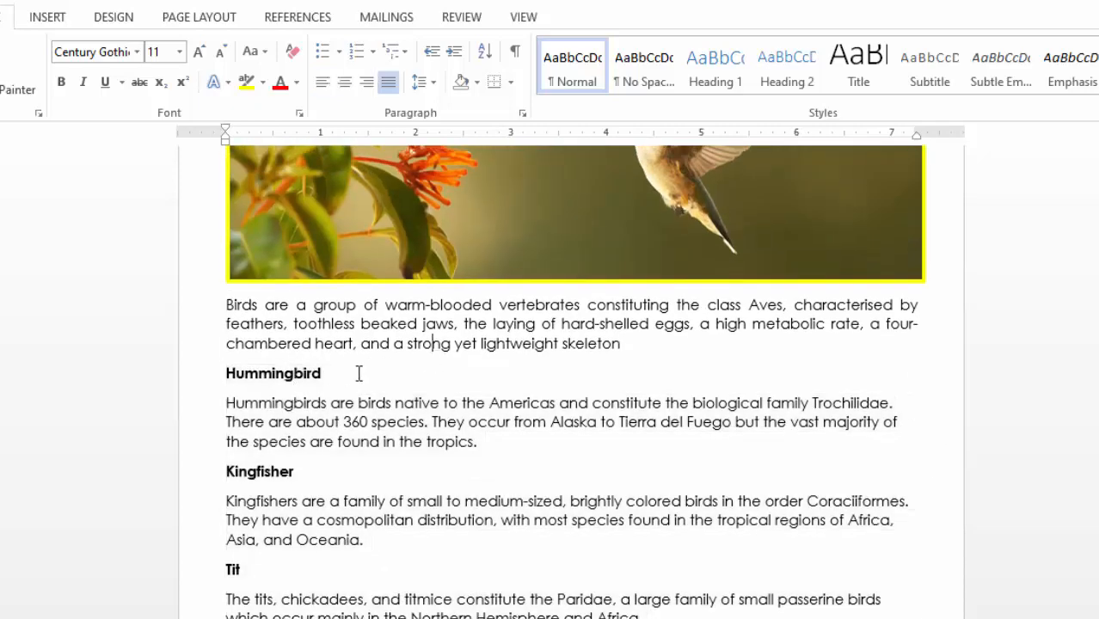
# Insert a page break before the Hummingbird heading so the four bird sections start on a new page
pyautogui.click(225, 372)
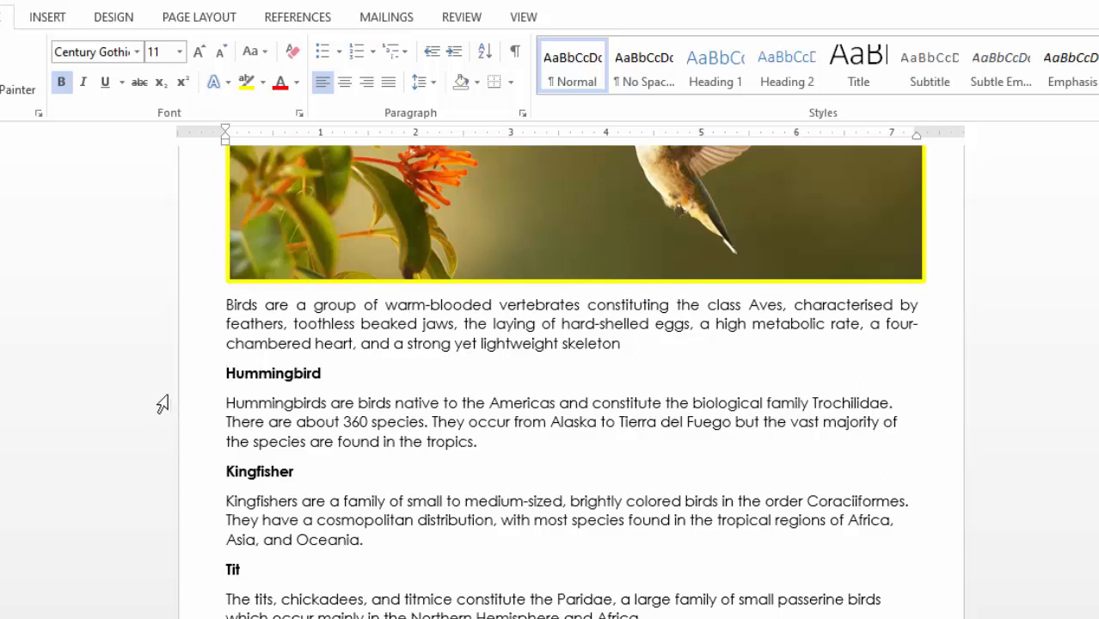
pyautogui.moveTo(225, 373); pyautogui.dragTo(332, 374)
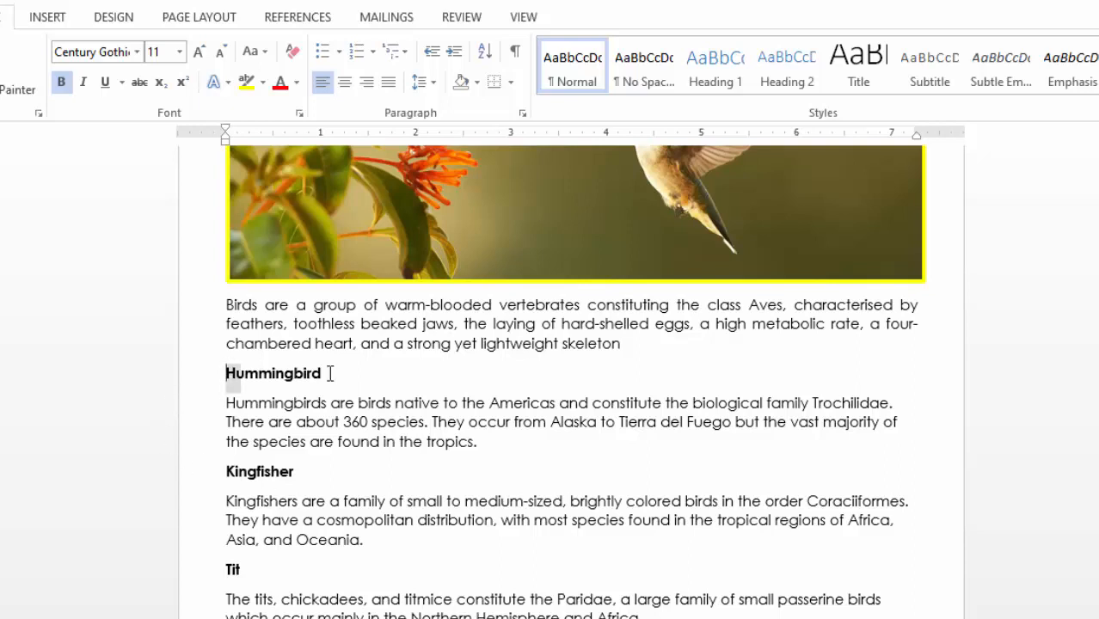
pyautogui.click(231, 380)
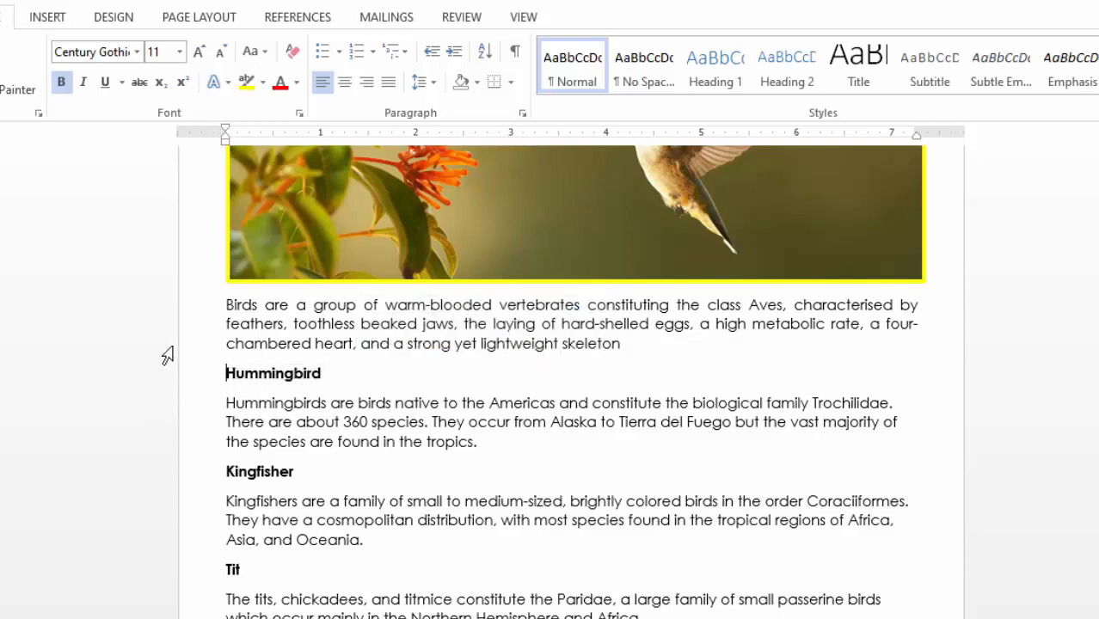
pyautogui.click(198, 24)
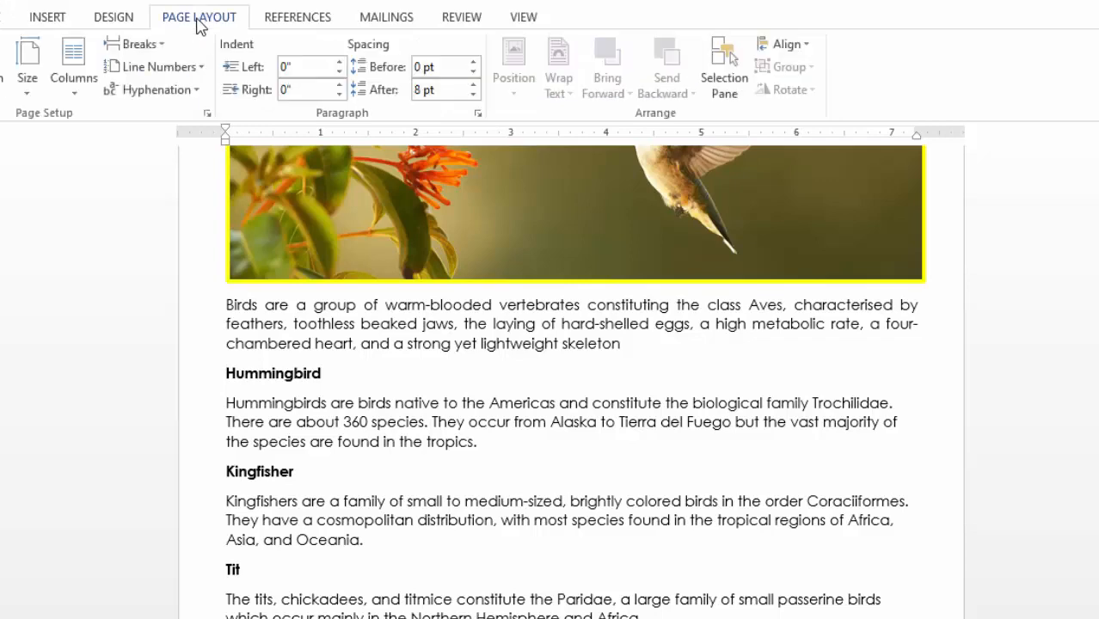
pyautogui.click(163, 48)
pyautogui.click(207, 117)
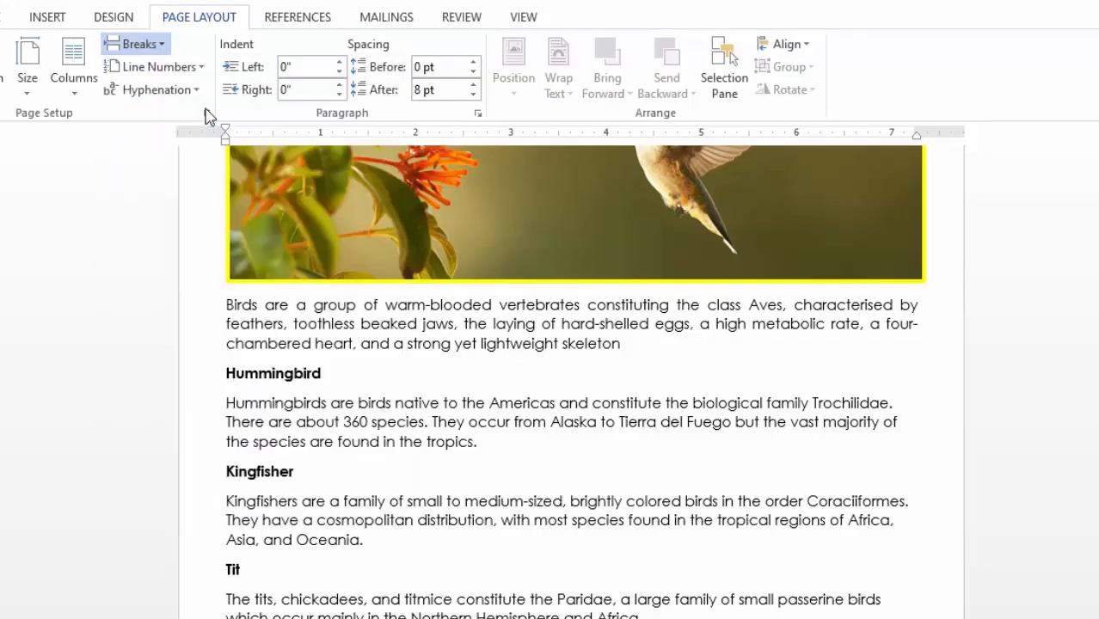
# Examine how the title, banner and introduction are separated from the bird sections across the two pages
pyautogui.scroll(-7, 478, 351)
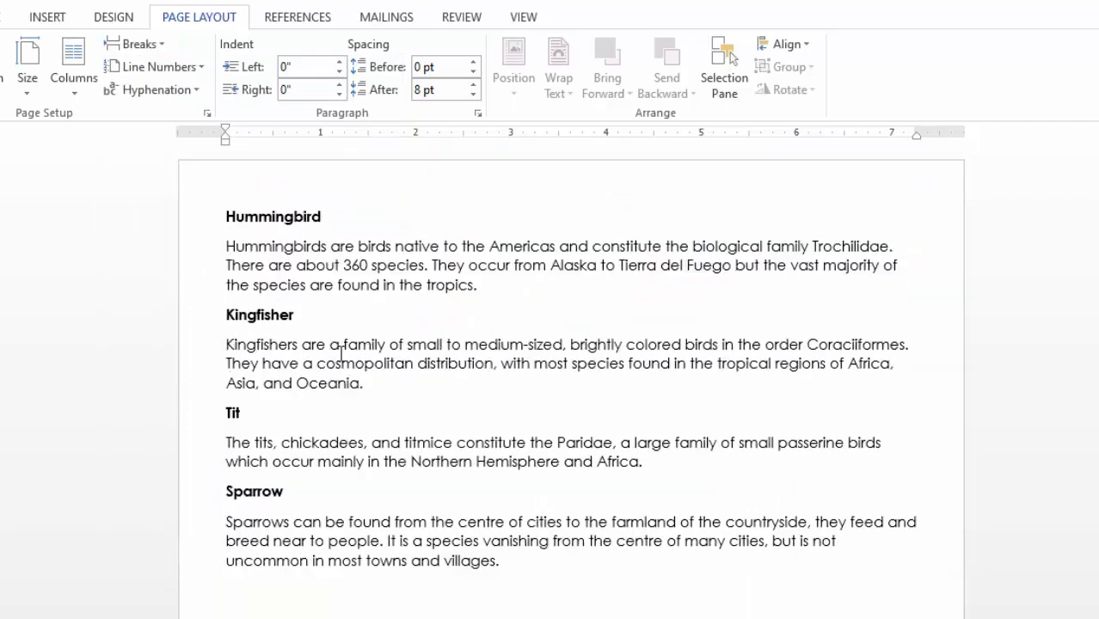
pyautogui.scroll(4, 337, 349)
pyautogui.scroll(-3, 301, 423)
pyautogui.scroll(10, 346, 348)
pyautogui.scroll(5, 366, 318)
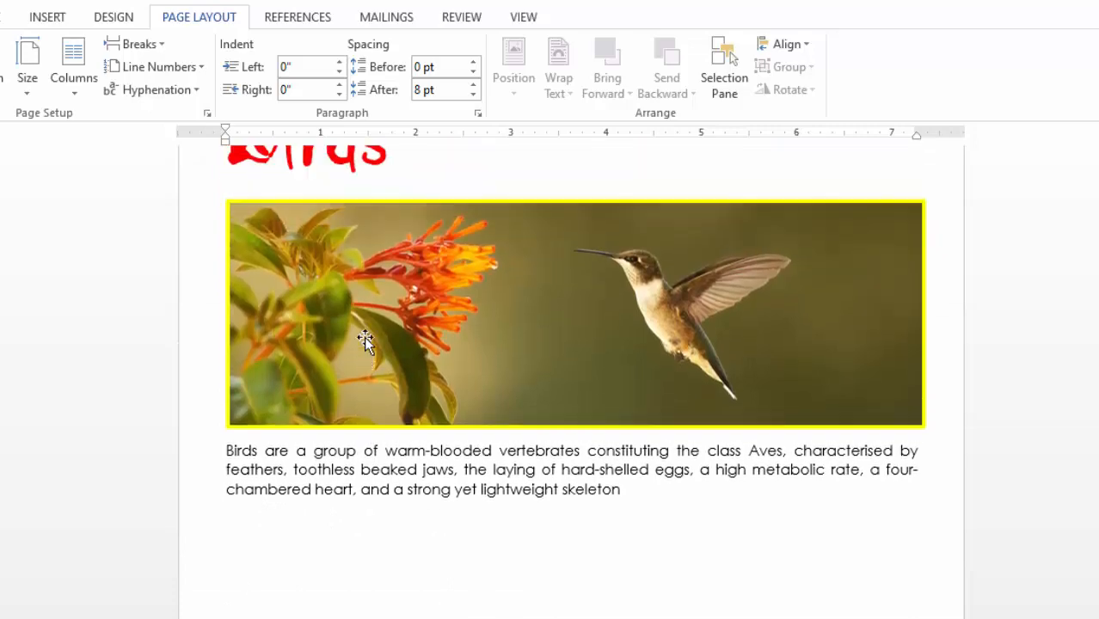
pyautogui.scroll(-3, 433, 424)
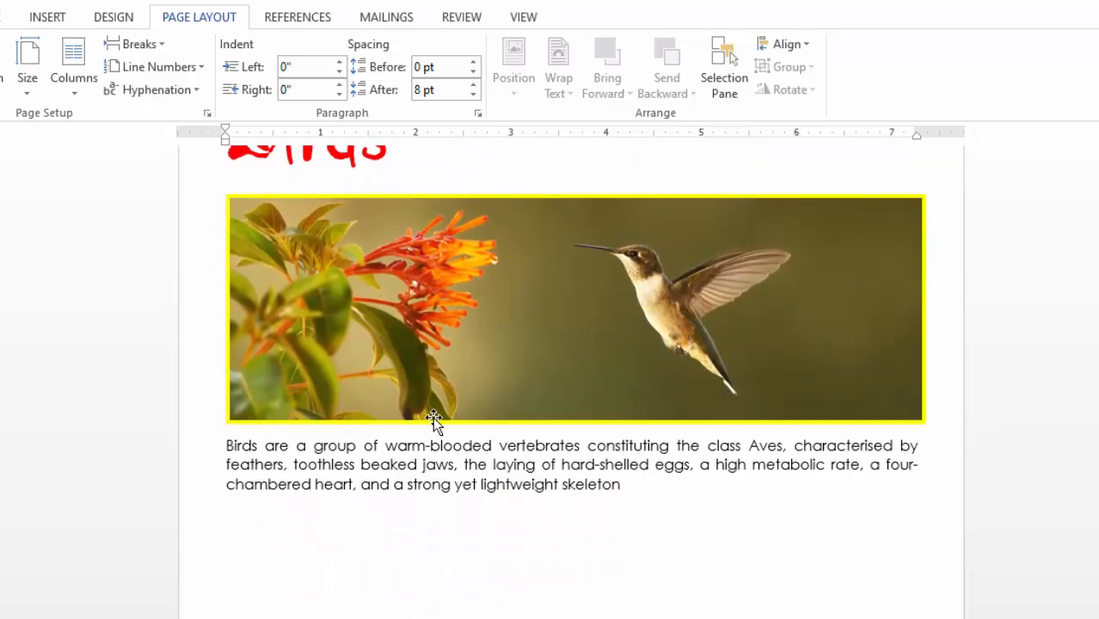
pyautogui.scroll(3, 638, 520)
pyautogui.scroll(-7, 573, 489)
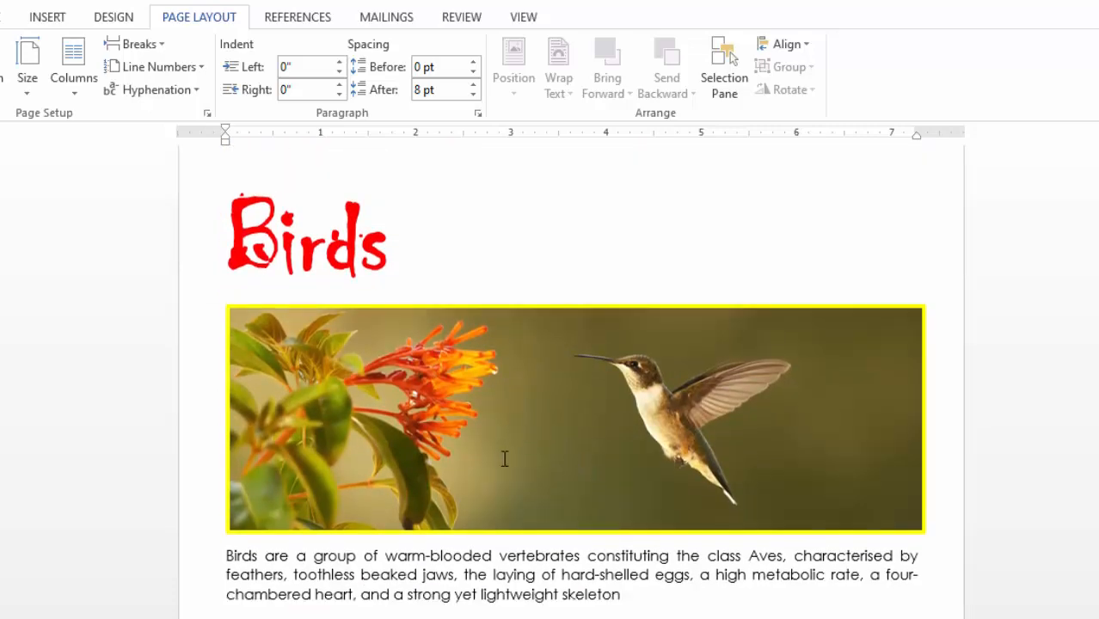
pyautogui.scroll(-12, 430, 413)
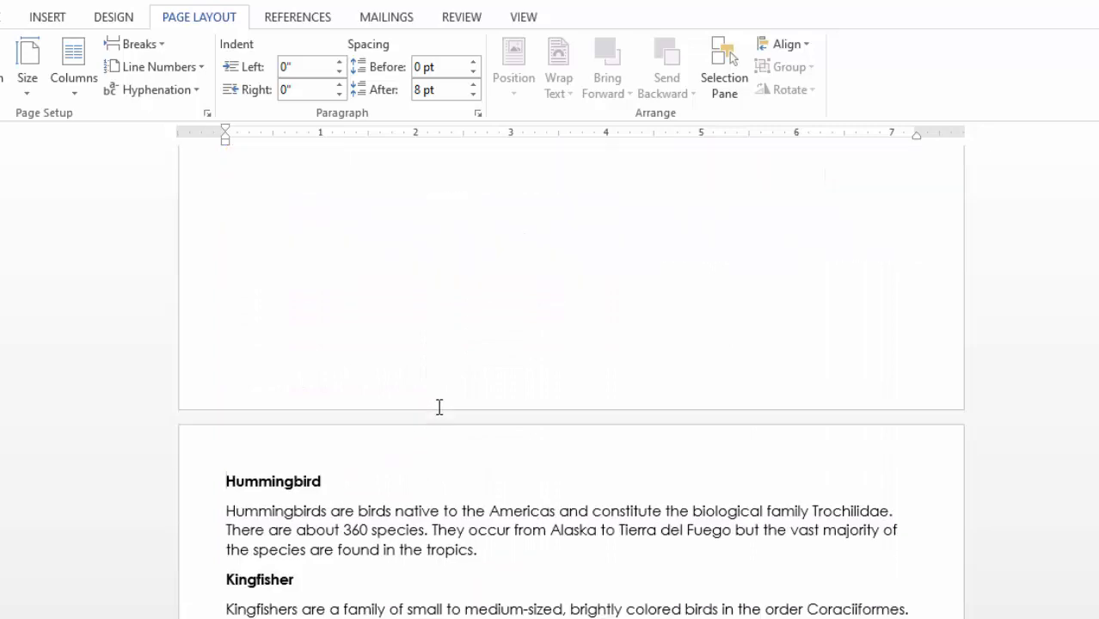
pyautogui.scroll(2, 432, 399)
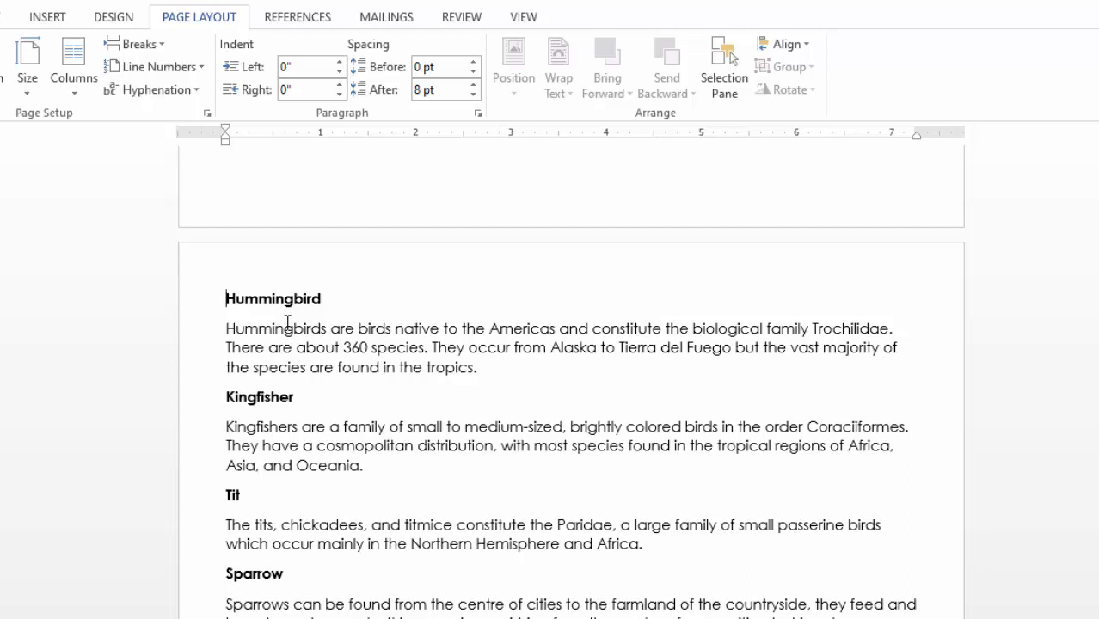
# Arrange the Hummingbird, Kingfisher, Tit and Sparrow sections in two columns
pyautogui.scroll(-1, 314, 329)
pyautogui.moveTo(223, 251); pyautogui.dragTo(635, 600)
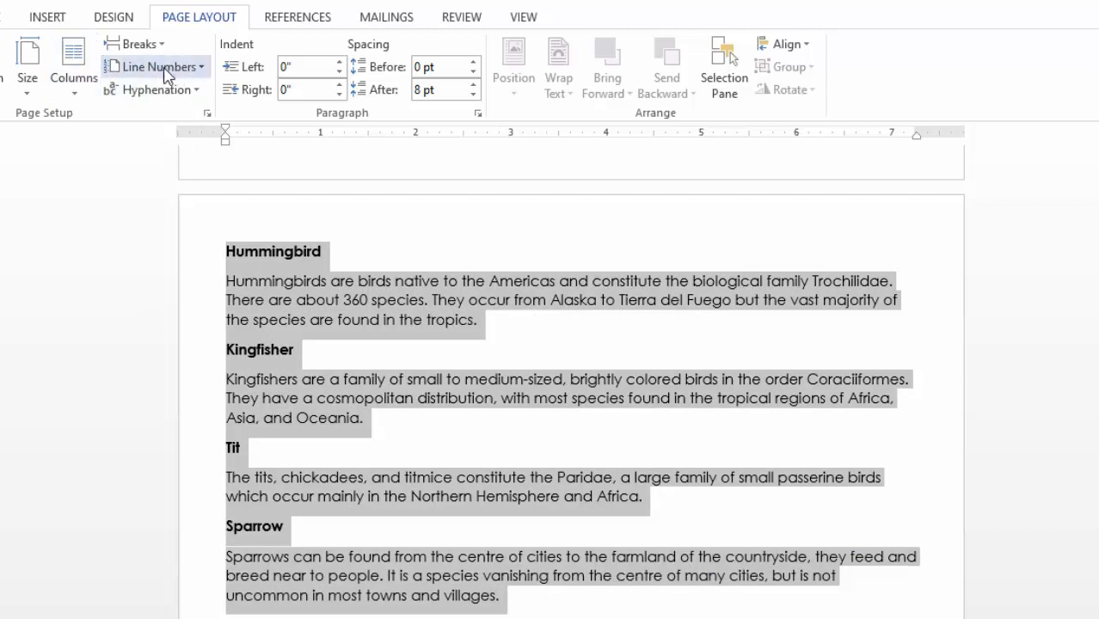
pyautogui.click(83, 97)
pyautogui.click(86, 177)
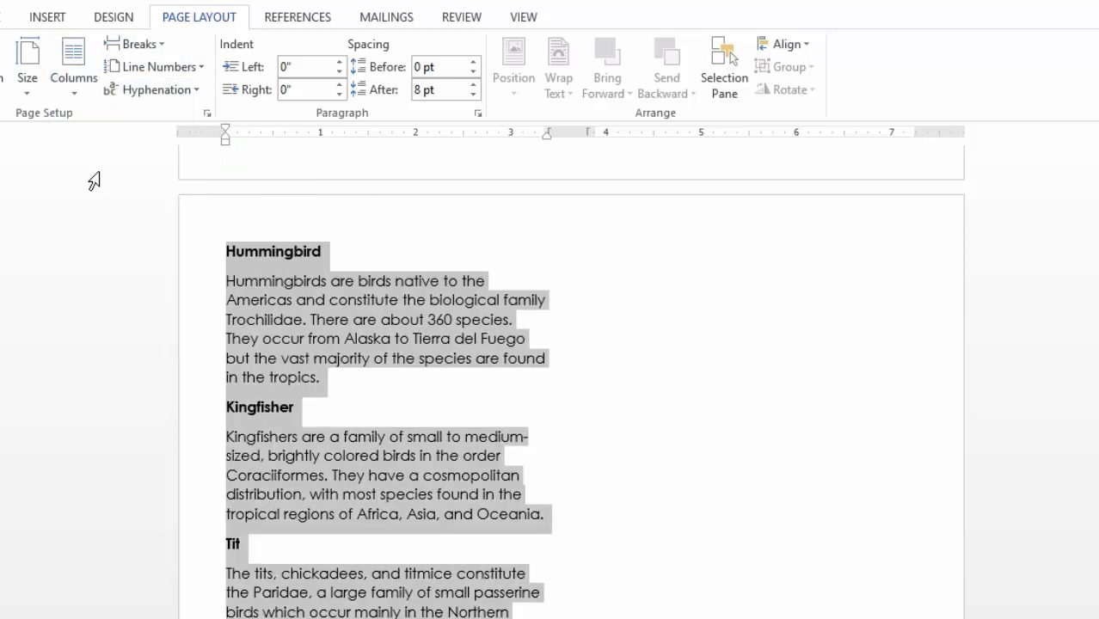
pyautogui.click(454, 378)
# Insert a column break before the Tit heading to move the Tit and Sparrow sections into the second column
pyautogui.scroll(-4, 489, 371)
pyautogui.scroll(4, 481, 327)
pyautogui.scroll(2, 499, 324)
pyautogui.scroll(-7, 502, 324)
pyautogui.scroll(3, 507, 318)
pyautogui.scroll(2, 508, 324)
pyautogui.moveTo(223, 401); pyautogui.dragTo(493, 609)
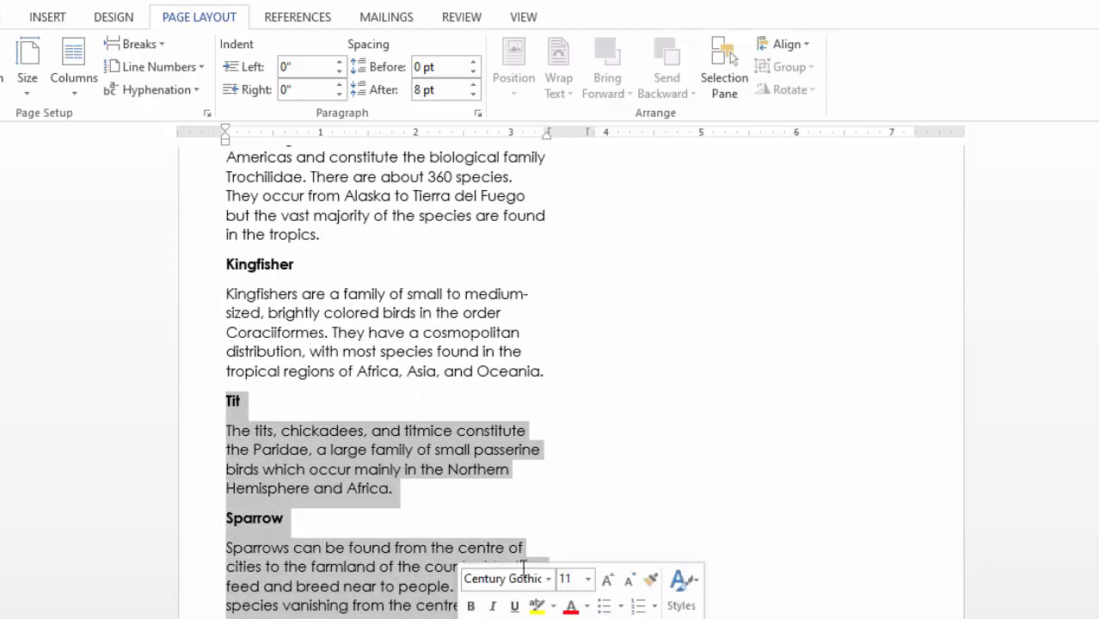
pyautogui.scroll(3, 817, 363)
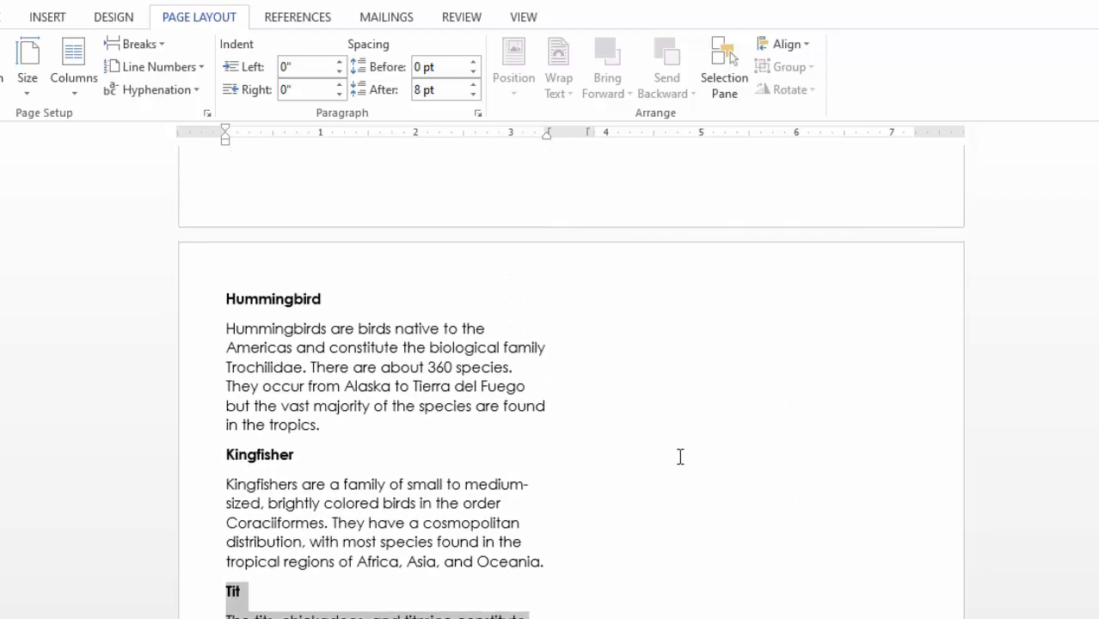
pyautogui.scroll(-3, 482, 370)
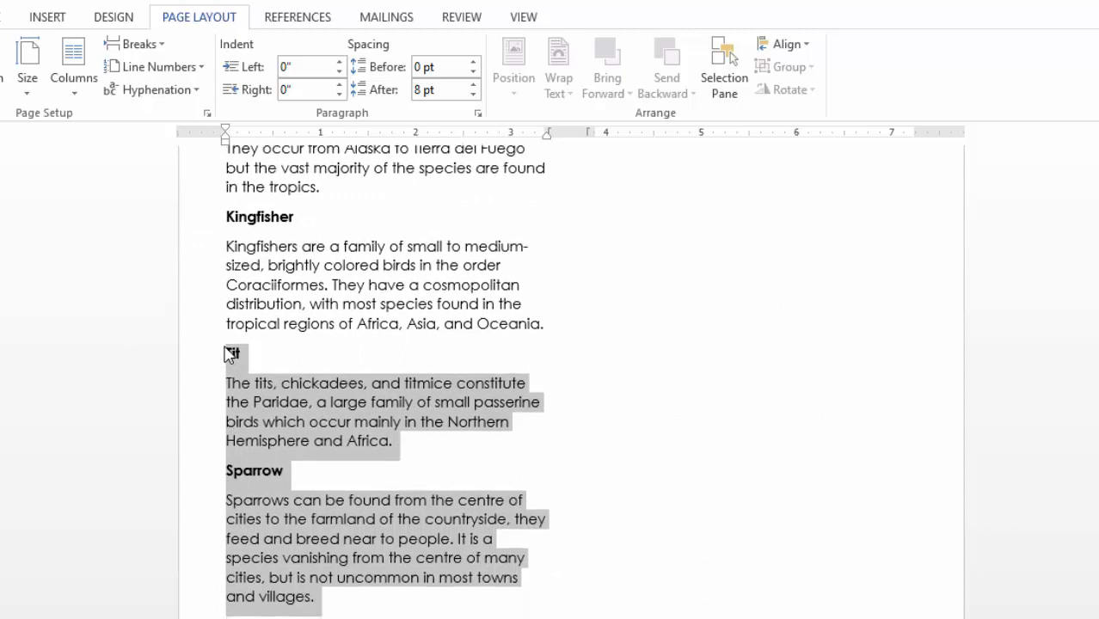
pyautogui.click(230, 355)
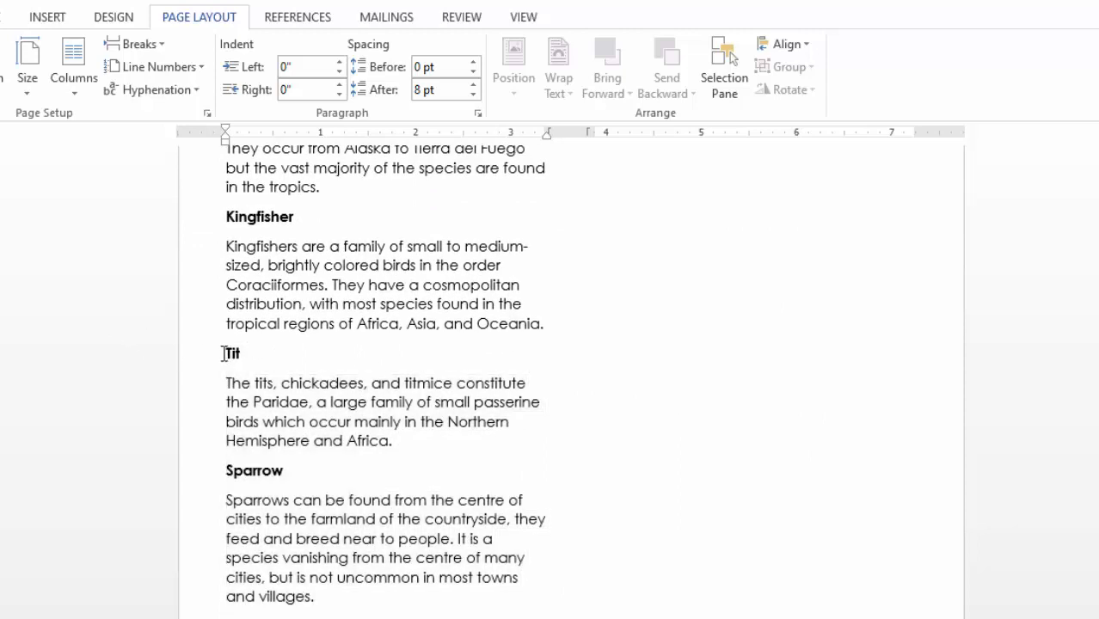
pyautogui.click(153, 43)
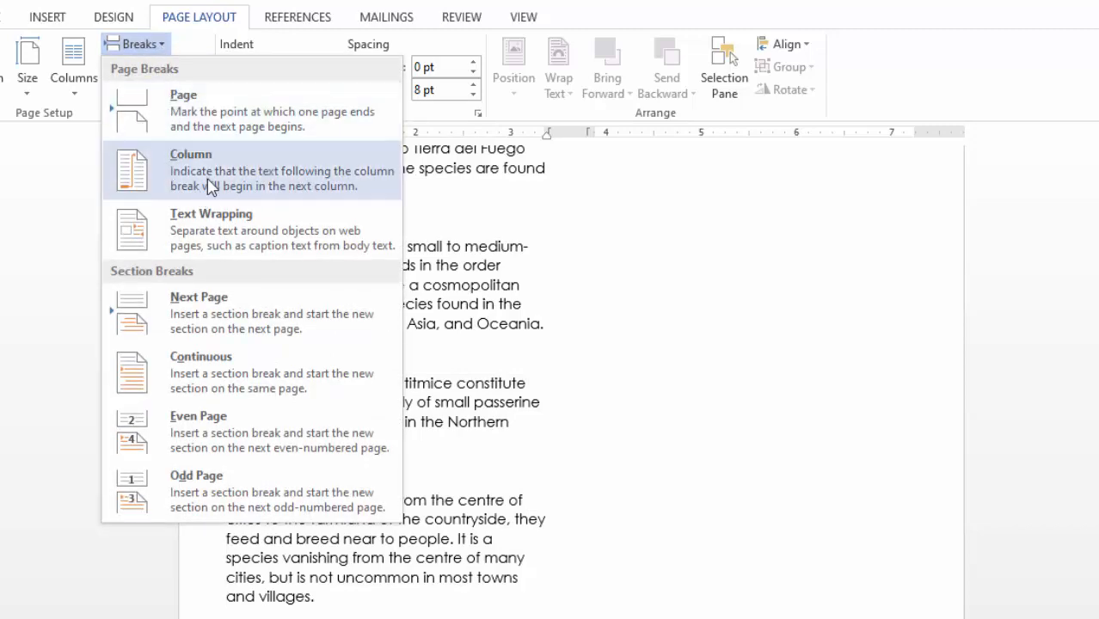
pyautogui.click(210, 174)
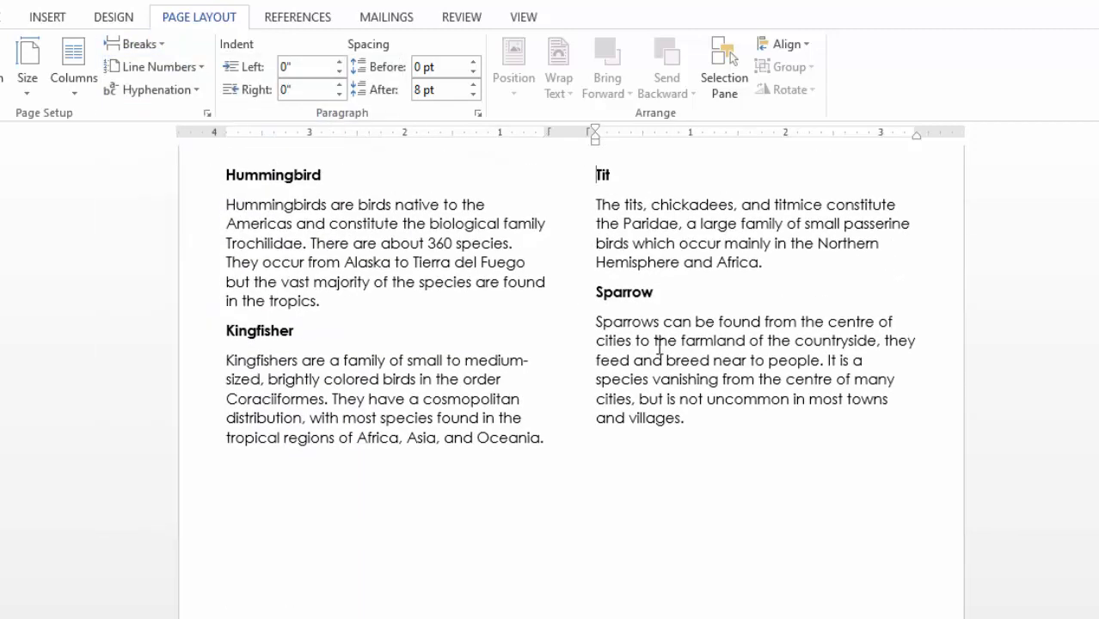
# Justify the body paragraphs under the Hummingbird and Kingfisher headings on page two
pyautogui.scroll(2, 692, 335)
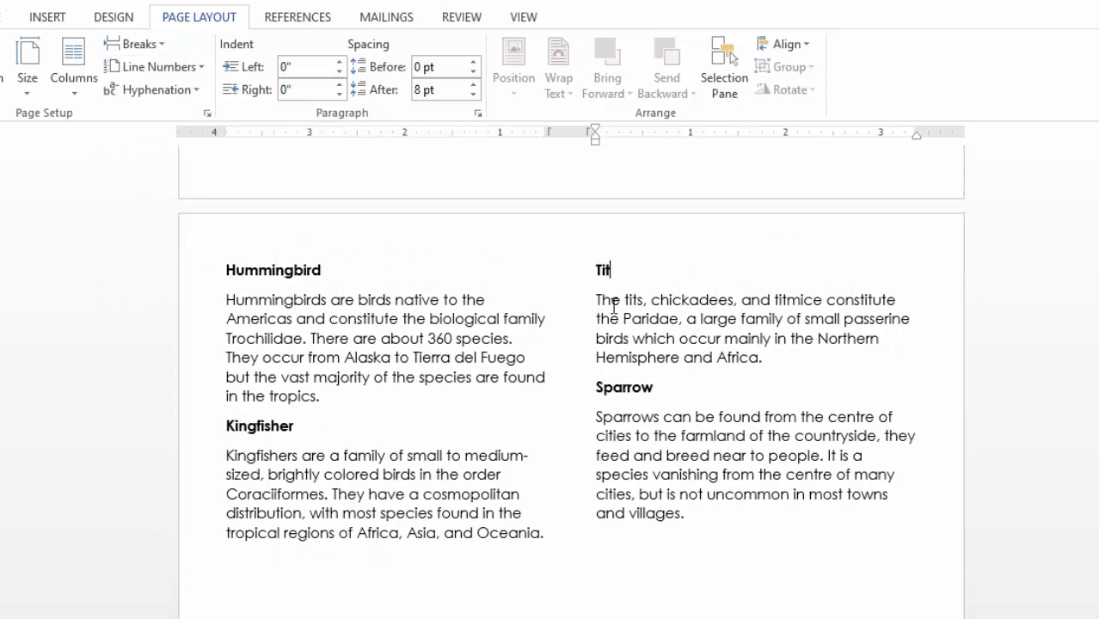
pyautogui.scroll(4, 524, 437)
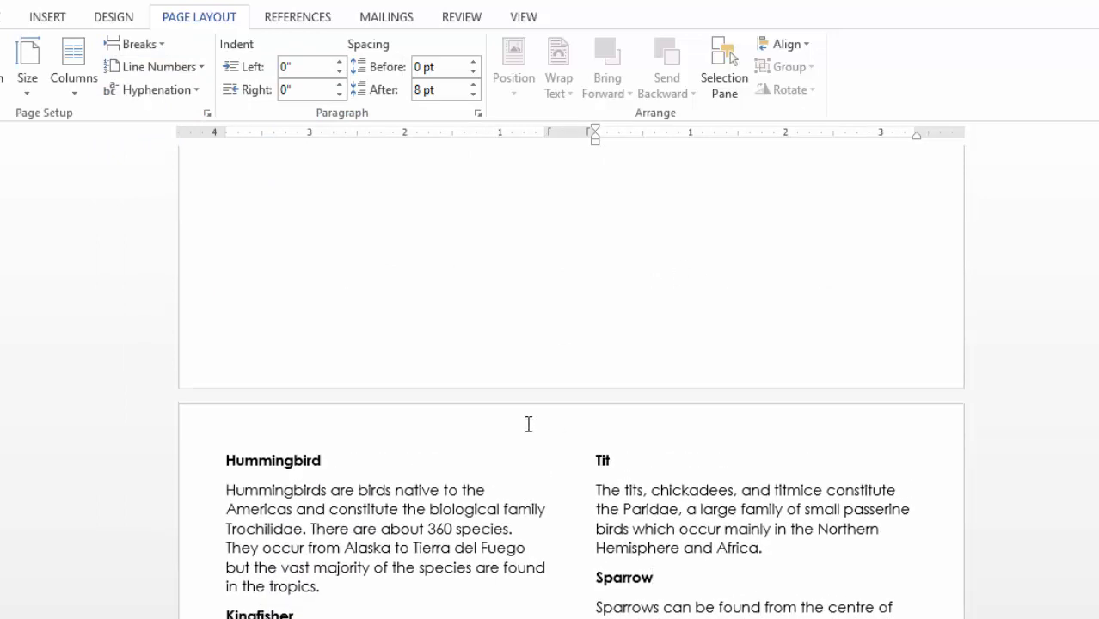
pyautogui.scroll(-3, 528, 425)
pyautogui.moveTo(225, 348); pyautogui.dragTo(355, 456)
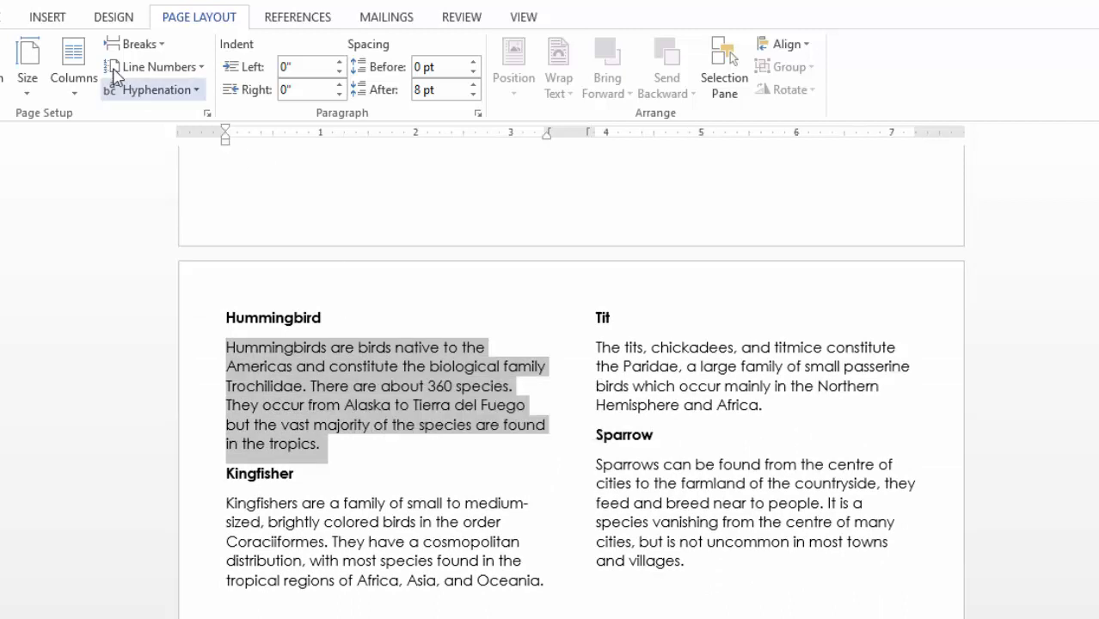
pyautogui.click(2, 19)
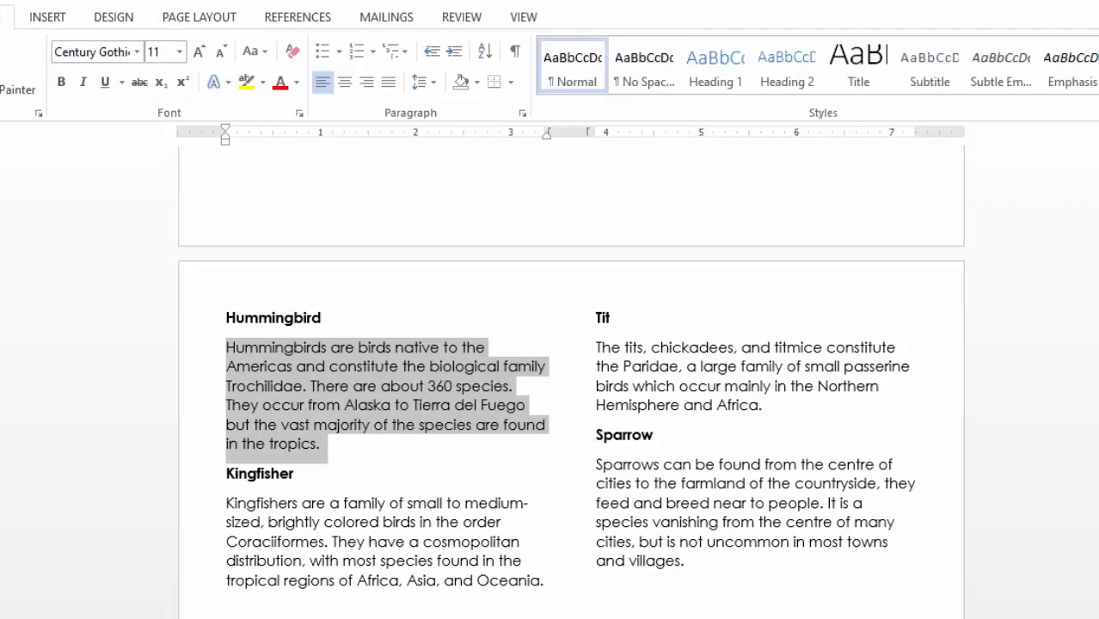
pyautogui.click(390, 82)
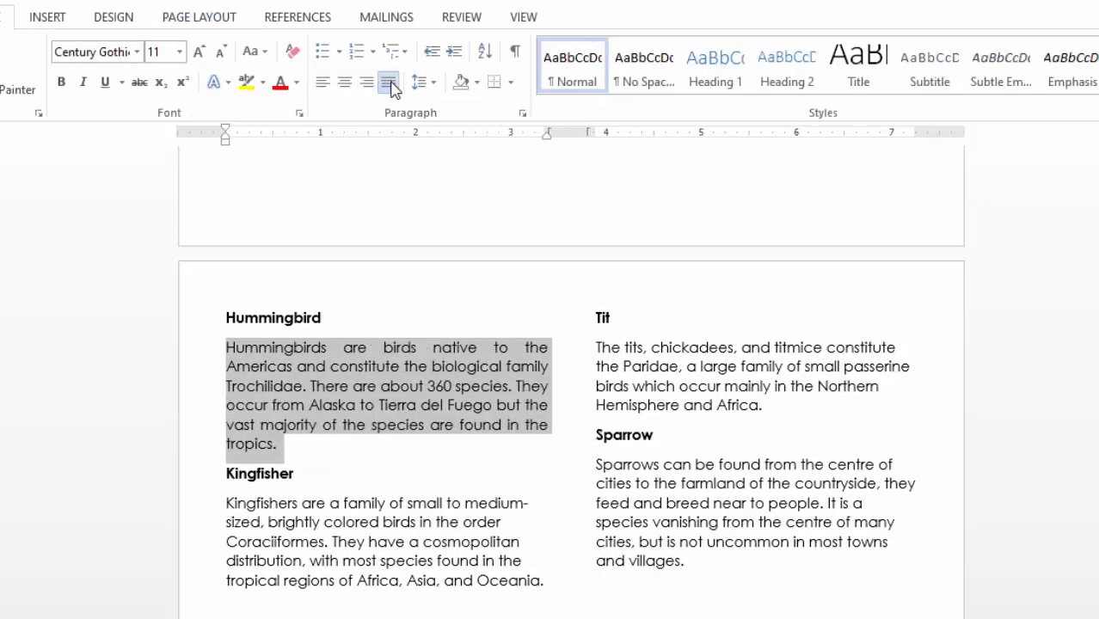
pyautogui.click(372, 561)
pyautogui.moveTo(224, 502); pyautogui.dragTo(519, 586)
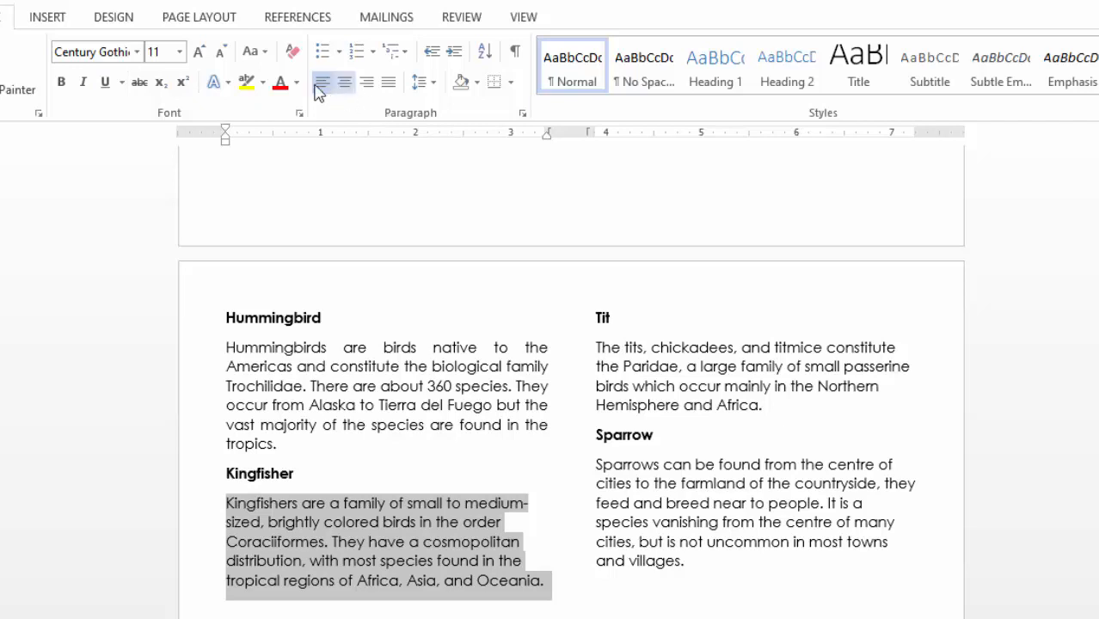
pyautogui.click(389, 82)
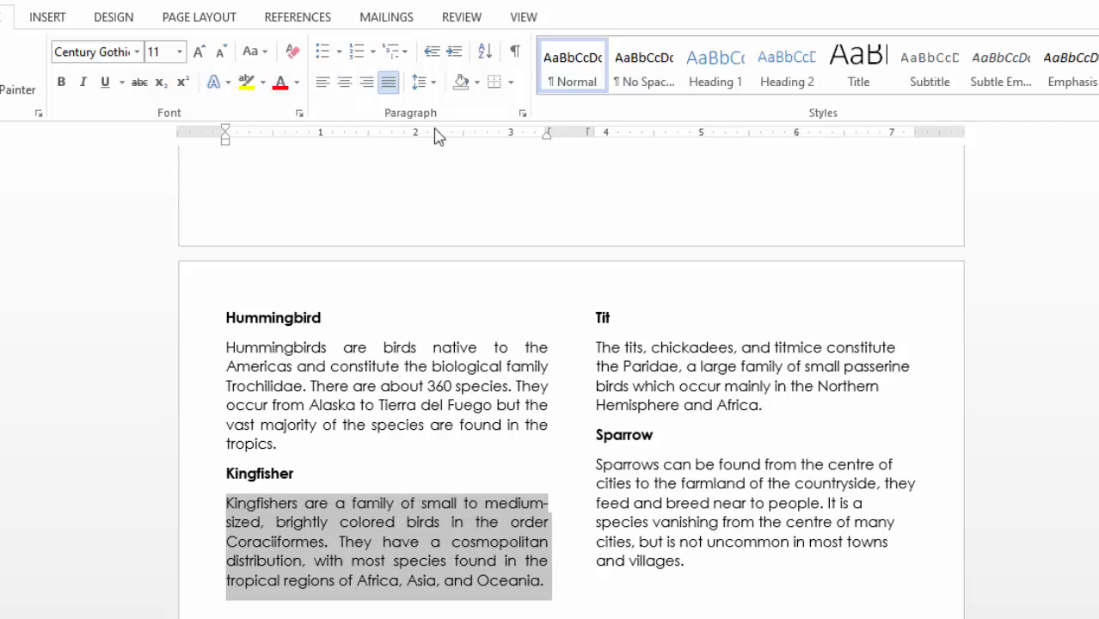
# Justify the body paragraphs under the Tit and Sparrow headings in the second column
pyautogui.click(798, 465)
pyautogui.tripleClick(781, 399)
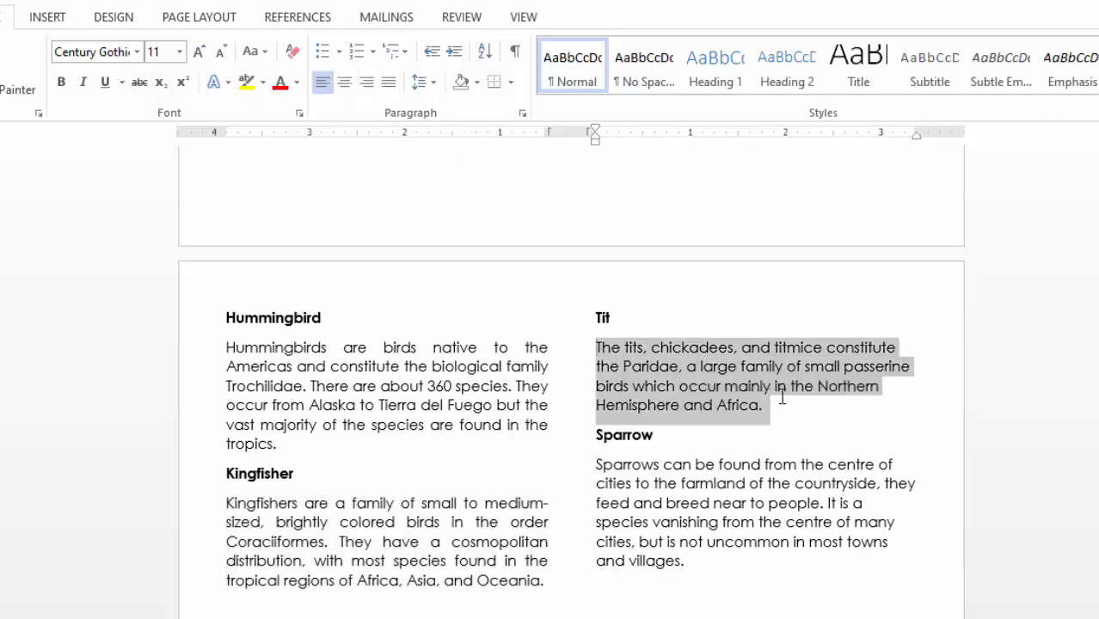
pyautogui.click(389, 82)
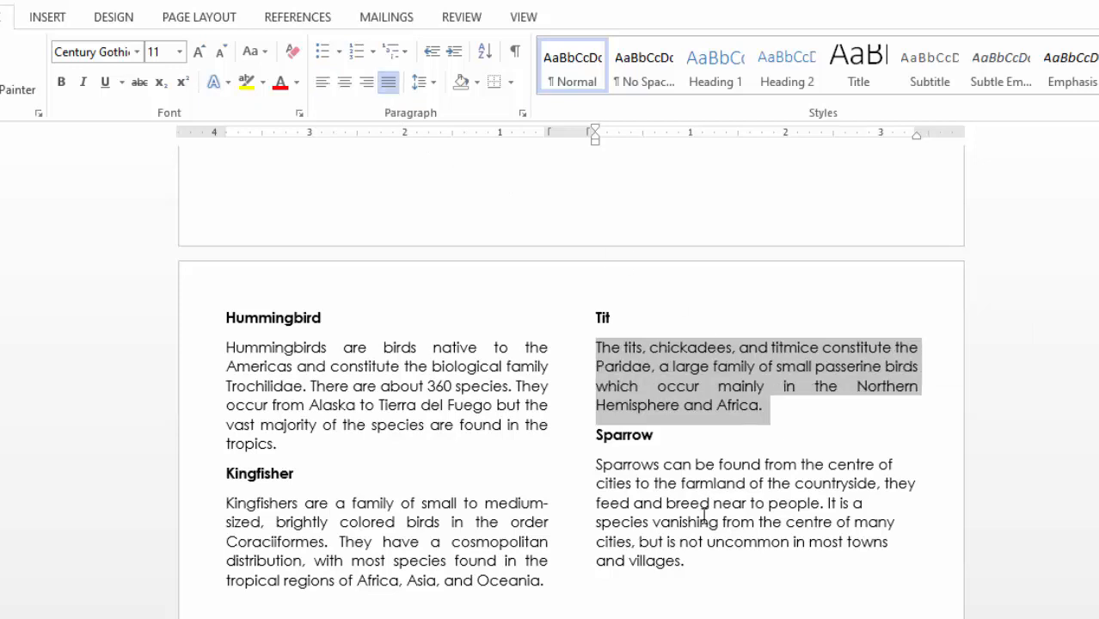
pyautogui.moveTo(595, 465); pyautogui.dragTo(700, 565)
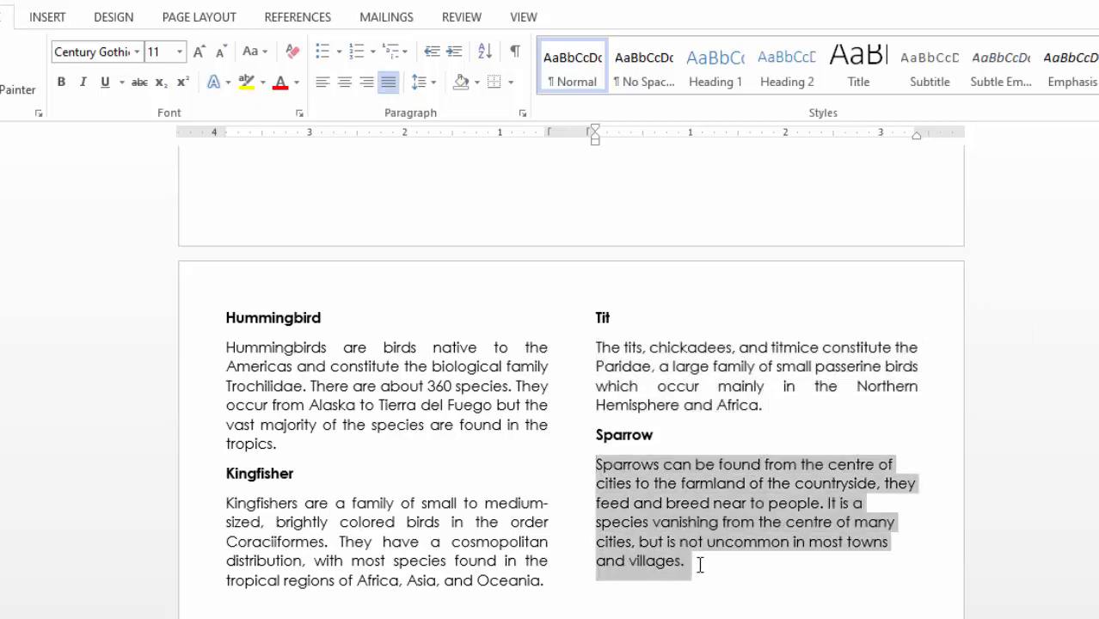
pyautogui.click(389, 84)
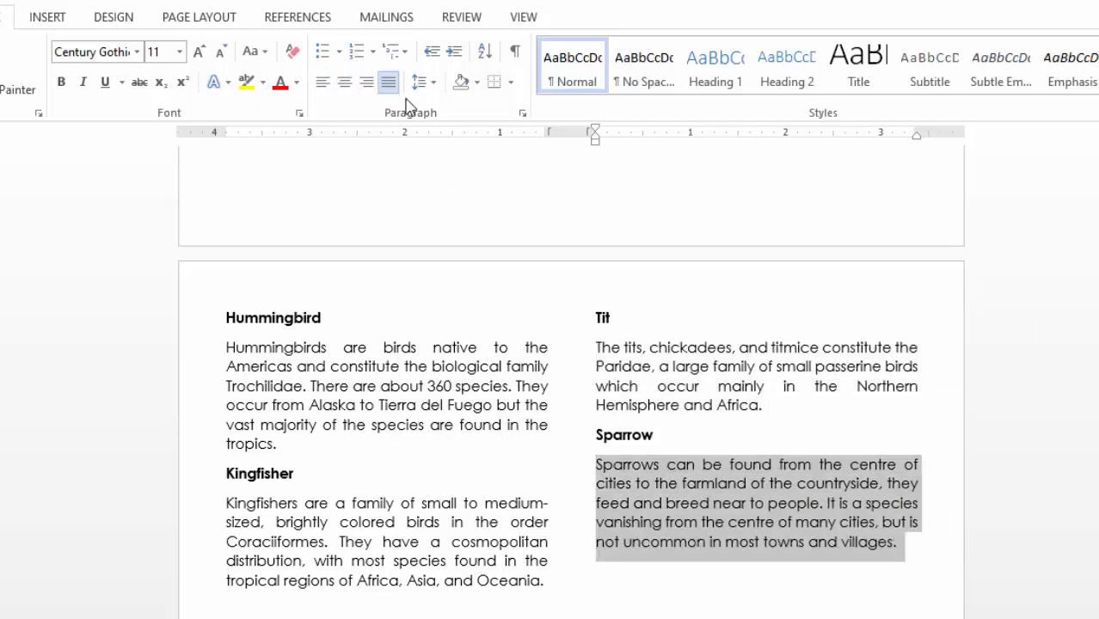
pyautogui.click(828, 415)
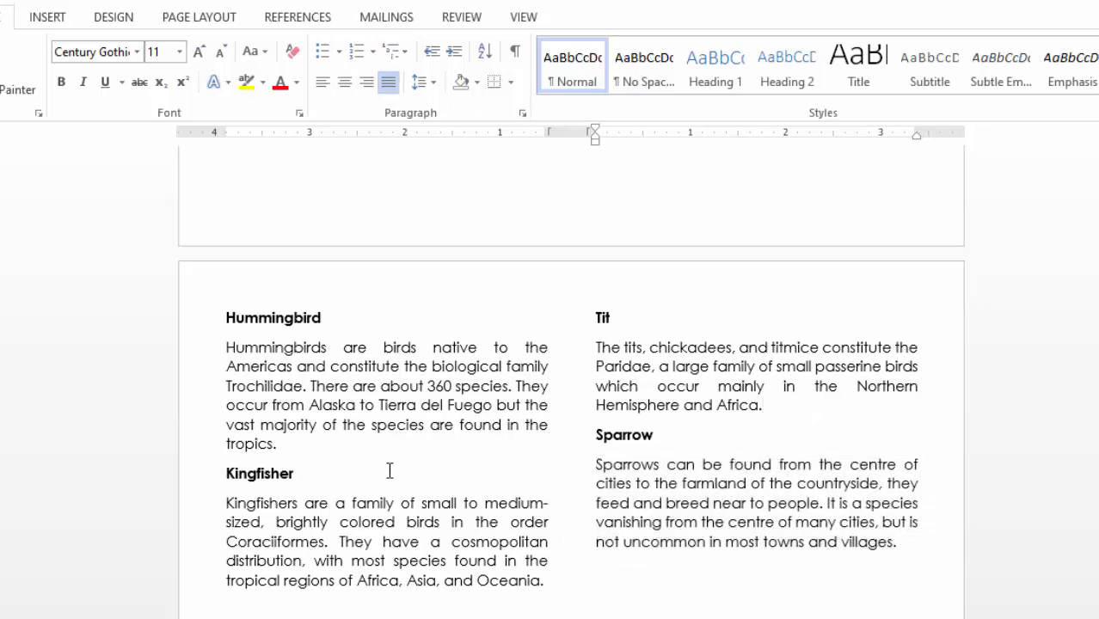
# Insert an empty line between the heading and the body paragraph in each of the four bird sections
pyautogui.scroll(-3, 383, 471)
pyautogui.scroll(7, 410, 478)
pyautogui.scroll(-5, 384, 456)
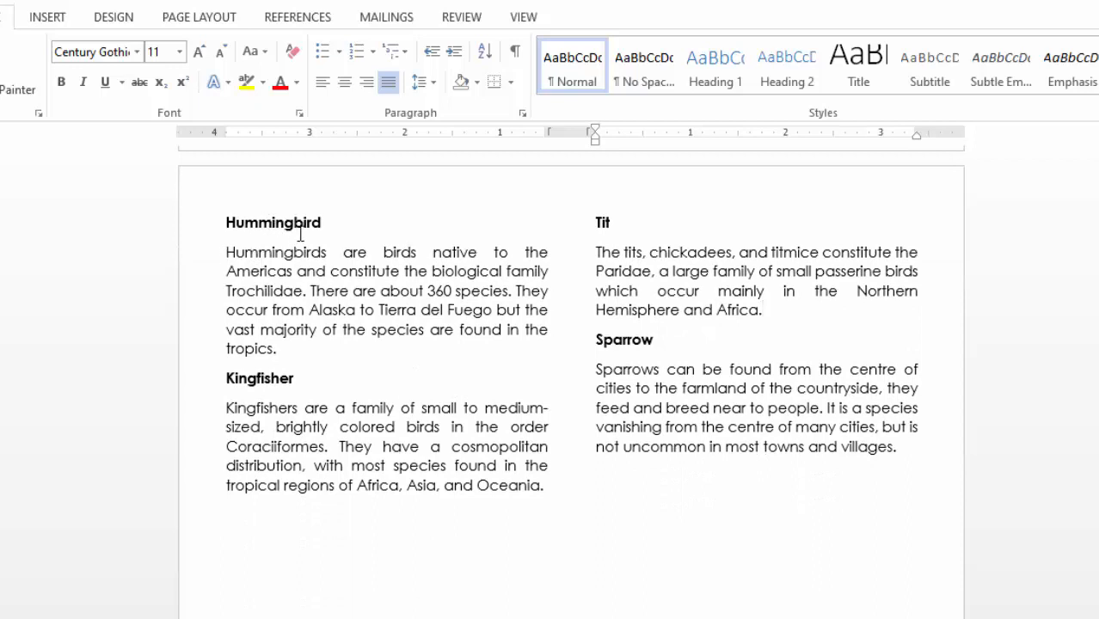
pyautogui.moveTo(344, 220); pyautogui.dragTo(224, 223)
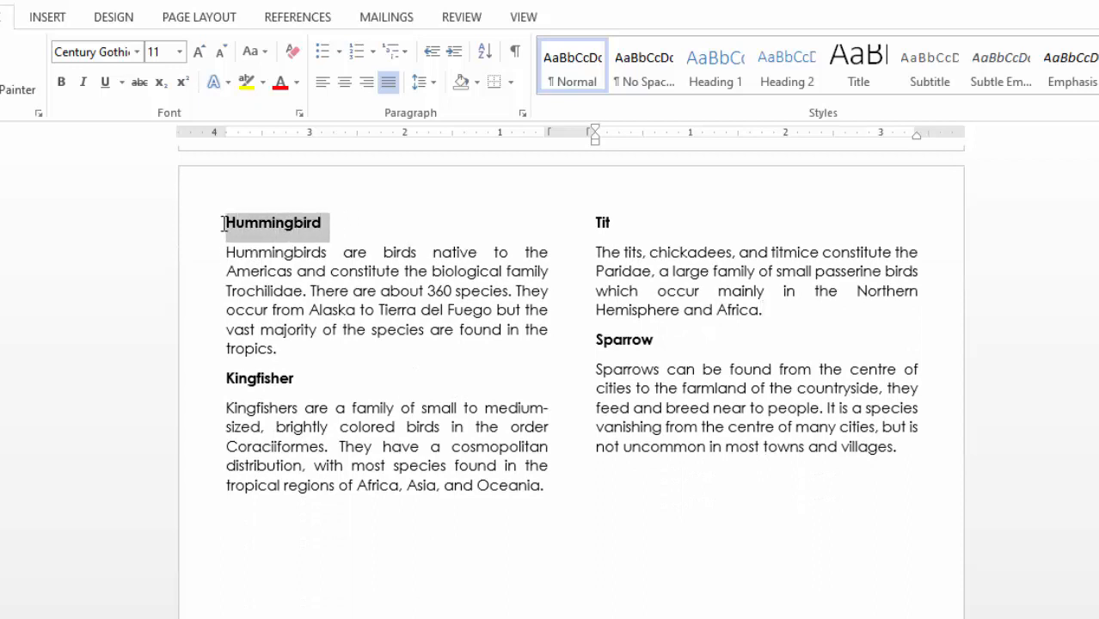
pyautogui.click(356, 252)
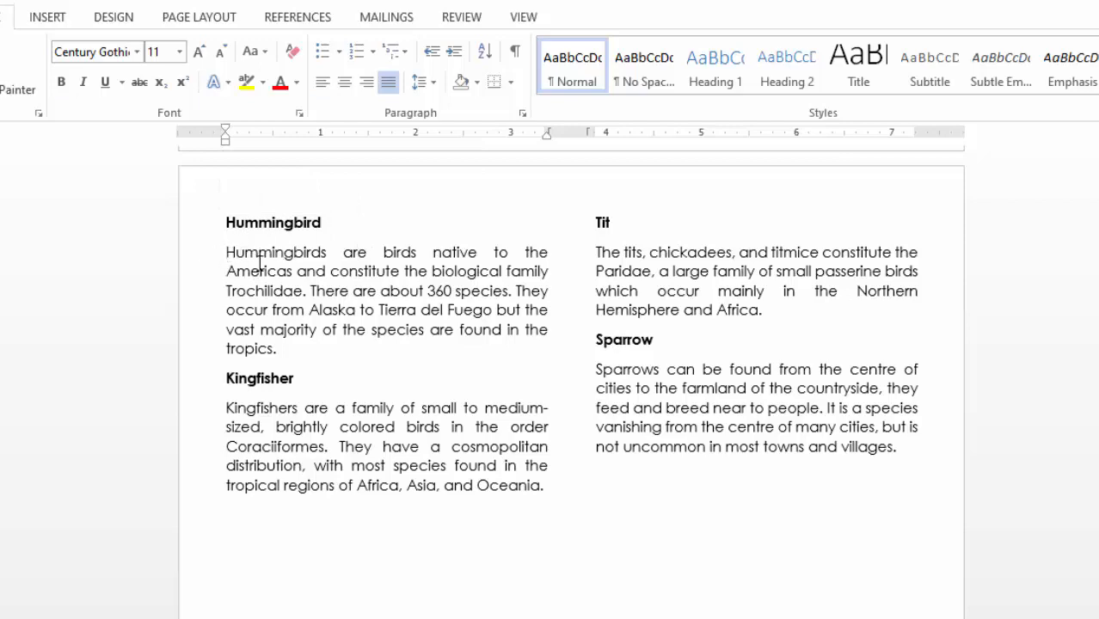
pyautogui.press('Return')
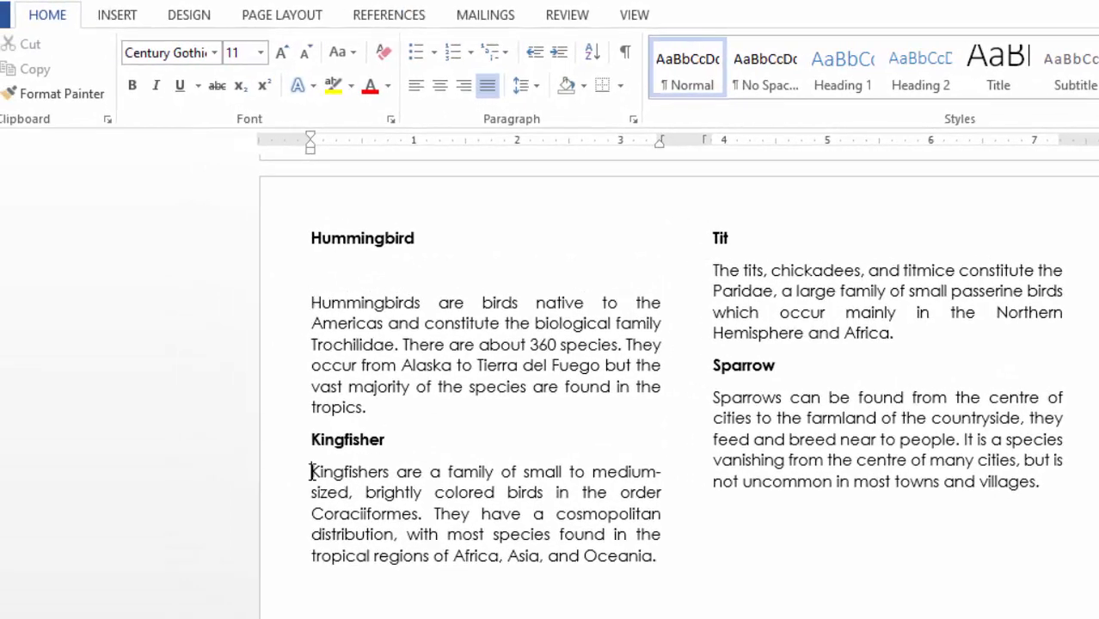
pyautogui.press('Return')
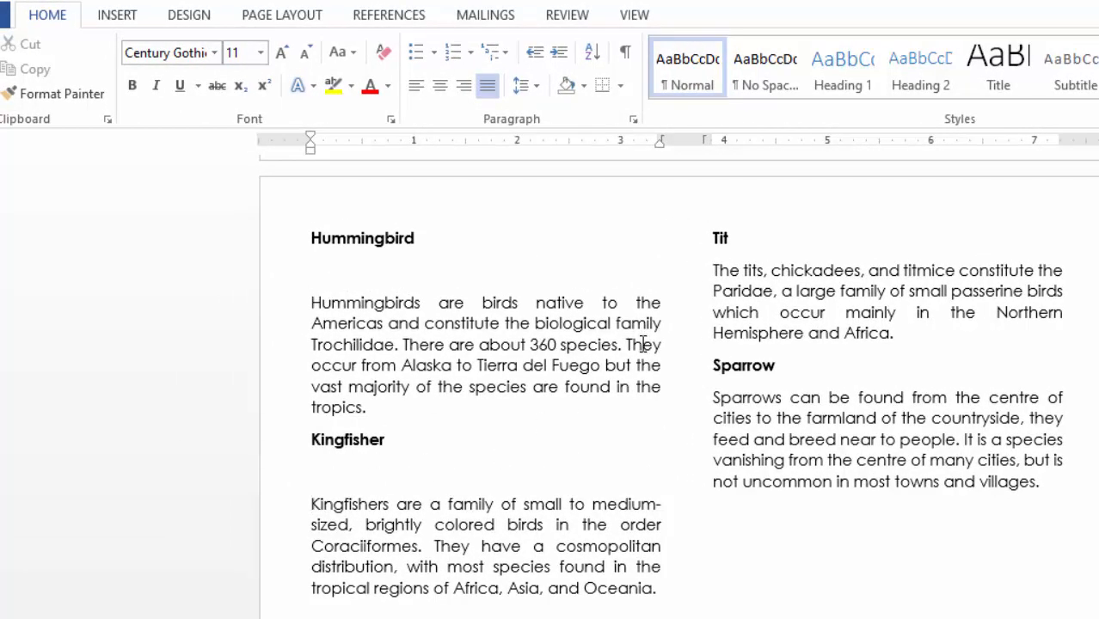
pyautogui.click(715, 270)
pyautogui.press('Return')
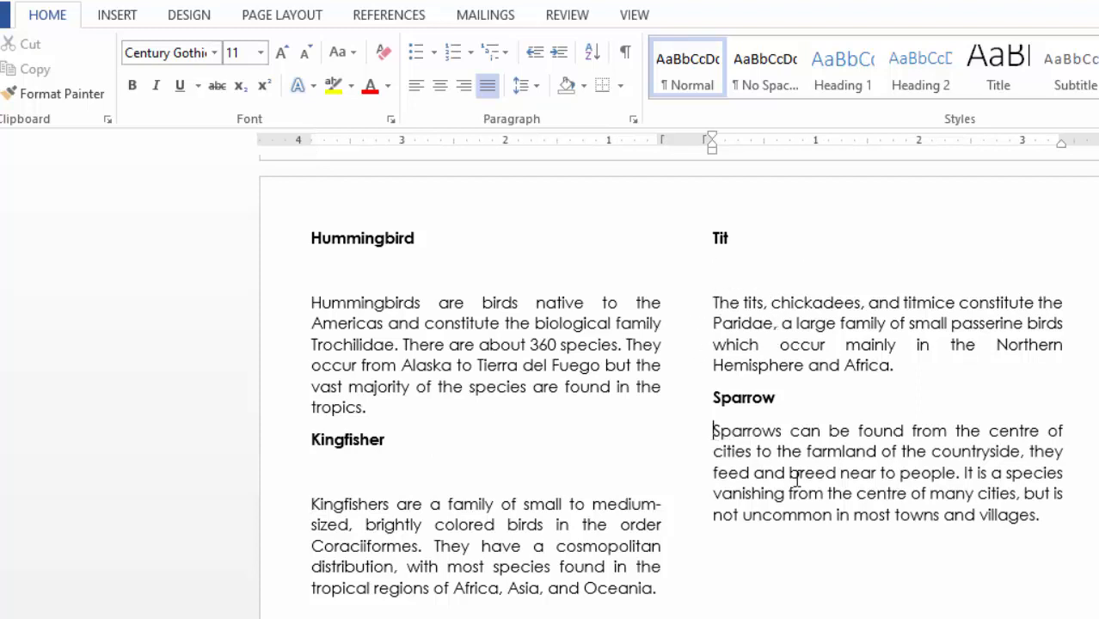
pyautogui.press('Return')
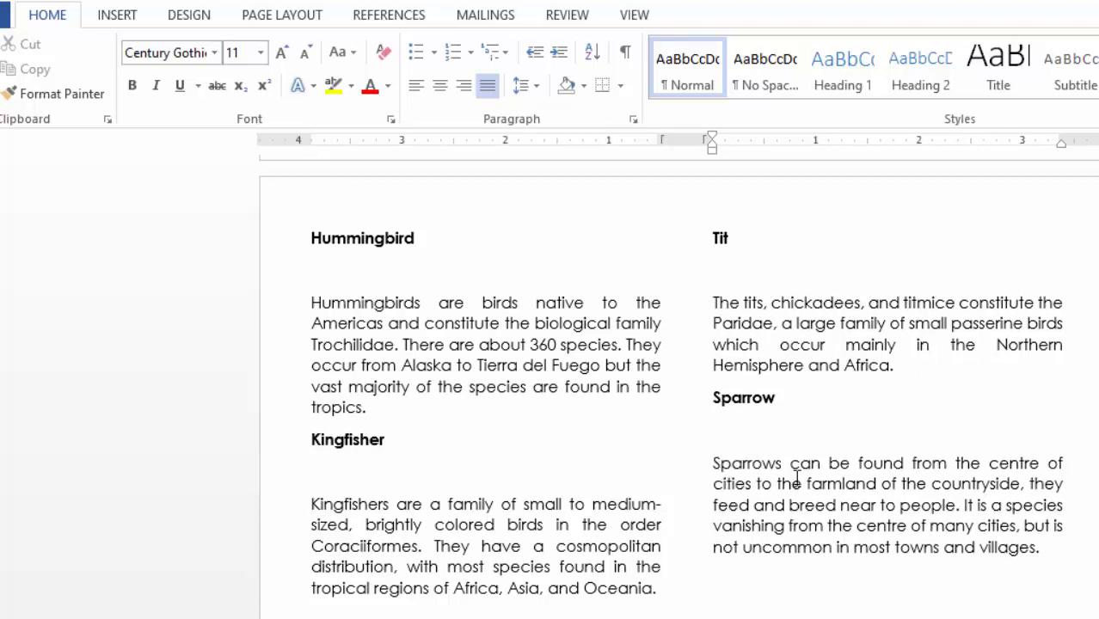
# Insert the HUMMINGBIRD picture from the BIRDS folder on the empty line below the Hummingbird heading
pyautogui.click(330, 268)
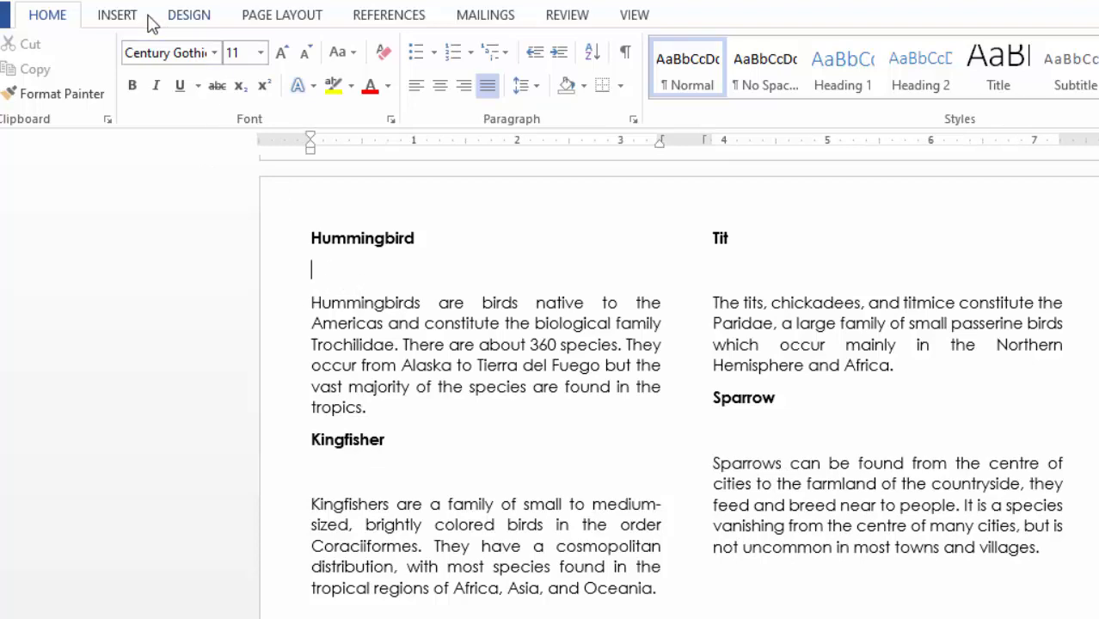
pyautogui.click(121, 18)
pyautogui.click(140, 62)
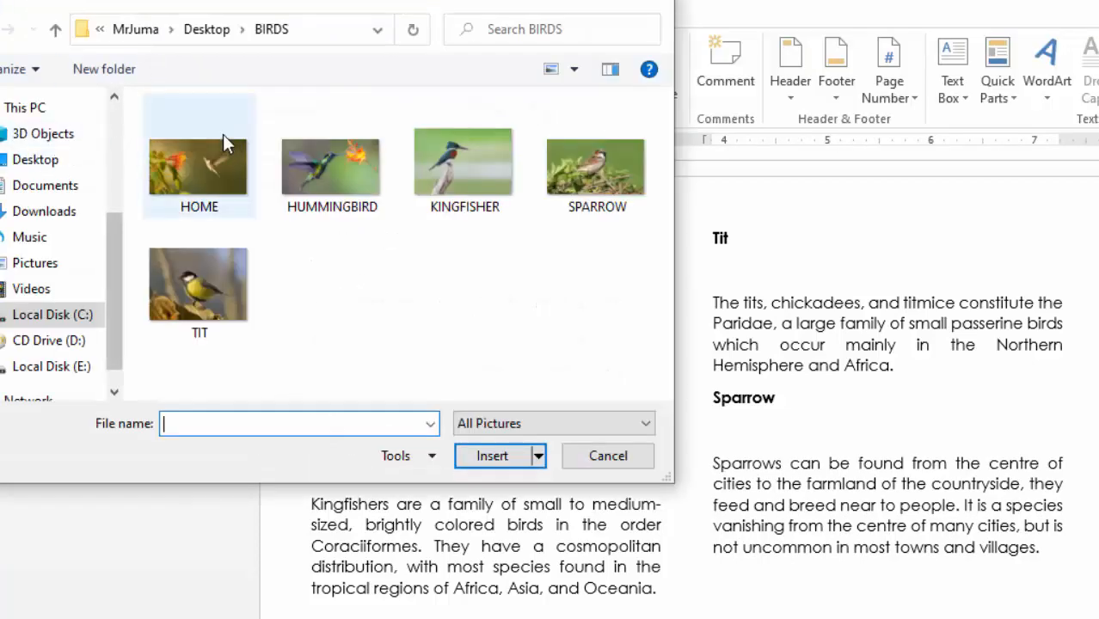
pyautogui.click(335, 207)
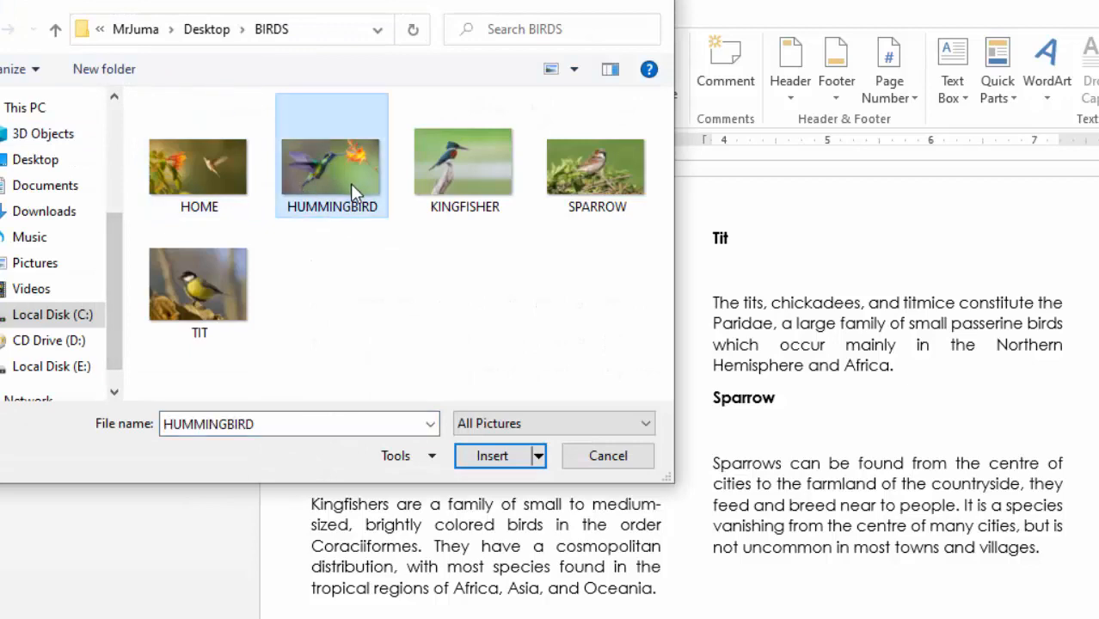
pyautogui.click(486, 455)
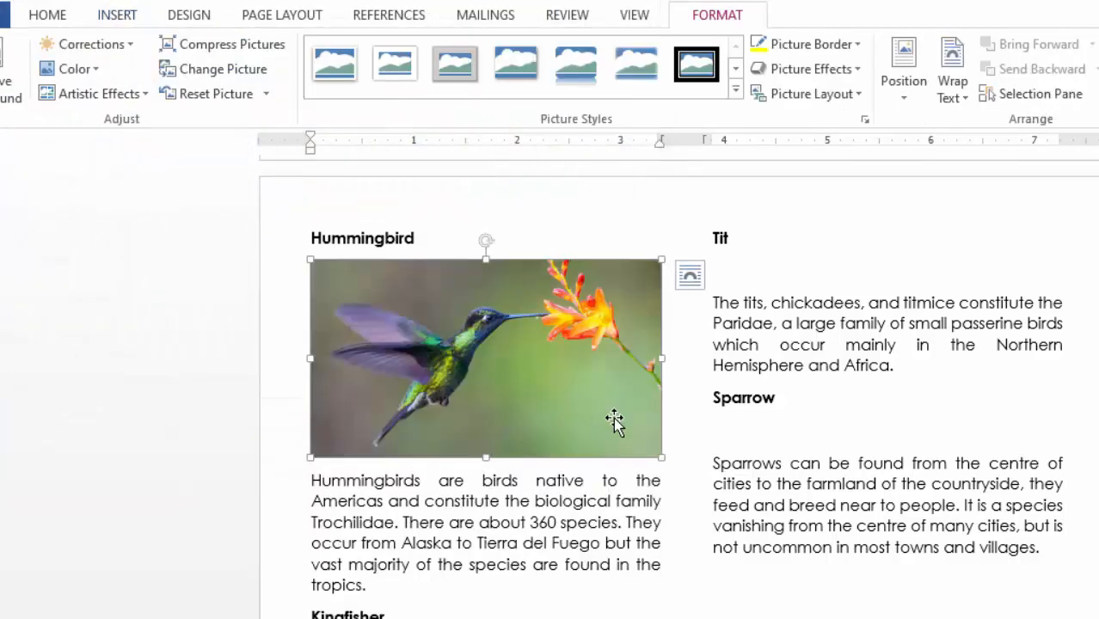
# Insert the KINGFISHER picture from the BIRDS folder on the empty line below the Kingfisher heading
pyautogui.scroll(-5, 692, 490)
pyautogui.click(319, 443)
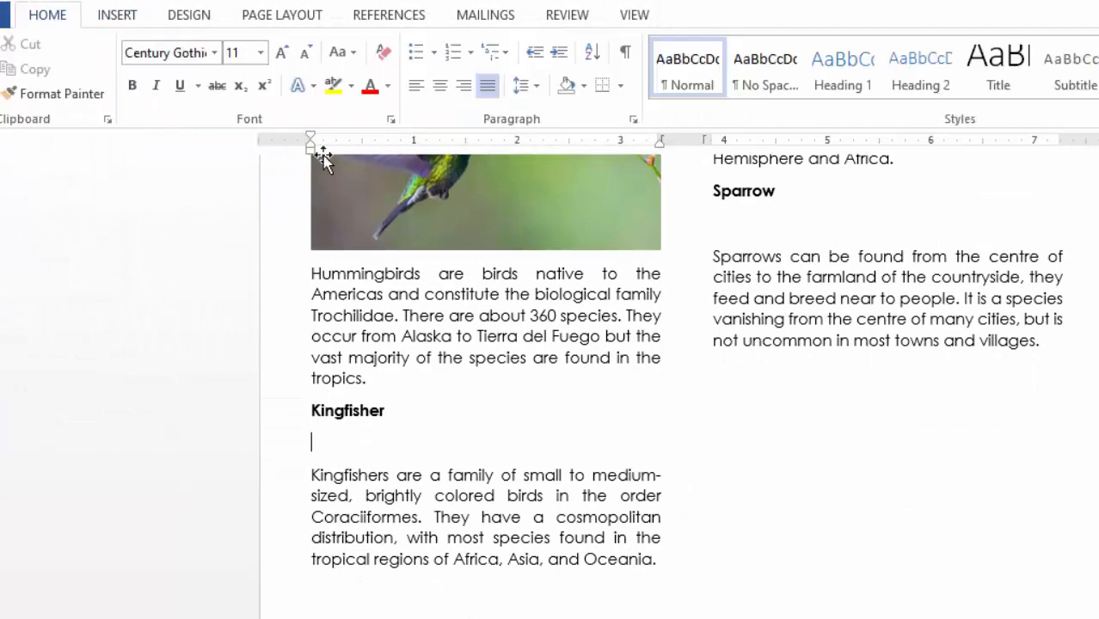
pyautogui.click(122, 19)
pyautogui.click(145, 76)
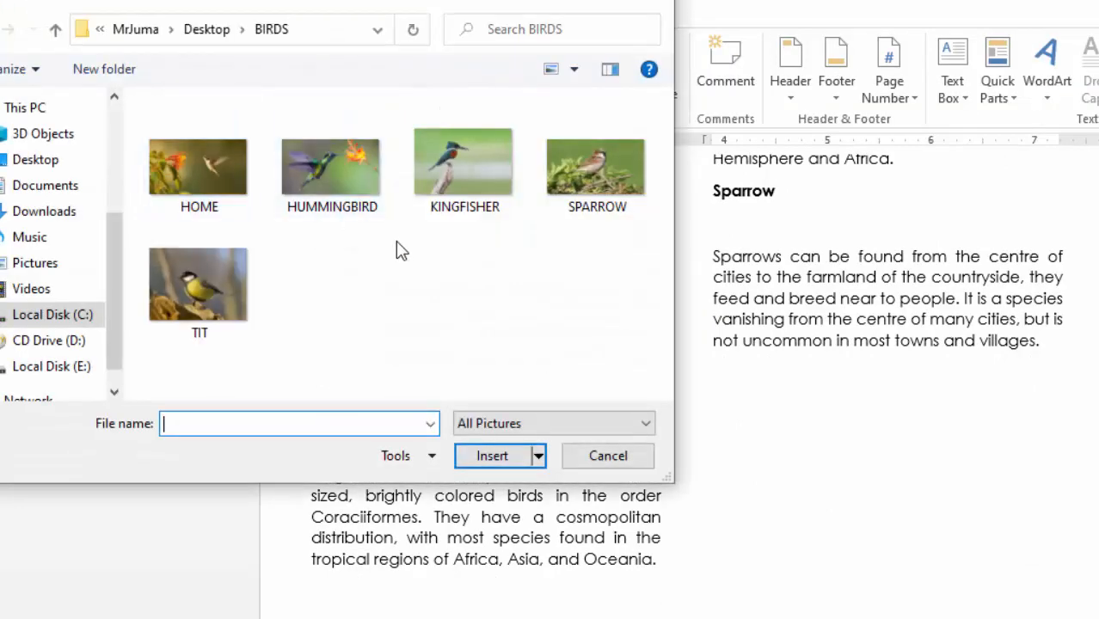
pyautogui.click(484, 168)
pyautogui.click(493, 461)
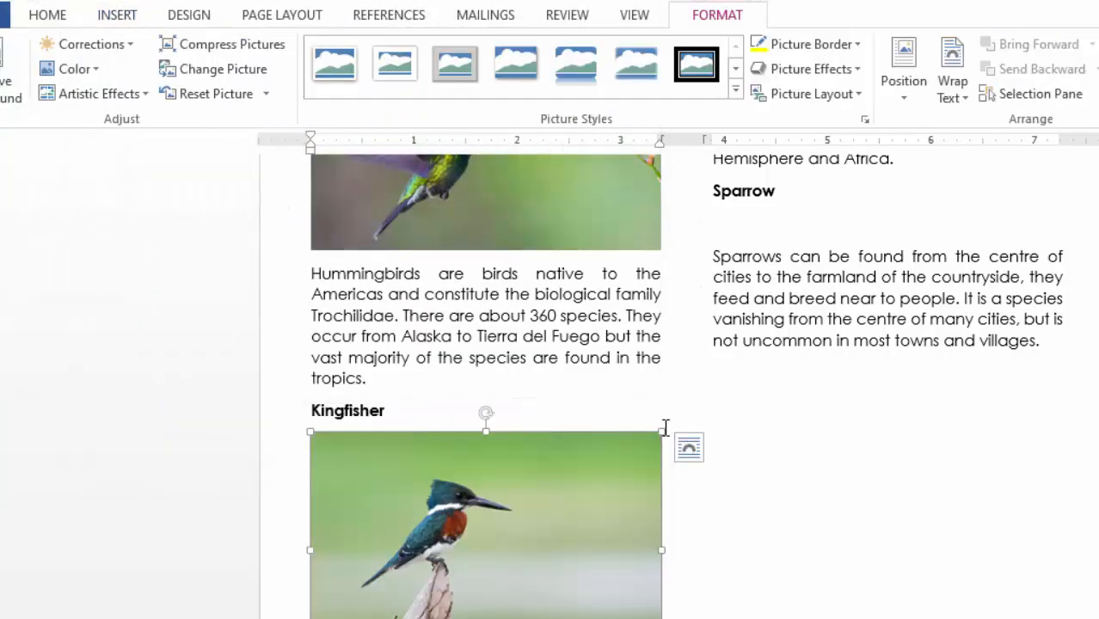
# Insert the TIT picture from the BIRDS folder on the empty line below the Tit heading
pyautogui.scroll(3, 715, 371)
pyautogui.click(737, 329)
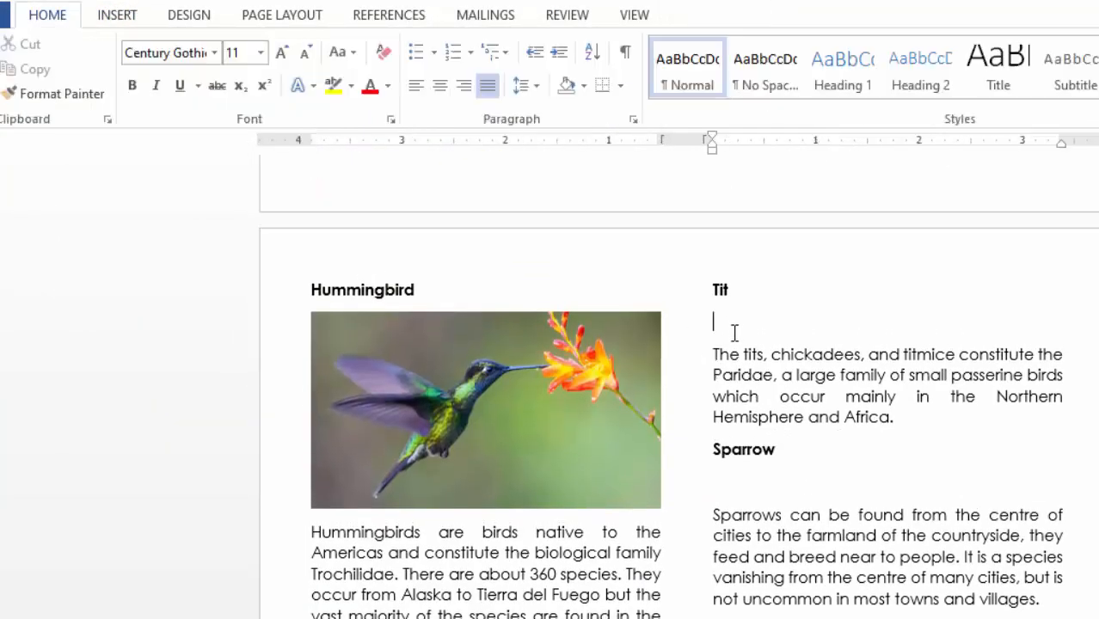
pyautogui.click(117, 17)
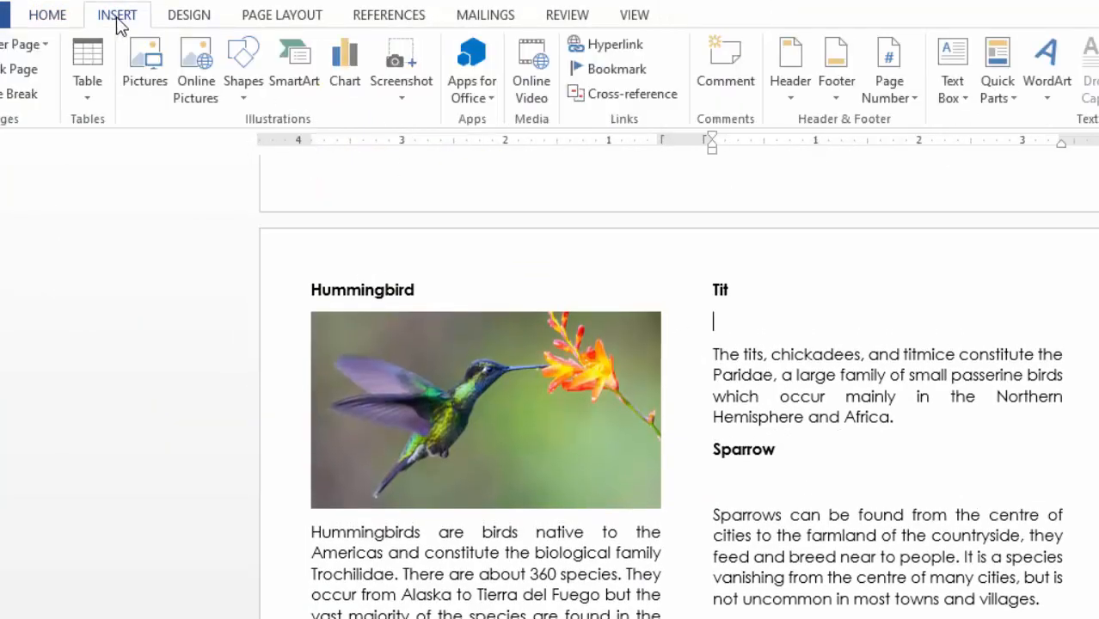
pyautogui.click(160, 81)
pyautogui.click(211, 282)
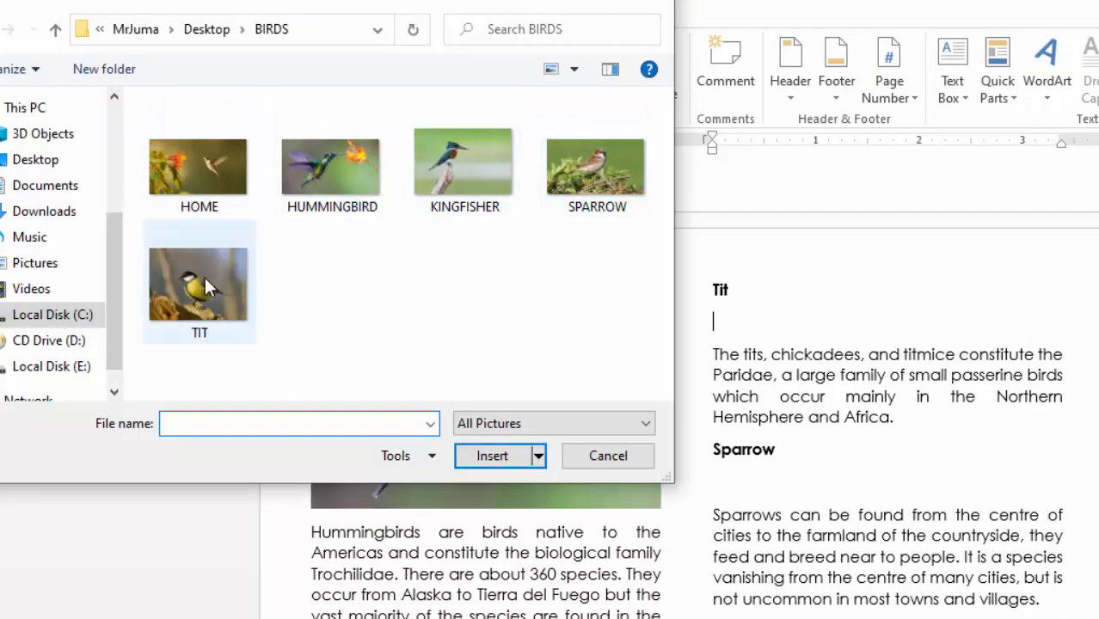
pyautogui.click(478, 459)
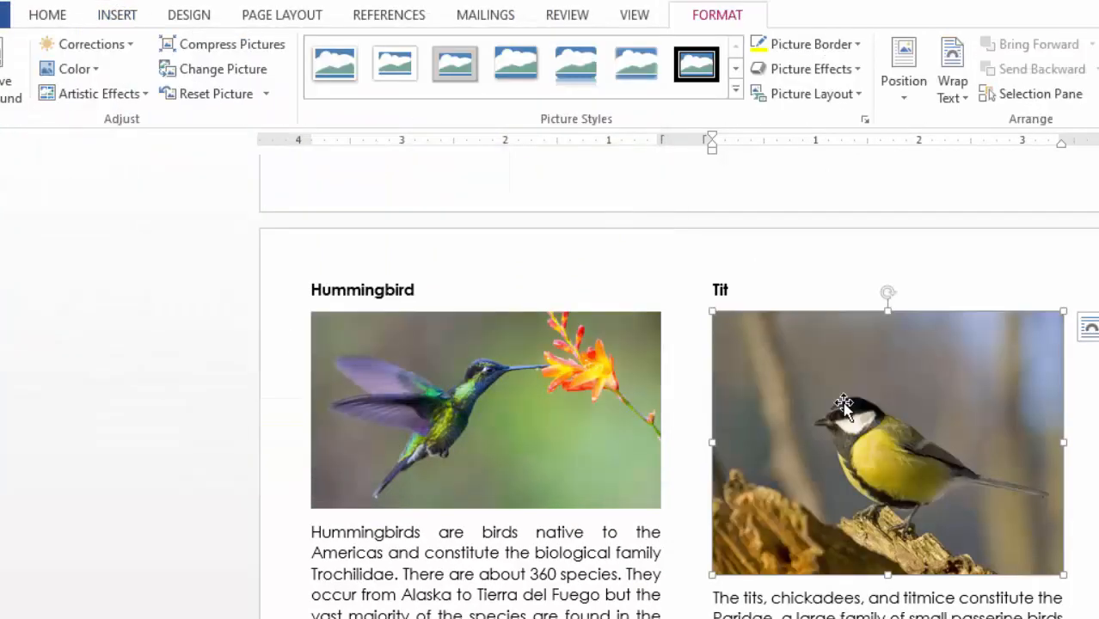
# Insert the SPARROW picture from the BIRDS folder on the empty line below the Sparrow heading
pyautogui.scroll(-5, 830, 398)
pyautogui.click(722, 418)
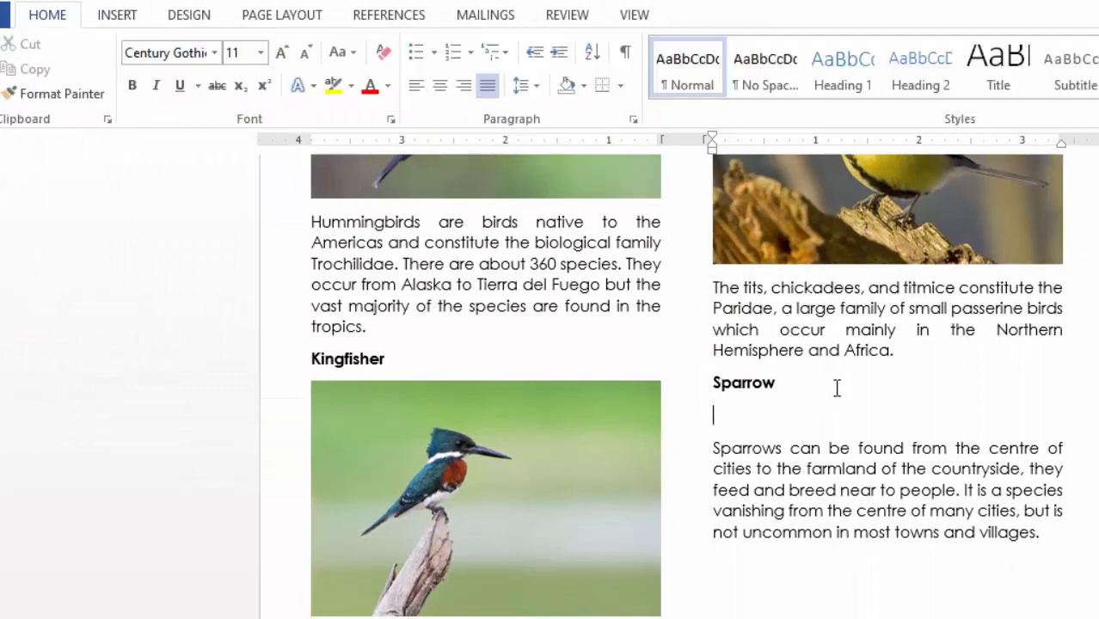
pyautogui.click(114, 21)
pyautogui.click(144, 82)
pyautogui.click(602, 172)
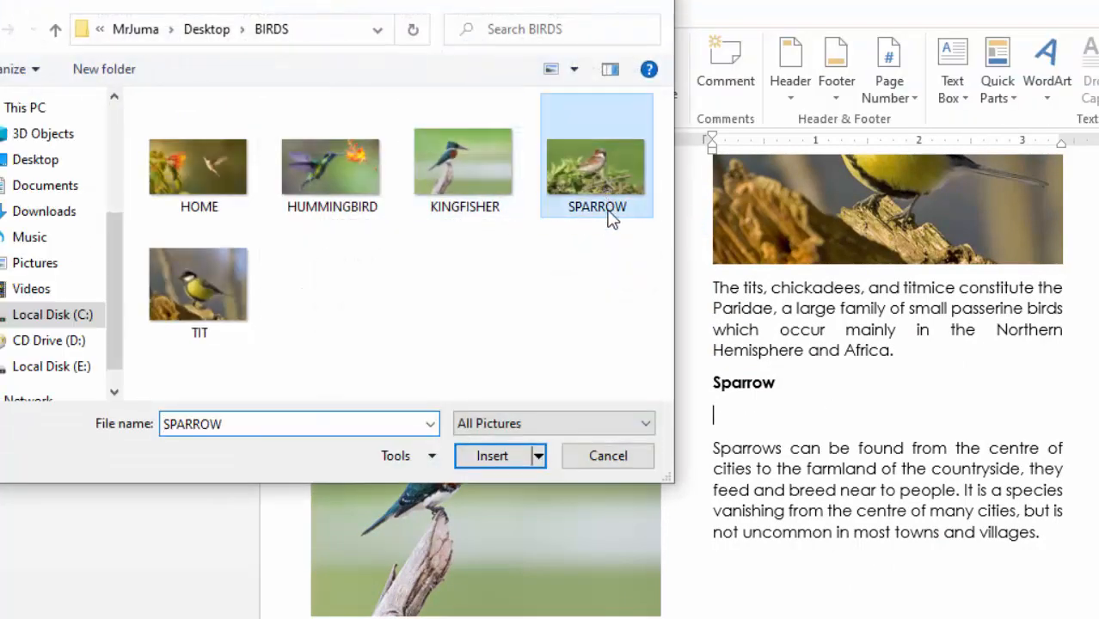
pyautogui.click(477, 456)
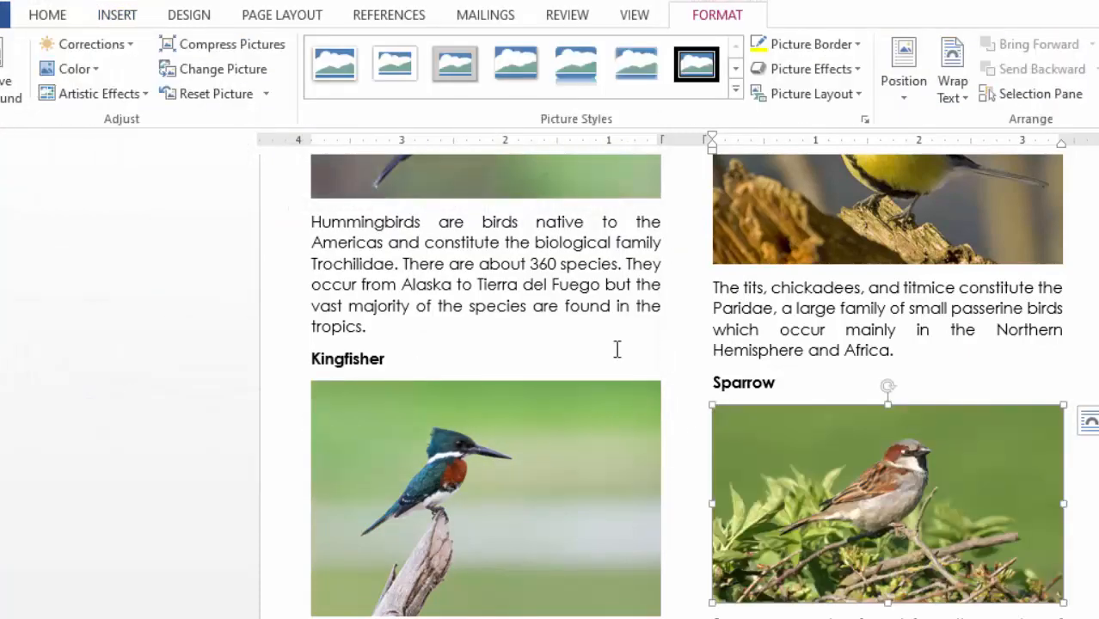
pyautogui.scroll(-3, 572, 386)
pyautogui.click(728, 576)
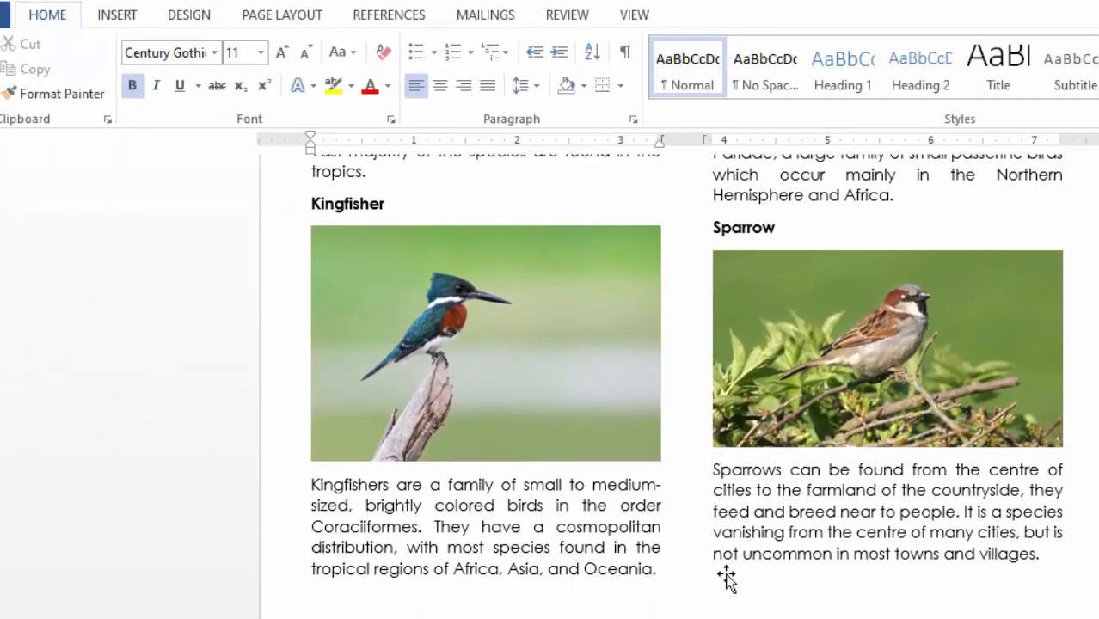
pyautogui.scroll(10, 728, 577)
pyautogui.scroll(-1, 688, 528)
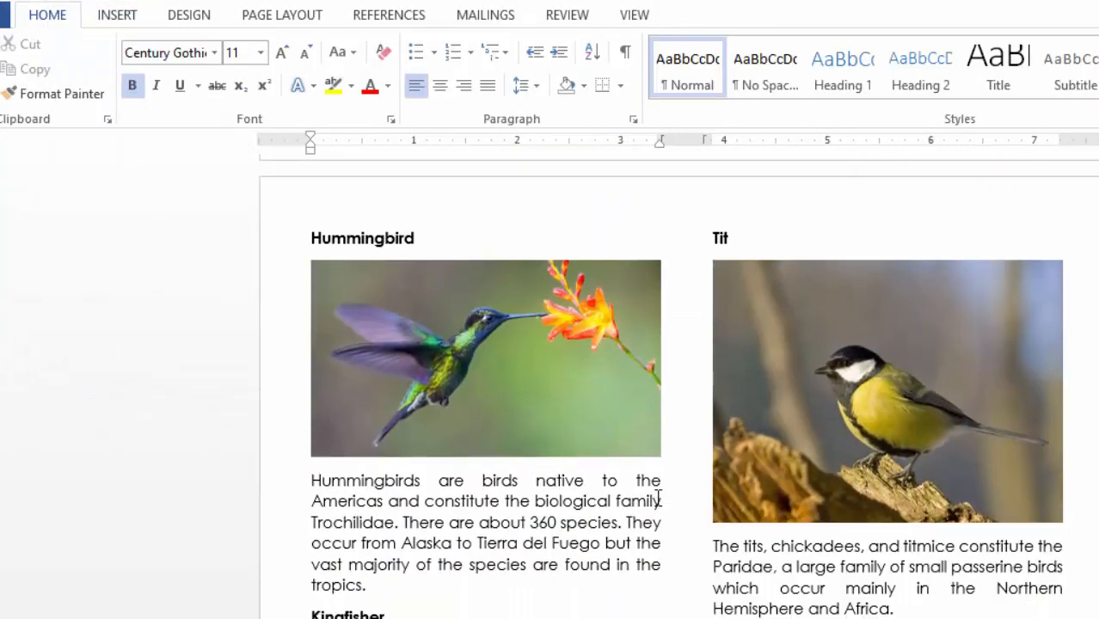
# Compare the sizes of the Hummingbird and Tit pictures at the top of the two columns
pyautogui.scroll(-7, 660, 503)
pyautogui.scroll(5, 662, 502)
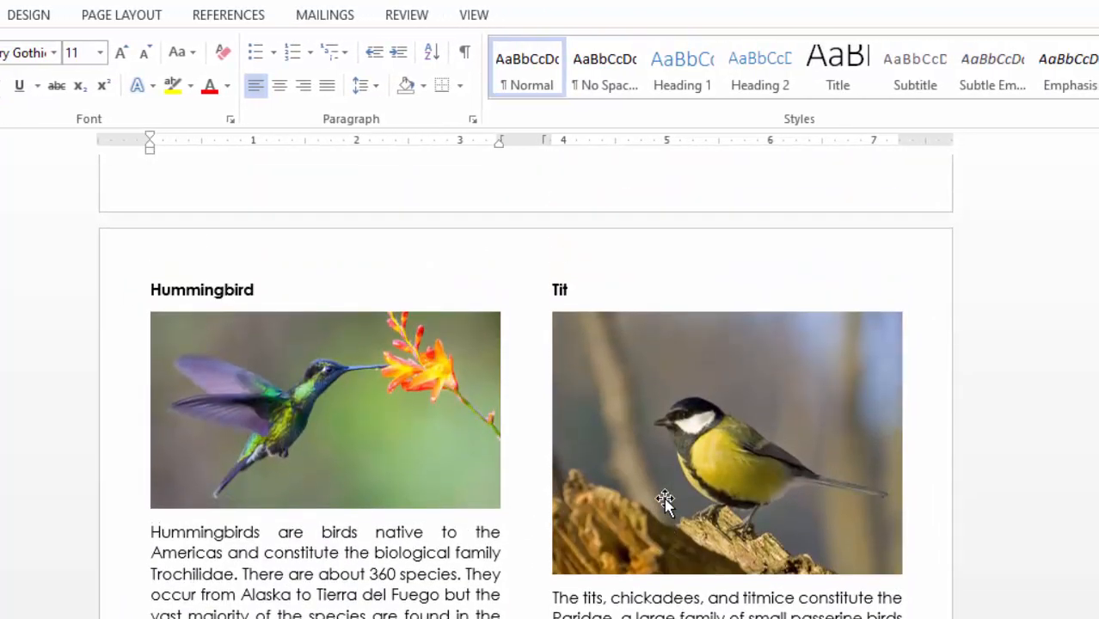
pyautogui.scroll(-2, 664, 498)
pyautogui.scroll(1, 662, 500)
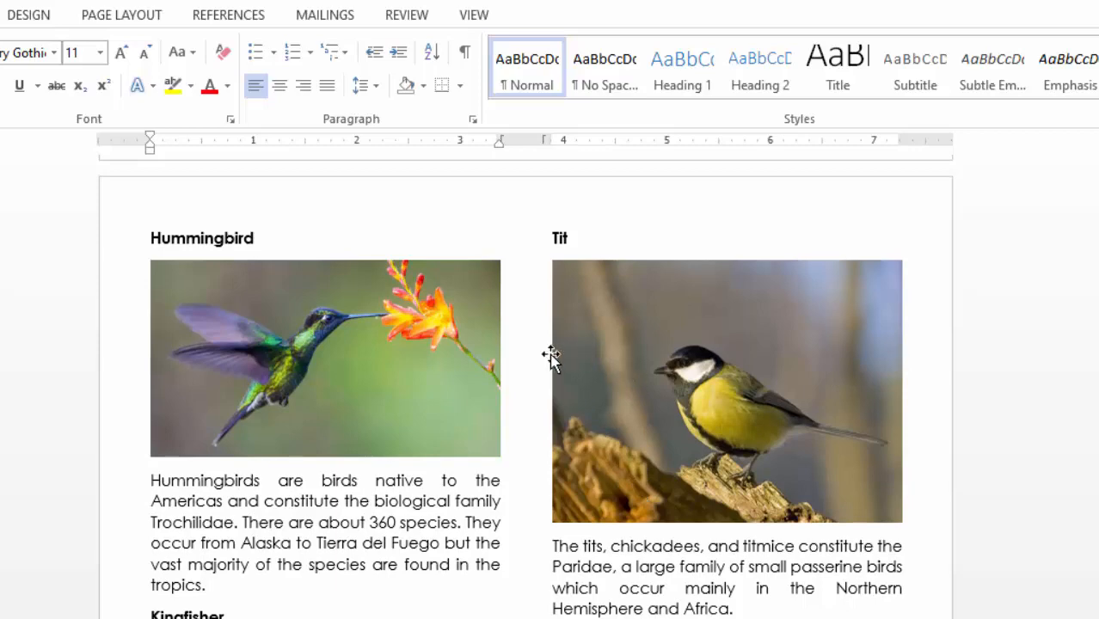
pyautogui.scroll(-4, 488, 442)
pyautogui.scroll(4, 603, 422)
pyautogui.click(643, 314)
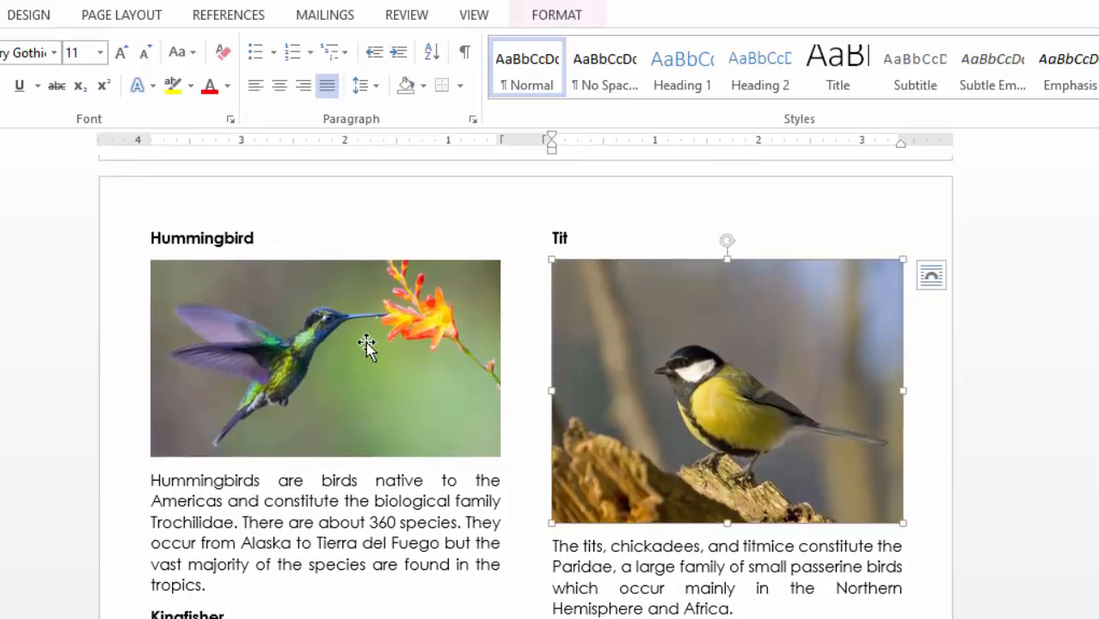
pyautogui.click(299, 348)
pyautogui.click(613, 349)
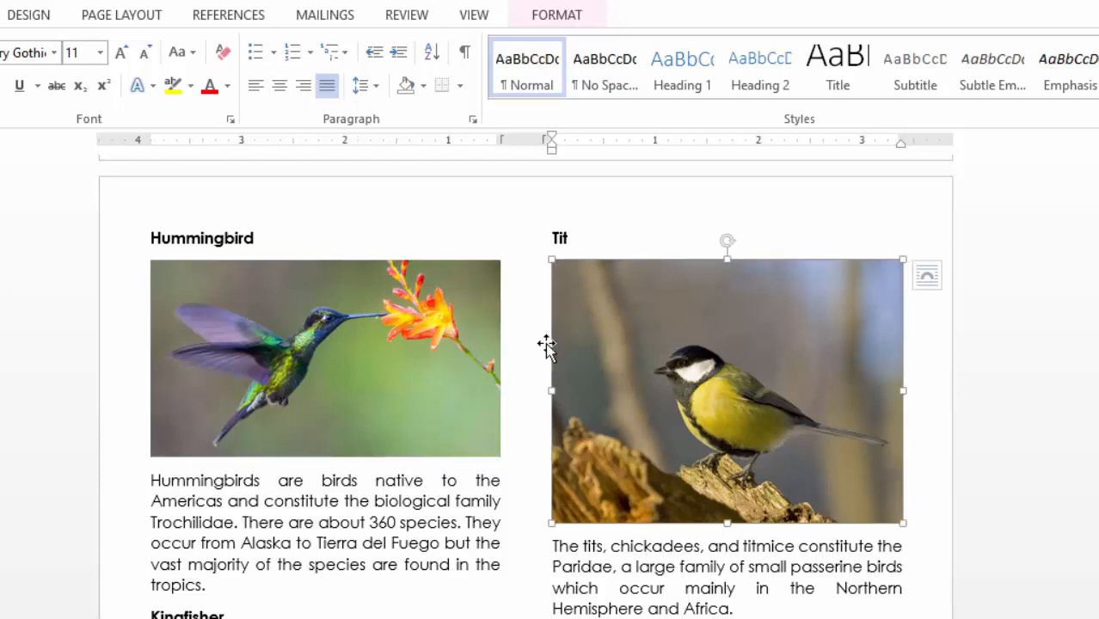
pyautogui.click(324, 368)
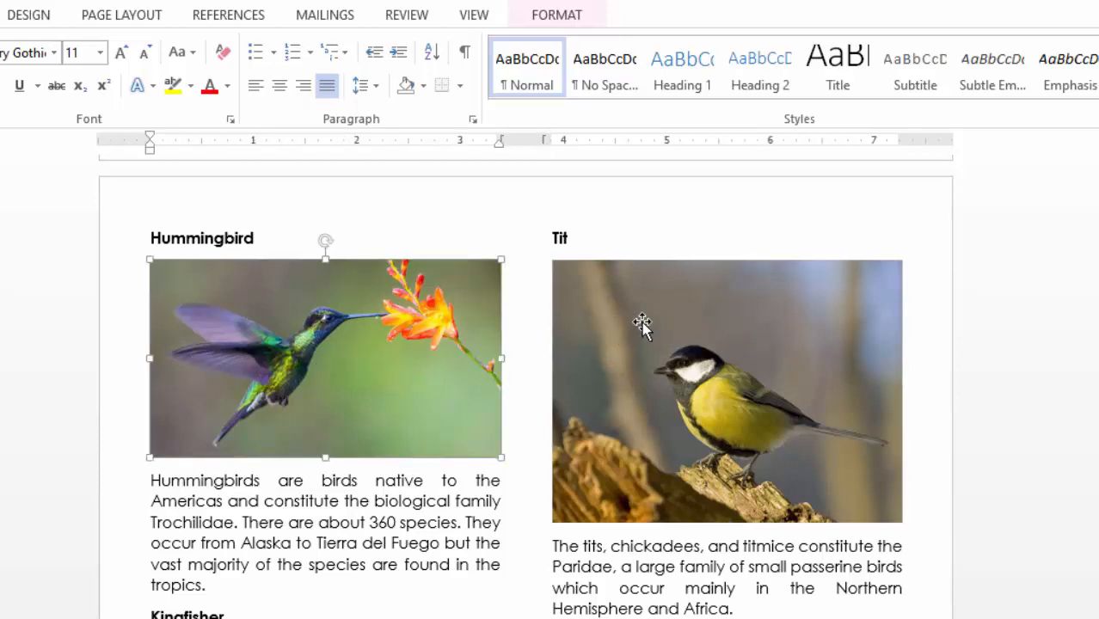
# Crop the Tit picture from its top and bottom edges to about 1.88" high
pyautogui.click(675, 340)
pyautogui.click(564, 15)
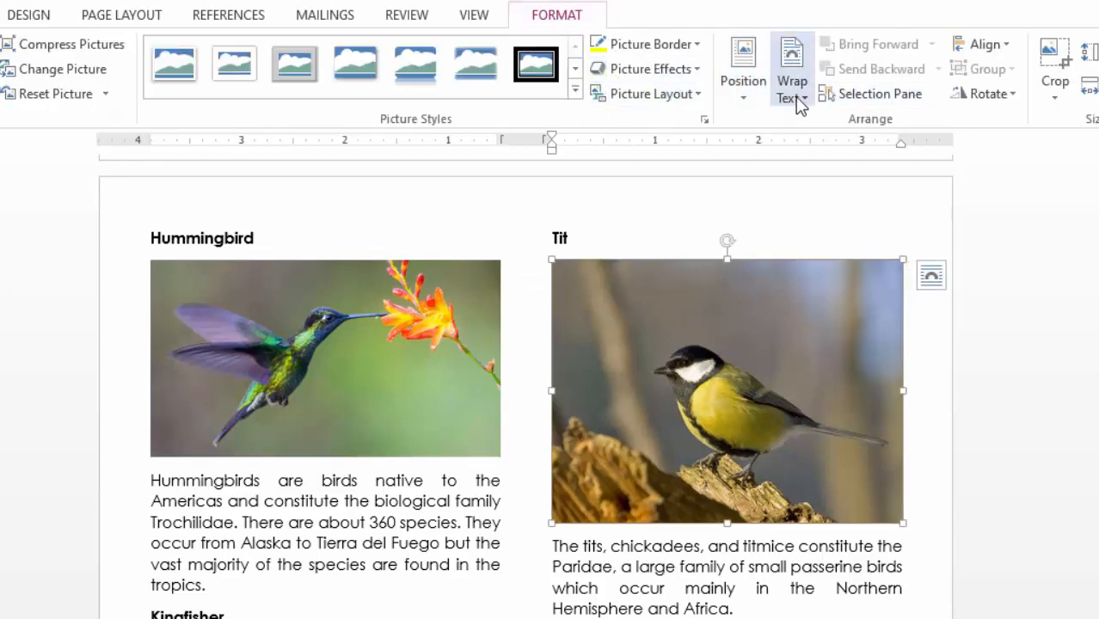
pyautogui.click(1056, 86)
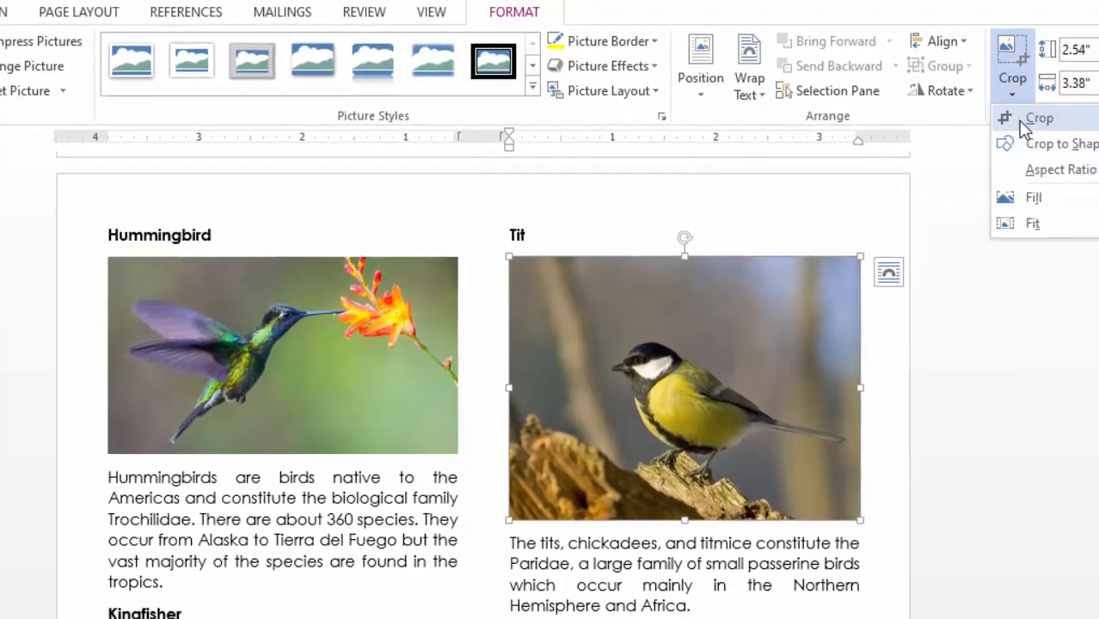
pyautogui.click(1028, 121)
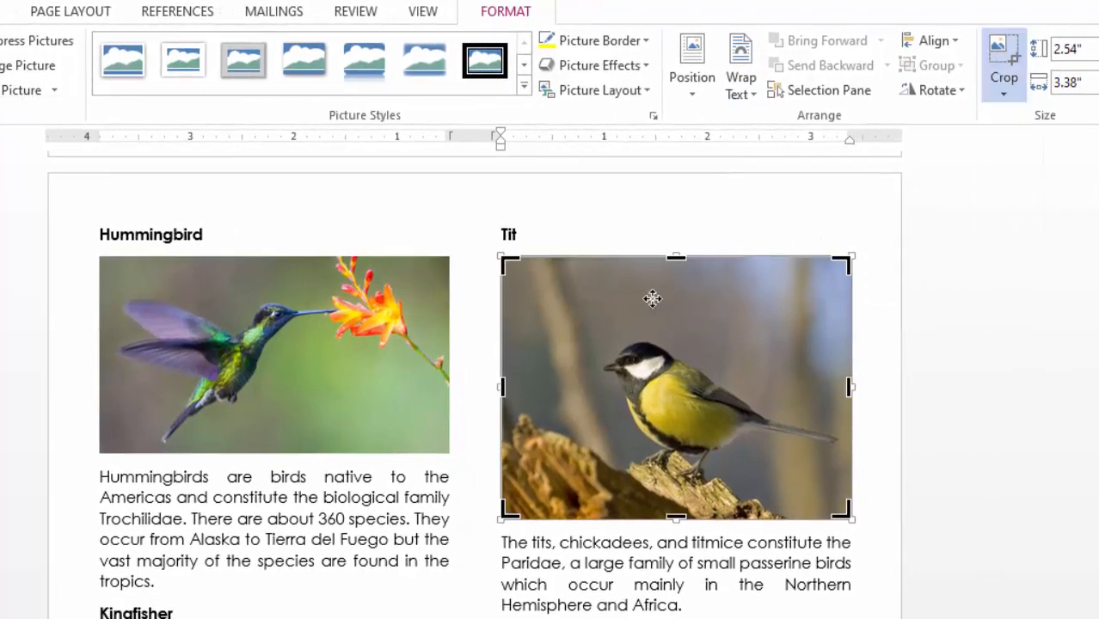
pyautogui.moveTo(676, 255); pyautogui.dragTo(688, 330)
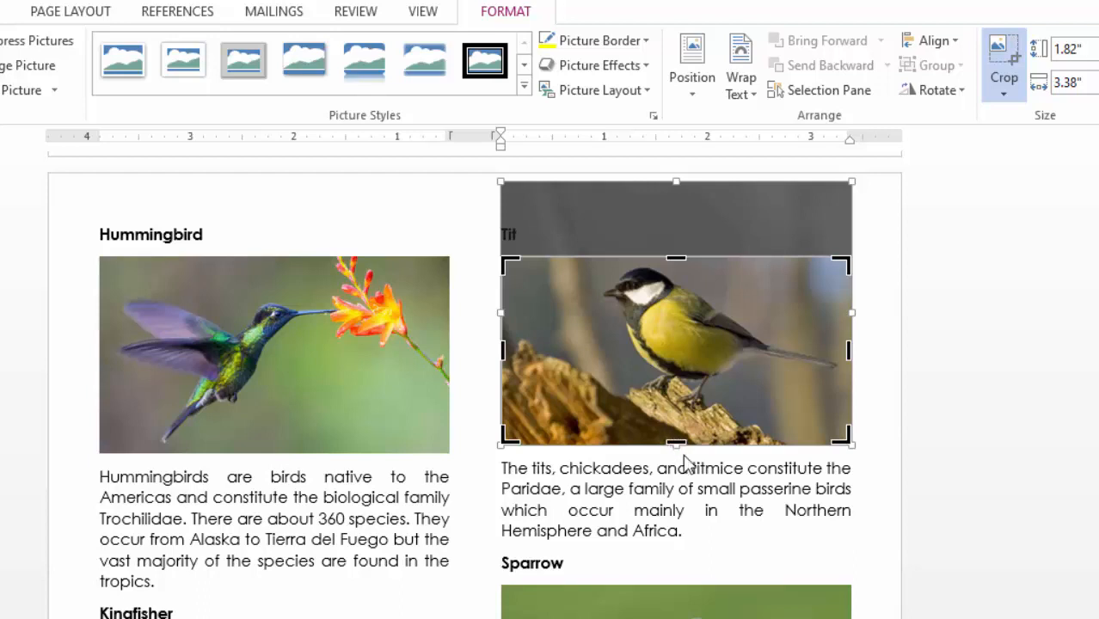
pyautogui.moveTo(677, 444)
pyautogui.mouseDown()
pyautogui.moveTo(682, 451)
pyautogui.moveTo(676, 433)
pyautogui.mouseUp()
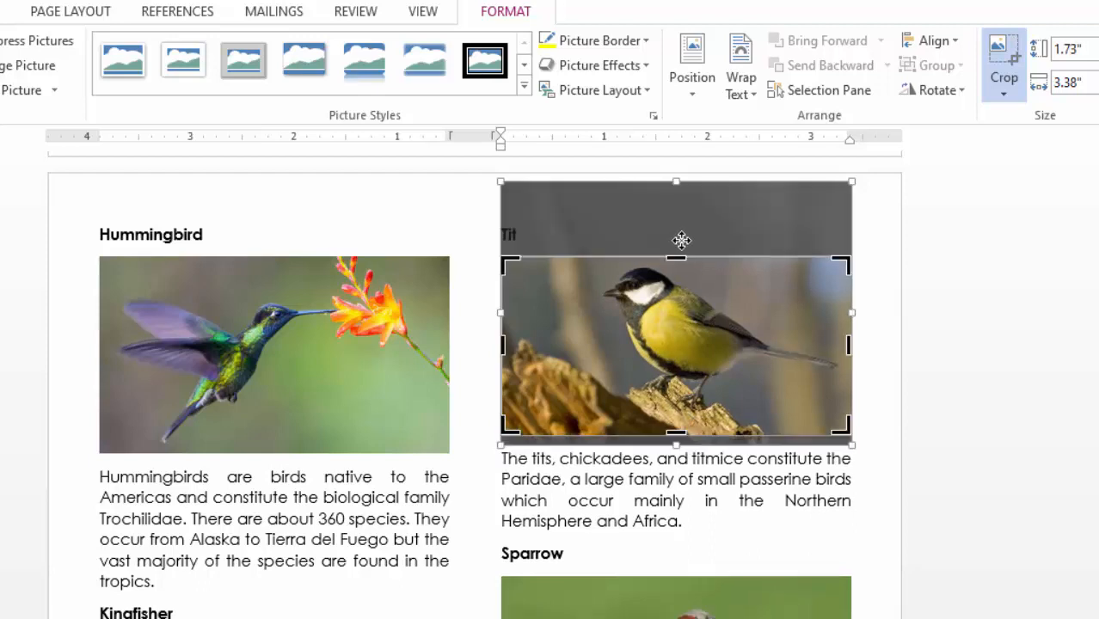
pyautogui.moveTo(676, 256); pyautogui.dragTo(680, 255)
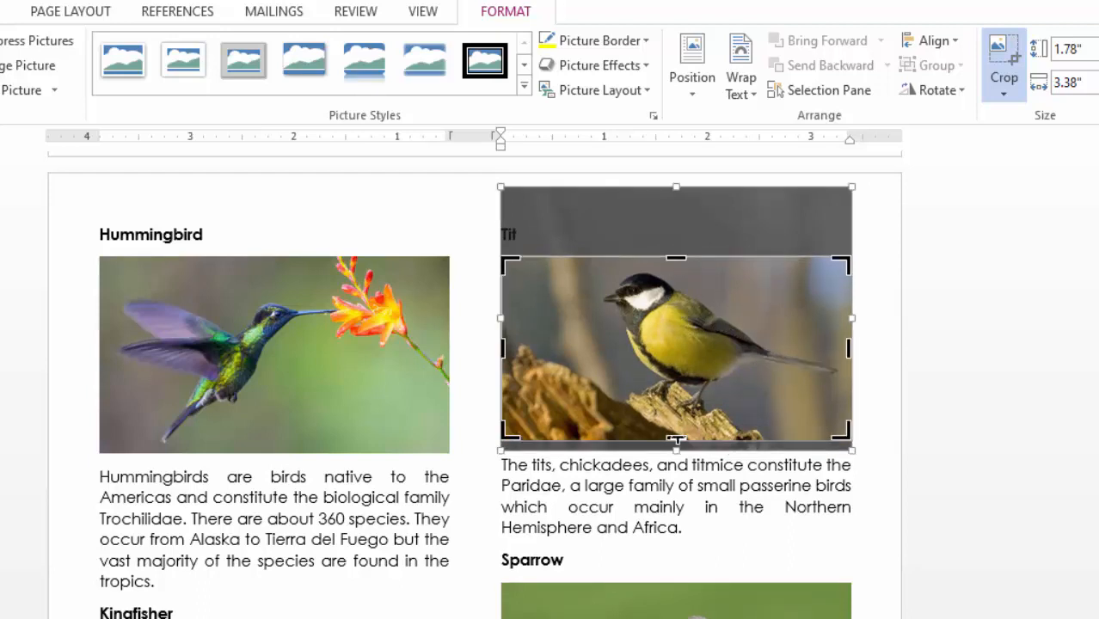
pyautogui.moveTo(676, 438); pyautogui.dragTo(679, 448)
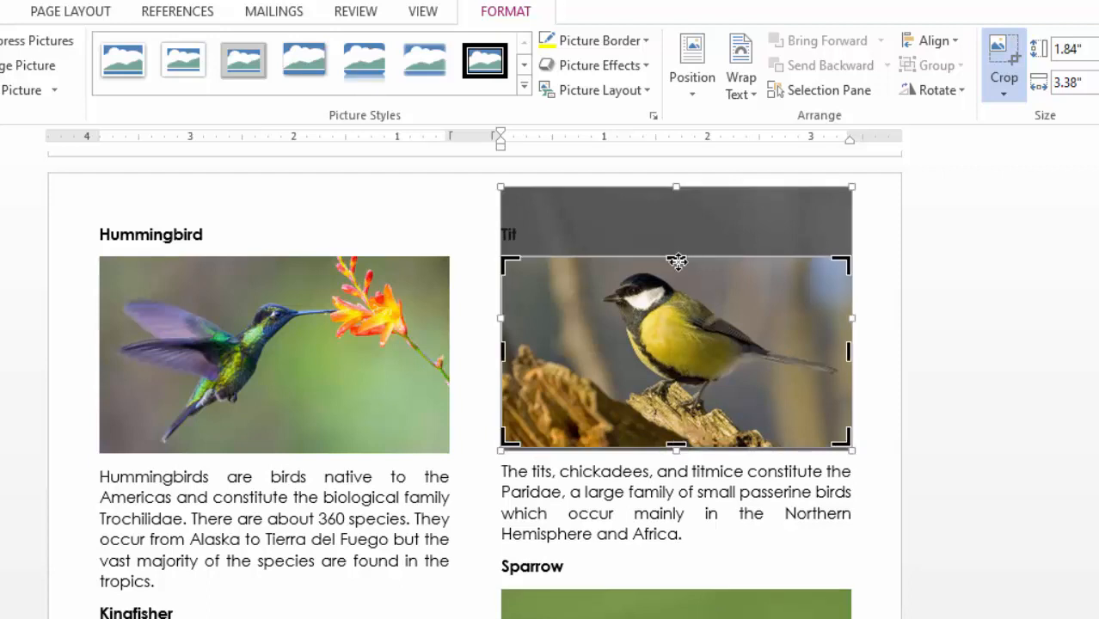
pyautogui.moveTo(676, 256); pyautogui.dragTo(675, 255)
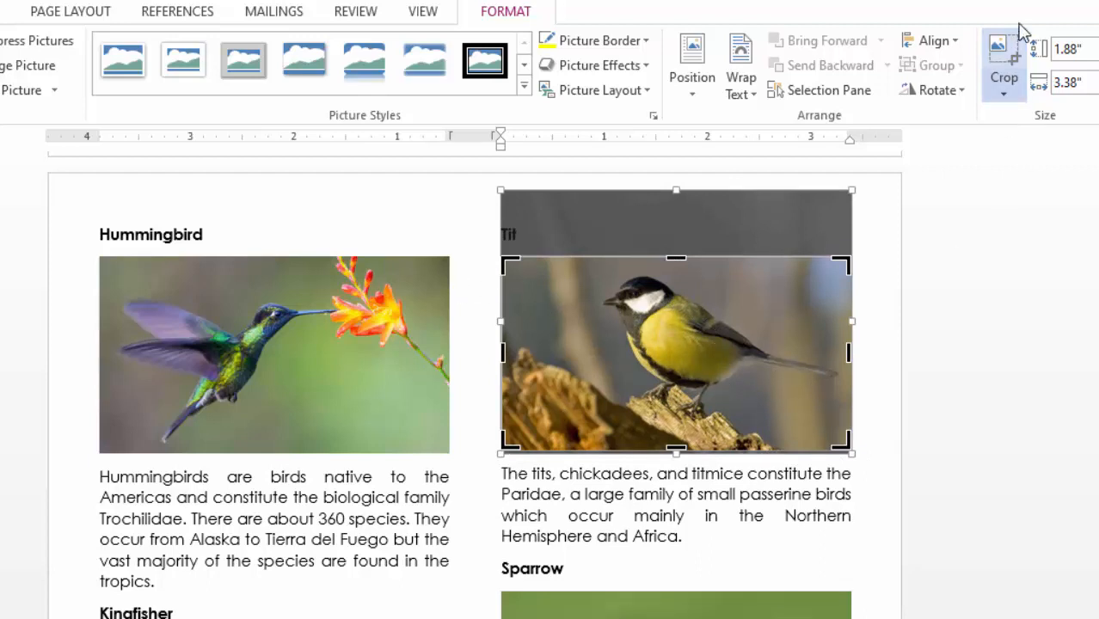
pyautogui.click(1005, 54)
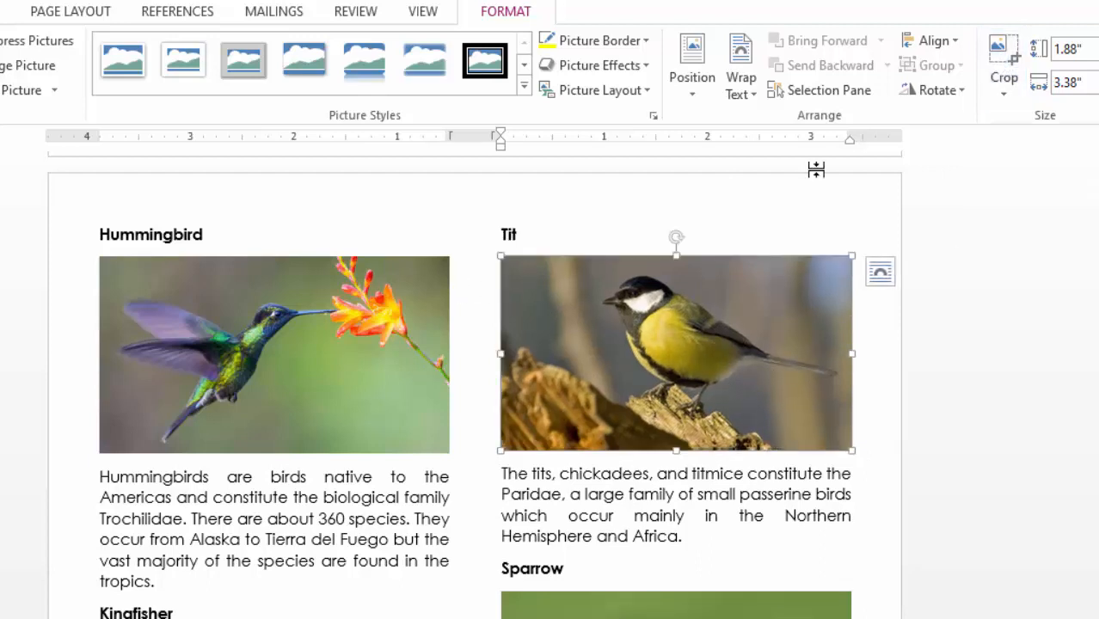
pyautogui.click(392, 519)
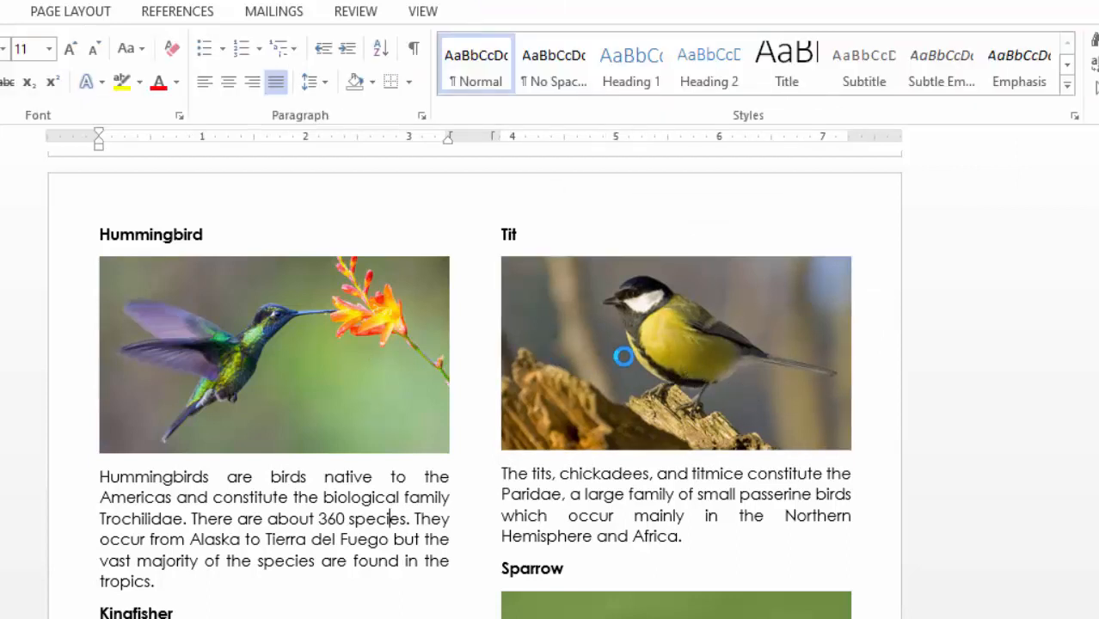
# Crop the bottom edge of the Hummingbird picture to a height of about 1.82"
pyautogui.click(299, 352)
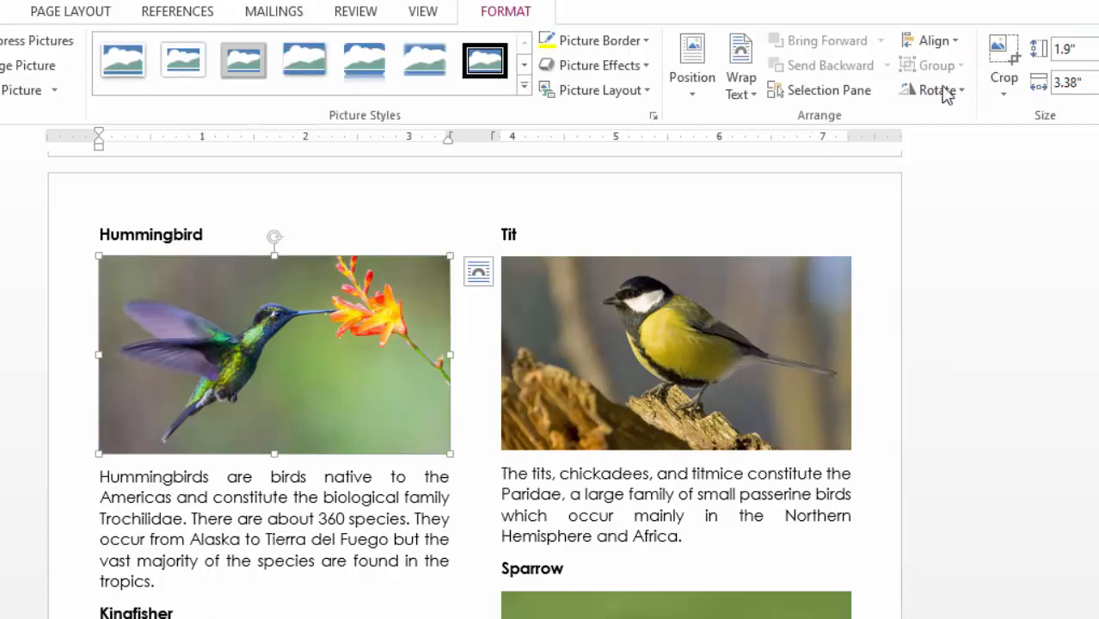
pyautogui.click(1017, 96)
pyautogui.click(1029, 118)
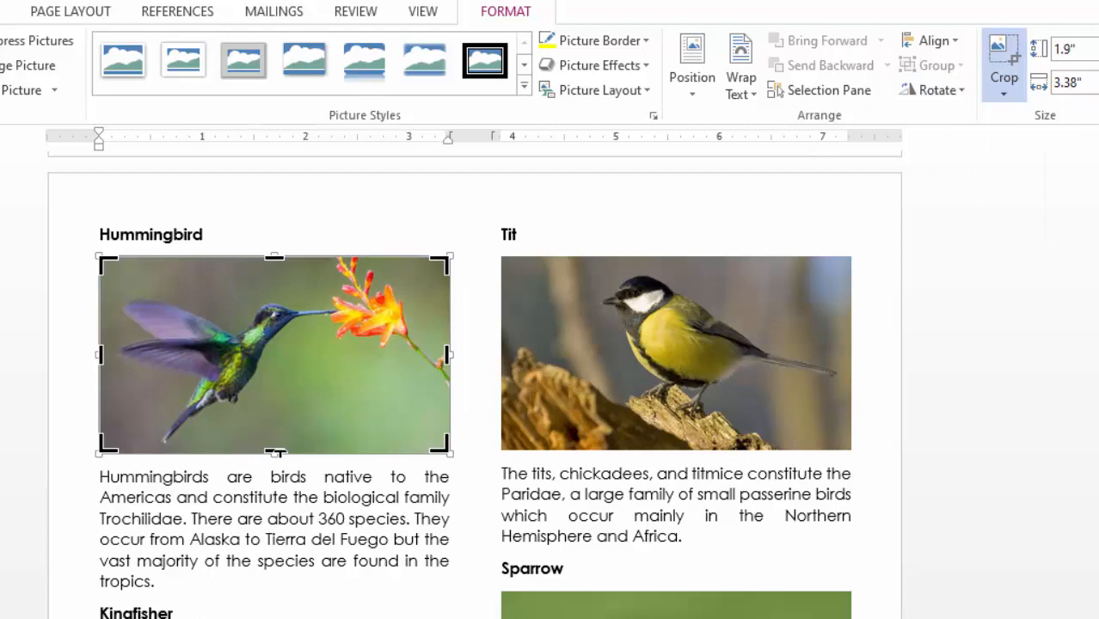
pyautogui.moveTo(273, 451); pyautogui.dragTo(287, 446)
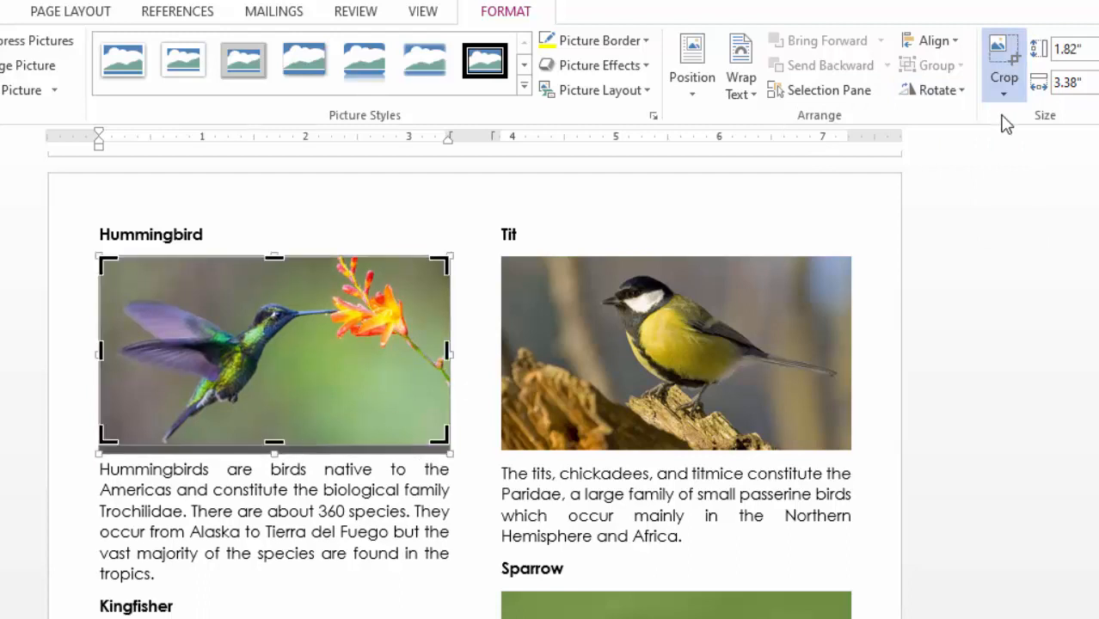
pyautogui.click(1002, 49)
pyautogui.click(578, 535)
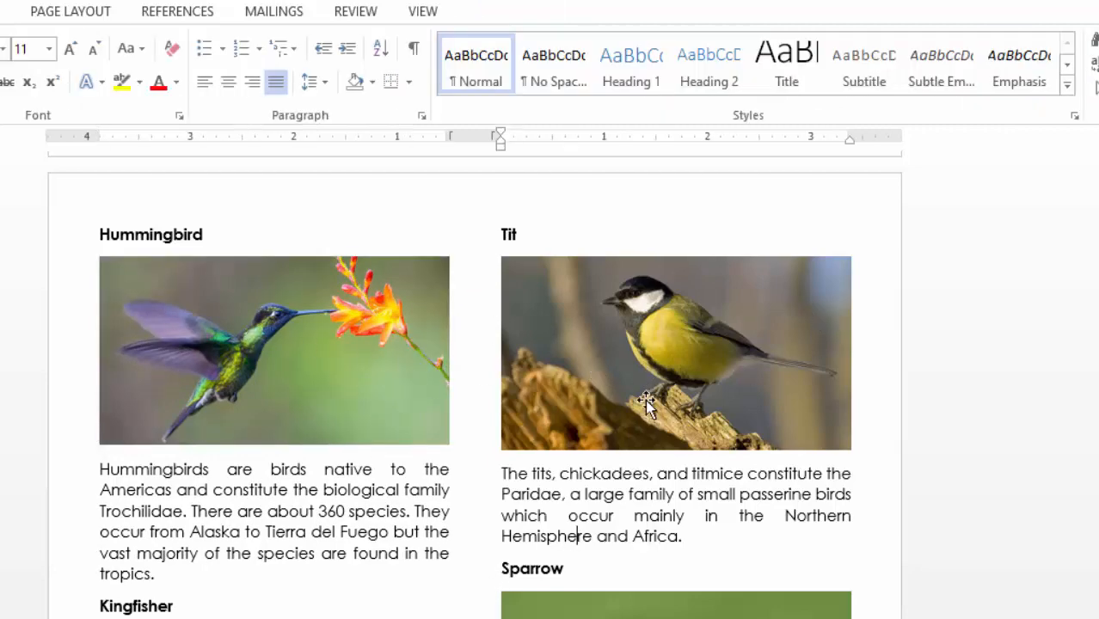
# Crop the bottom edge of the Sparrow picture to a height of about 1.67"
pyautogui.scroll(-4, 646, 395)
pyautogui.scroll(3, 652, 395)
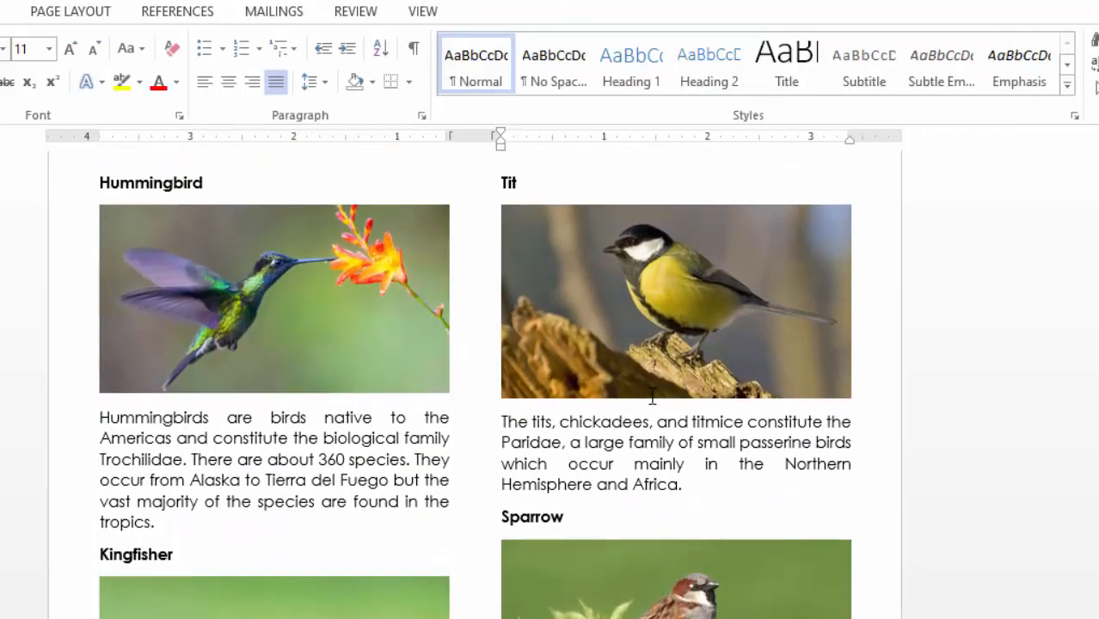
pyautogui.scroll(-2, 651, 395)
pyautogui.scroll(2, 652, 396)
pyautogui.click(592, 266)
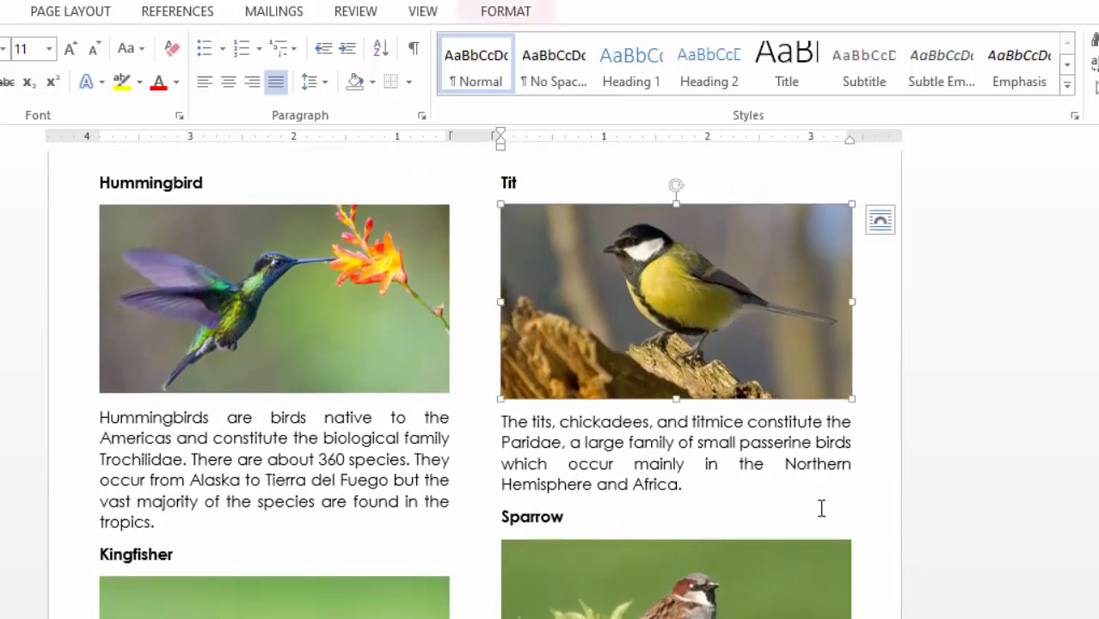
pyautogui.scroll(-3, 822, 510)
pyautogui.click(802, 480)
pyautogui.scroll(2, 802, 480)
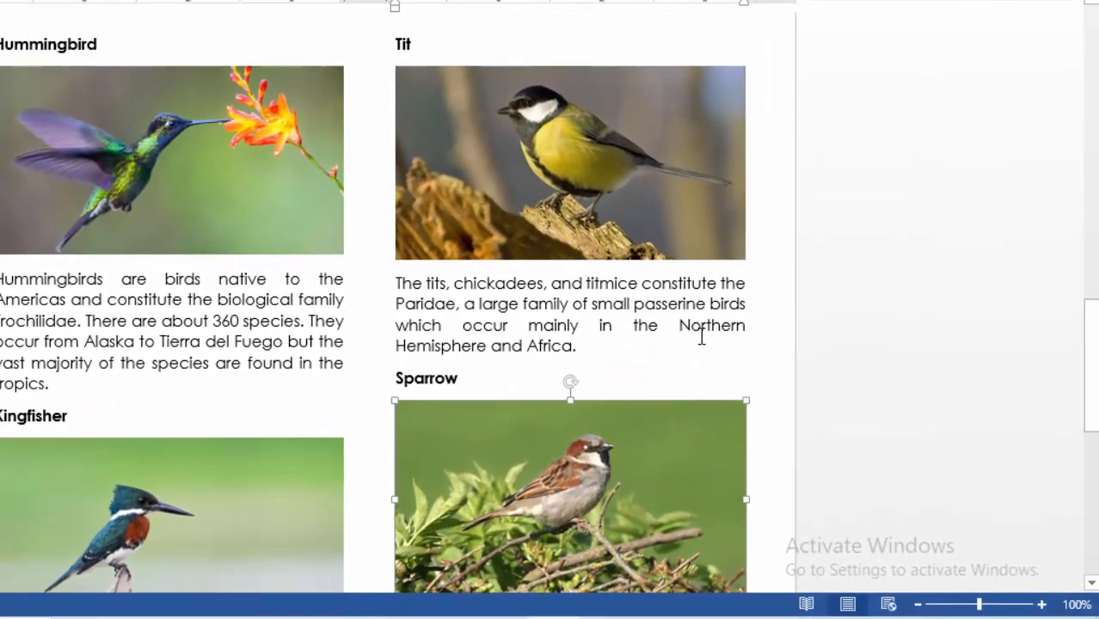
pyautogui.scroll(-1, 740, 383)
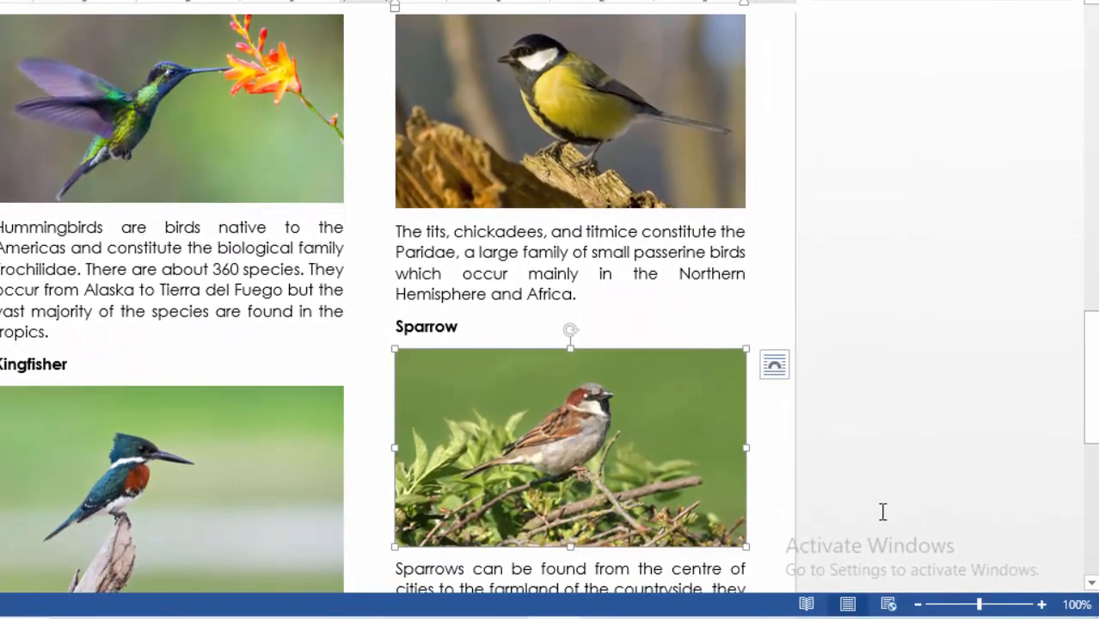
pyautogui.click(917, 605)
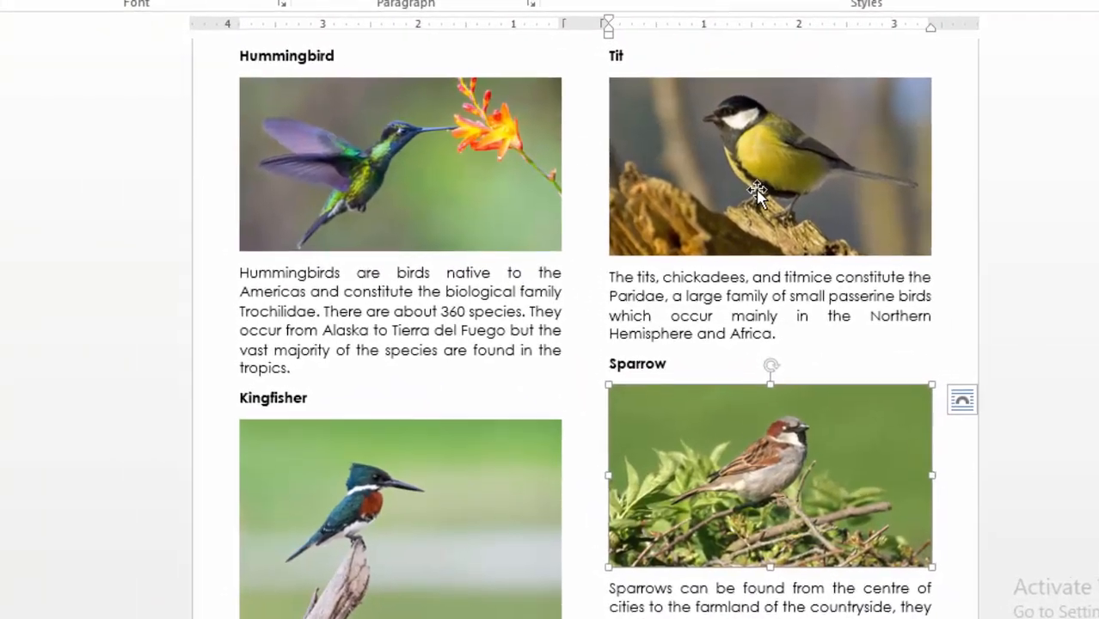
pyautogui.click(757, 194)
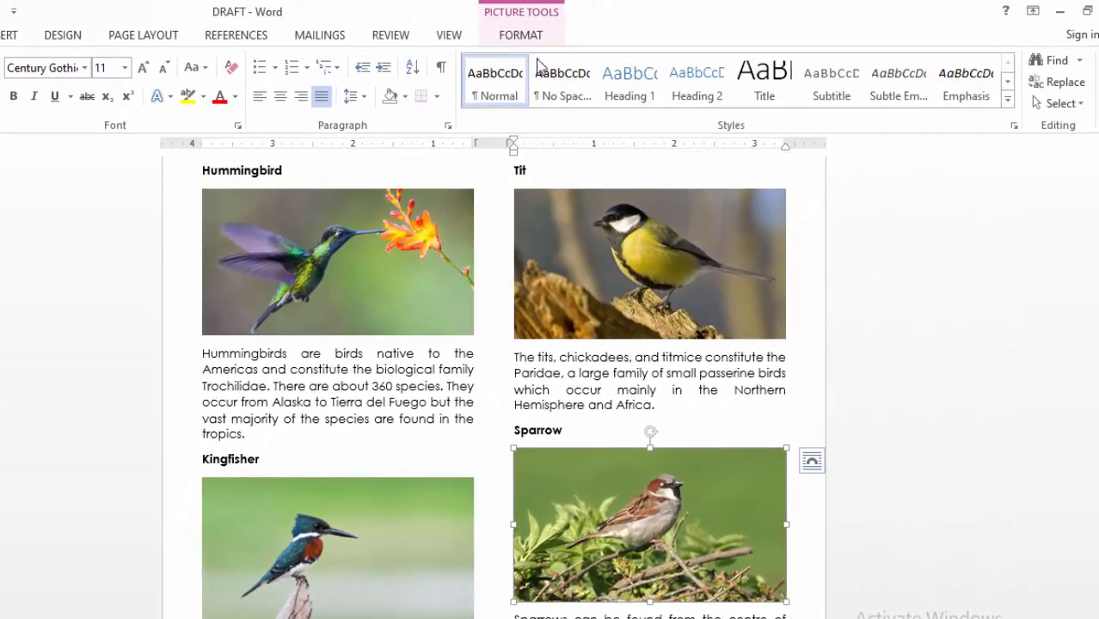
pyautogui.click(538, 35)
pyautogui.click(954, 107)
pyautogui.click(972, 127)
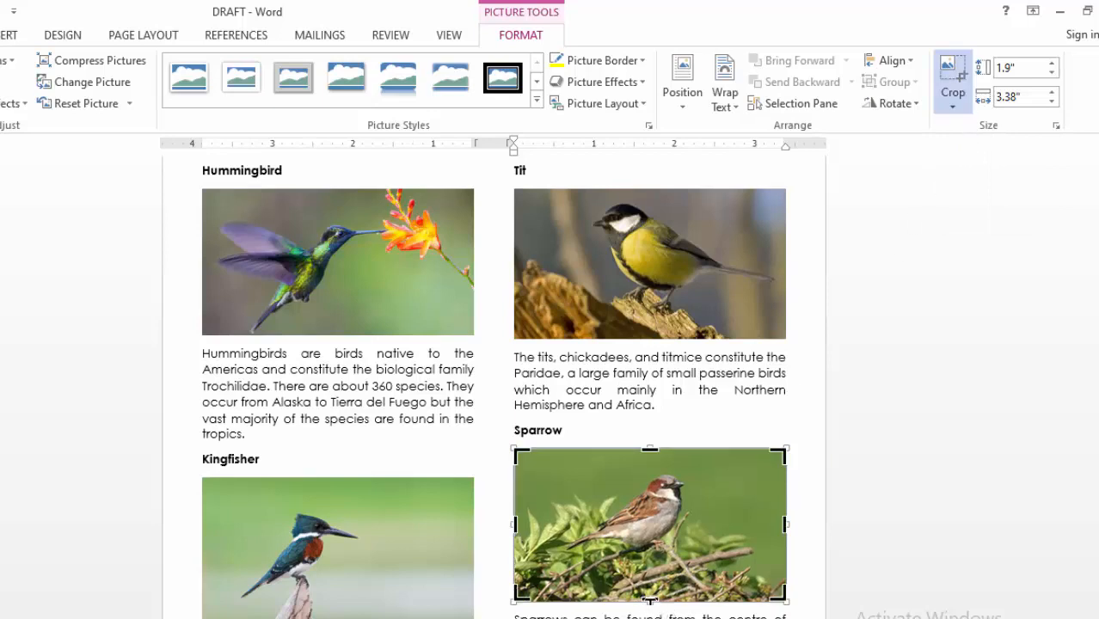
pyautogui.moveTo(651, 594); pyautogui.dragTo(652, 582)
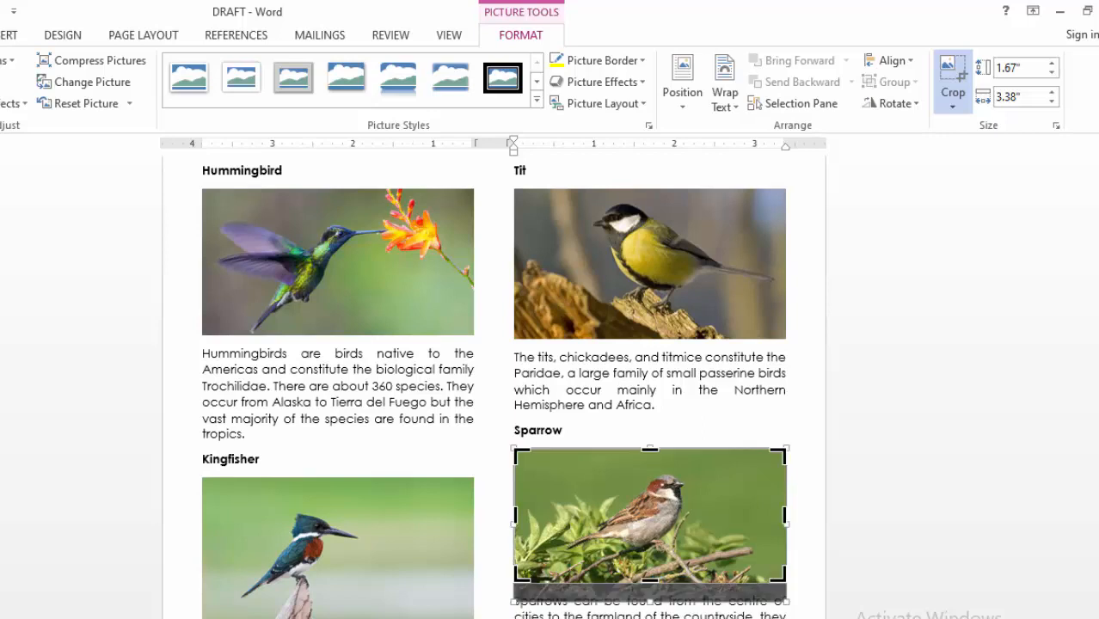
pyautogui.click(952, 71)
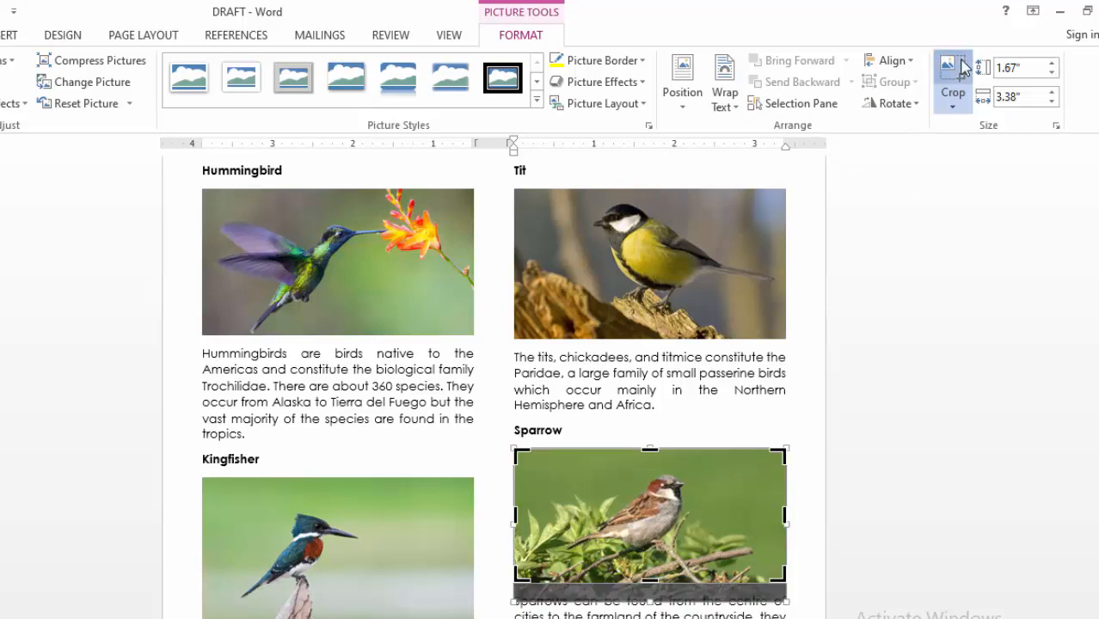
# Crop the bottom edge of the Kingfisher picture to a height of about 1.72"
pyautogui.click(352, 539)
pyautogui.scroll(1, 344, 535)
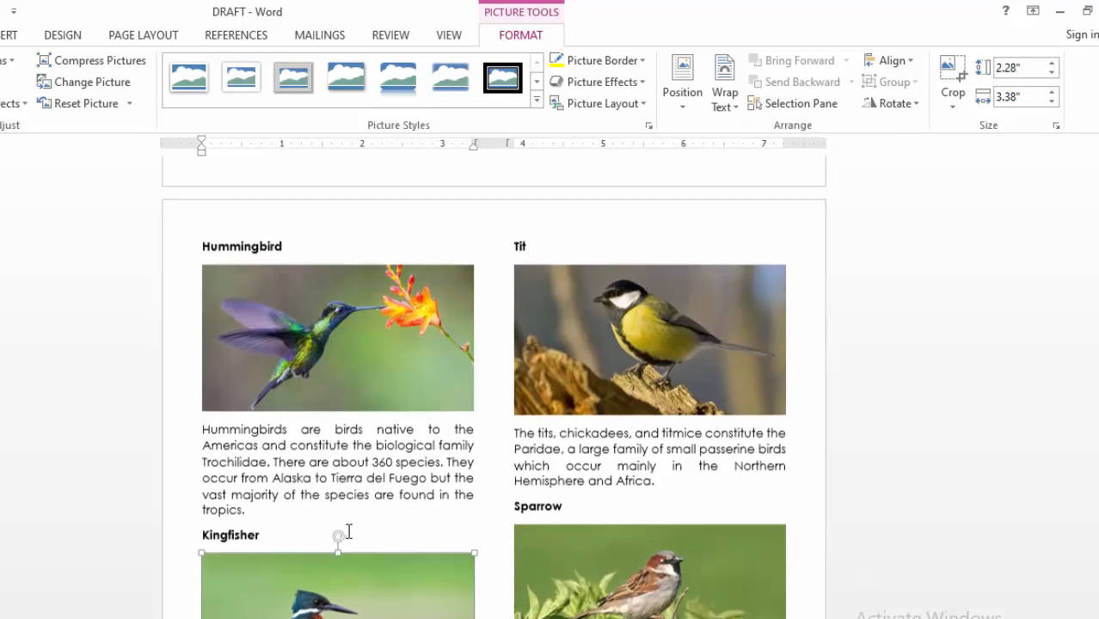
pyautogui.scroll(-3, 339, 531)
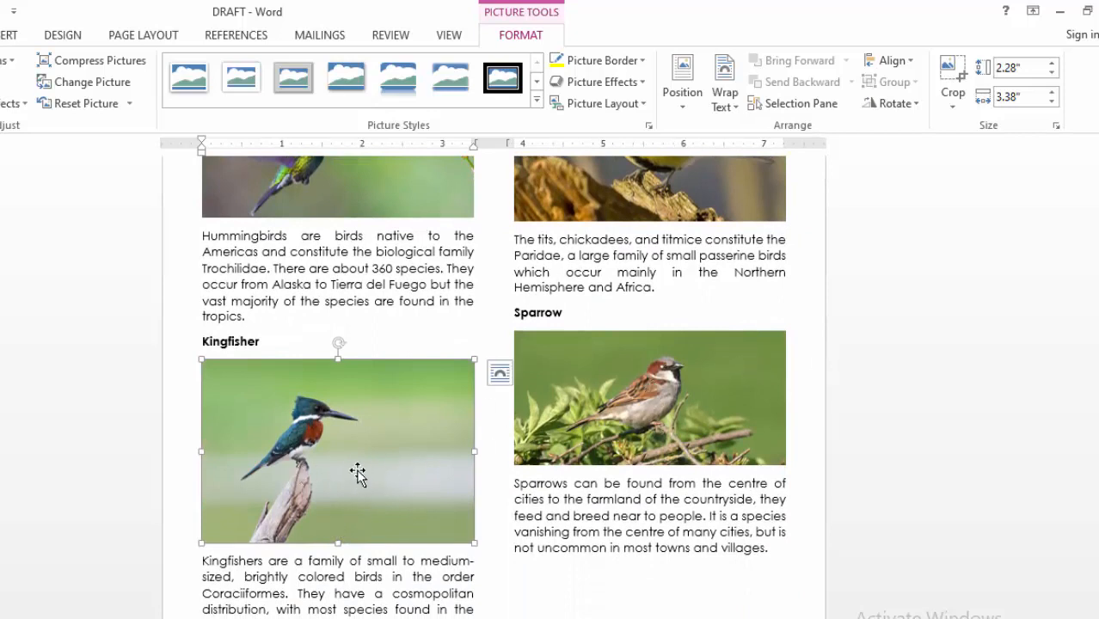
pyautogui.click(953, 99)
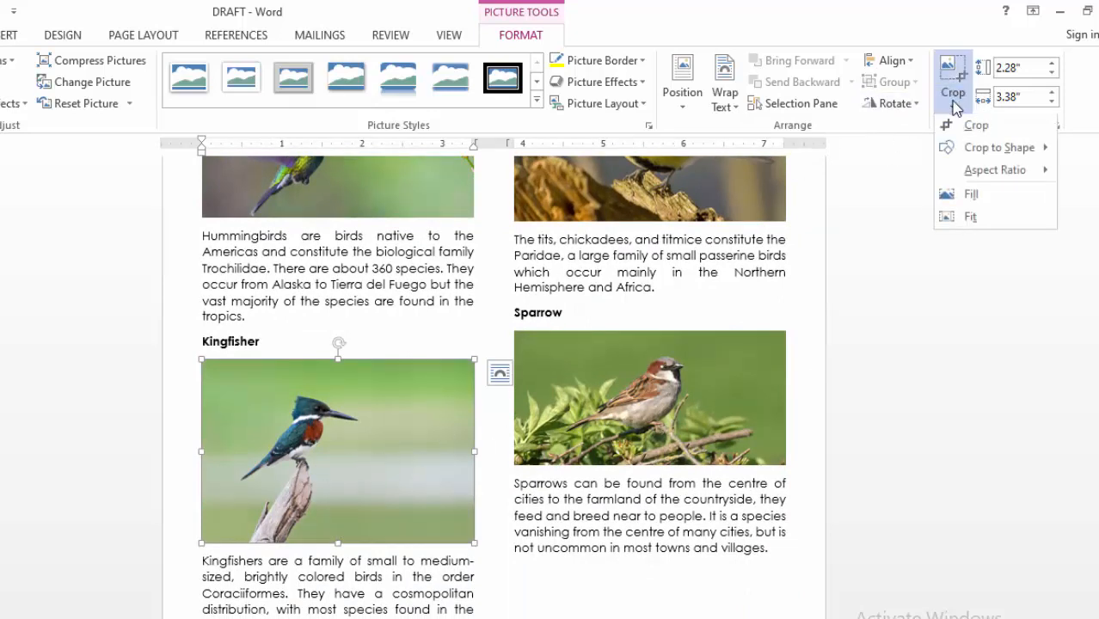
pyautogui.click(972, 136)
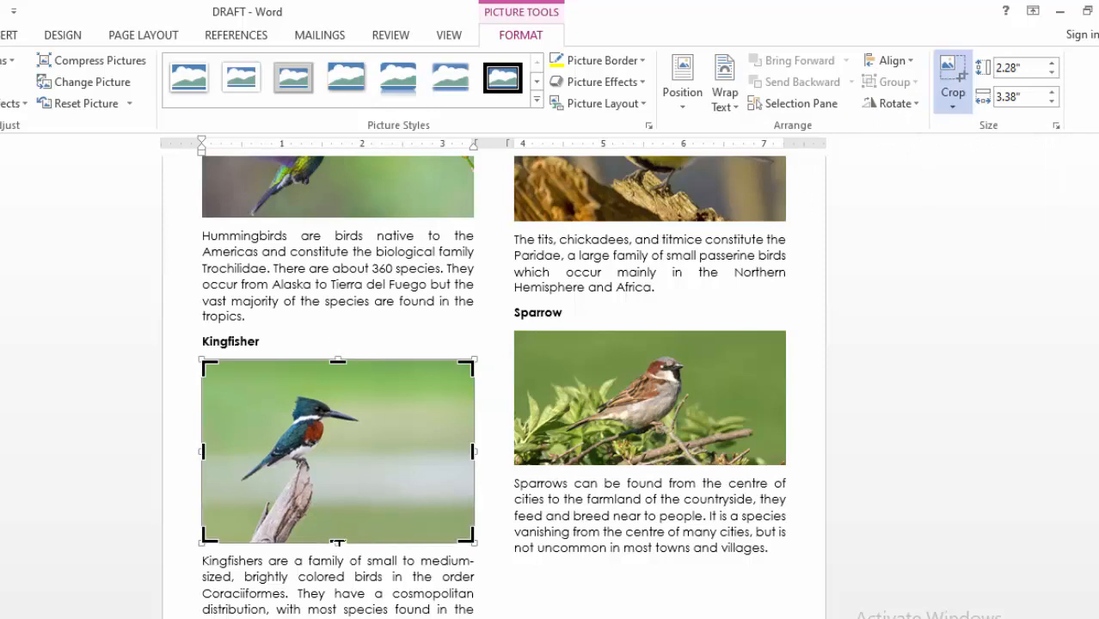
pyautogui.moveTo(338, 542); pyautogui.dragTo(349, 498)
pyautogui.click(958, 67)
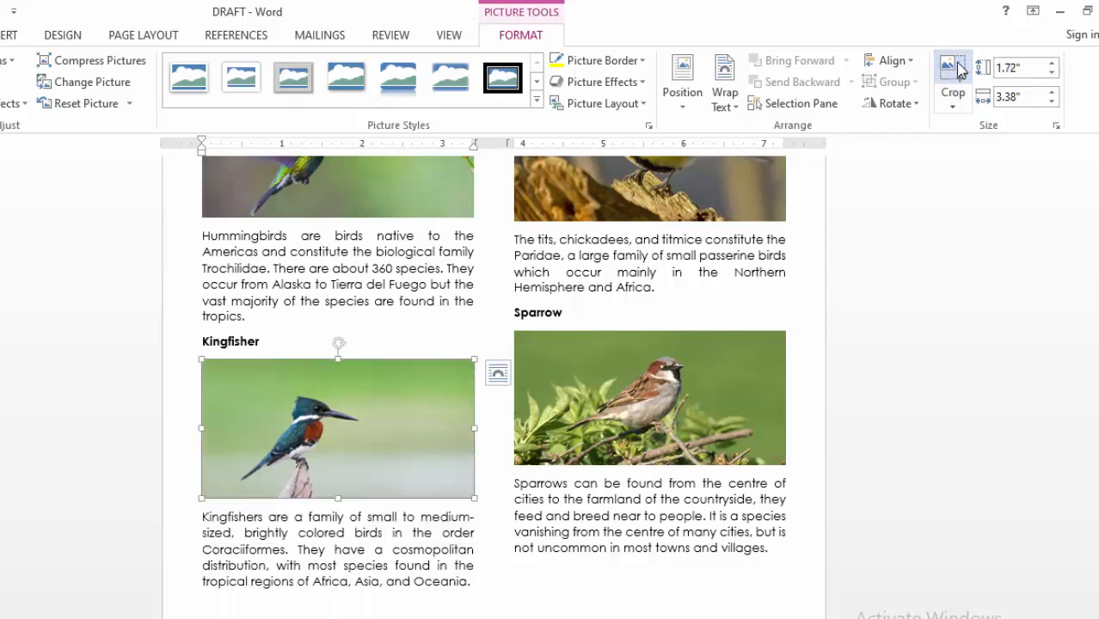
pyautogui.click(645, 518)
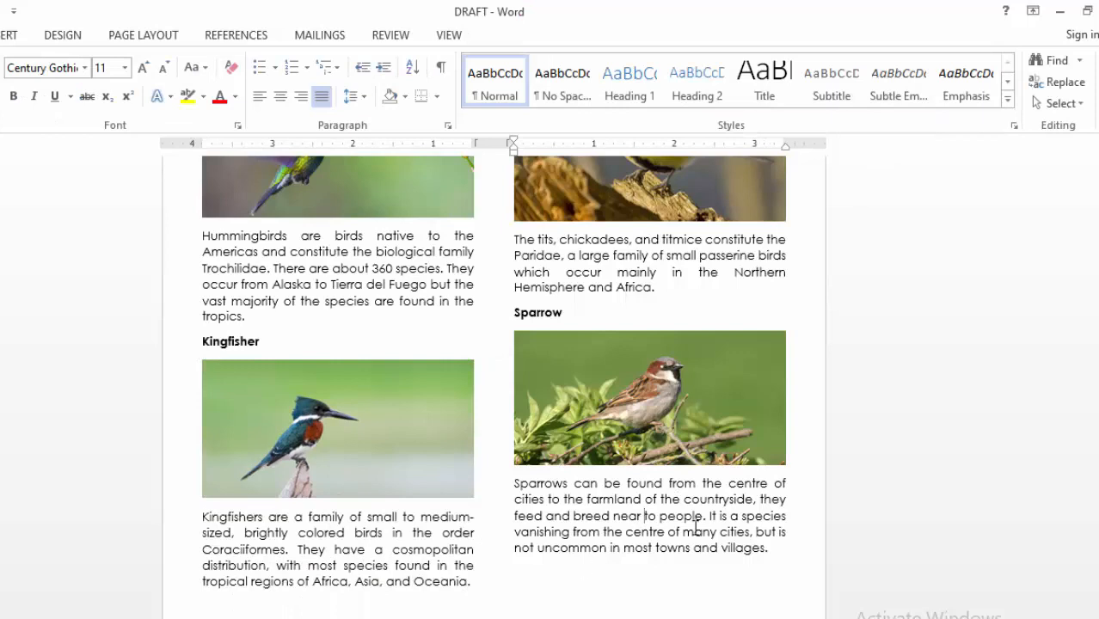
pyautogui.scroll(3, 725, 490)
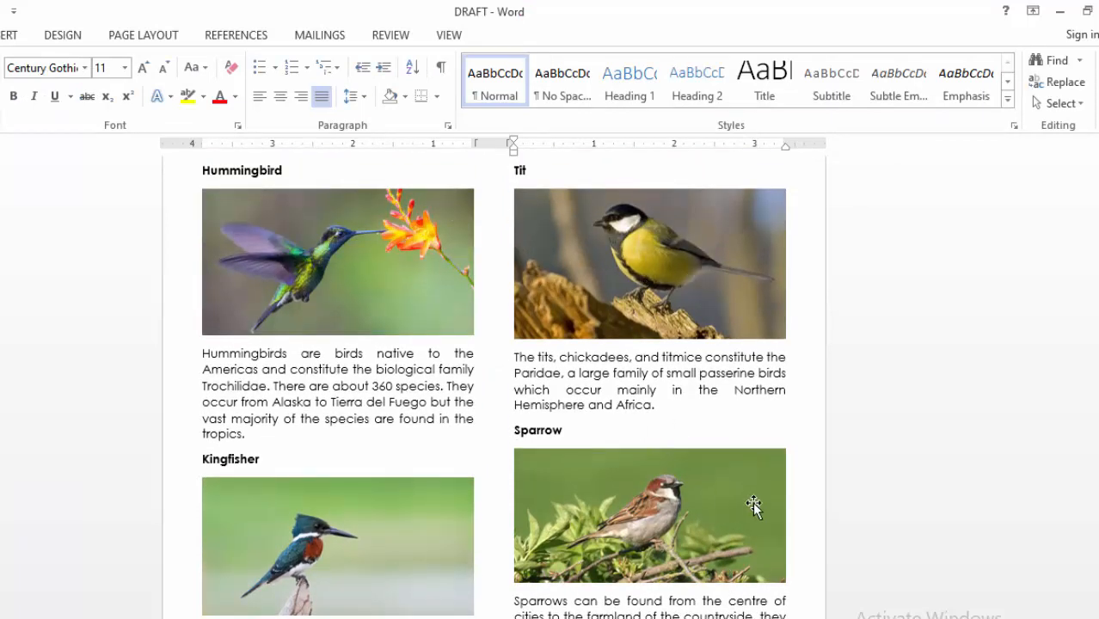
# Review the cropped pictures and text of the four bird sections for even alignment across the two columns
pyautogui.scroll(-2, 721, 525)
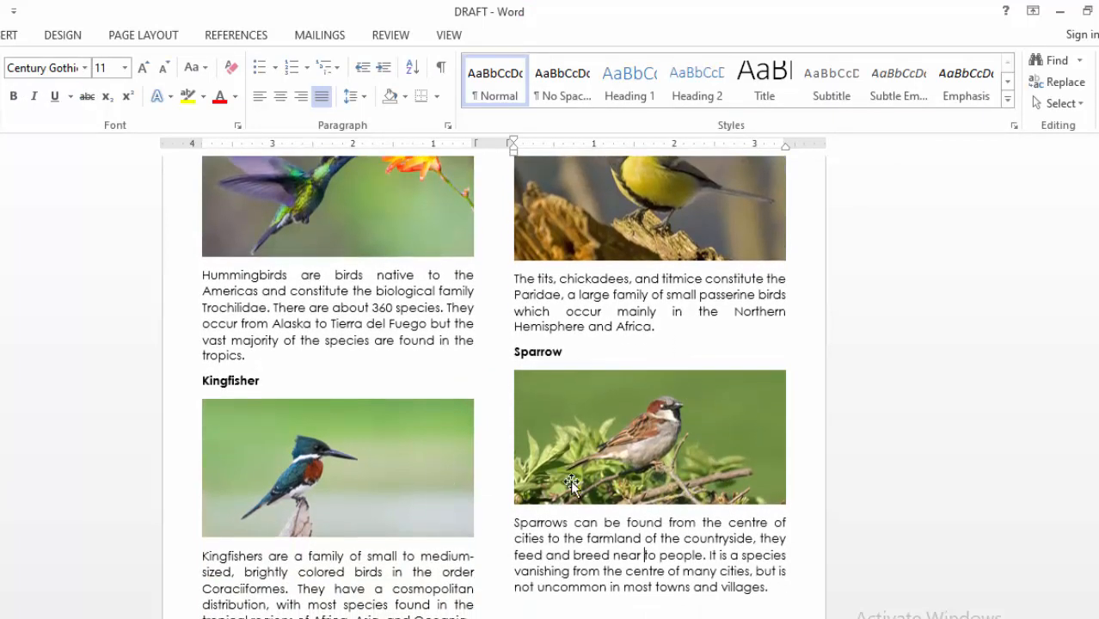
pyautogui.scroll(-3, 682, 471)
pyautogui.scroll(3, 679, 469)
pyautogui.scroll(5, 685, 455)
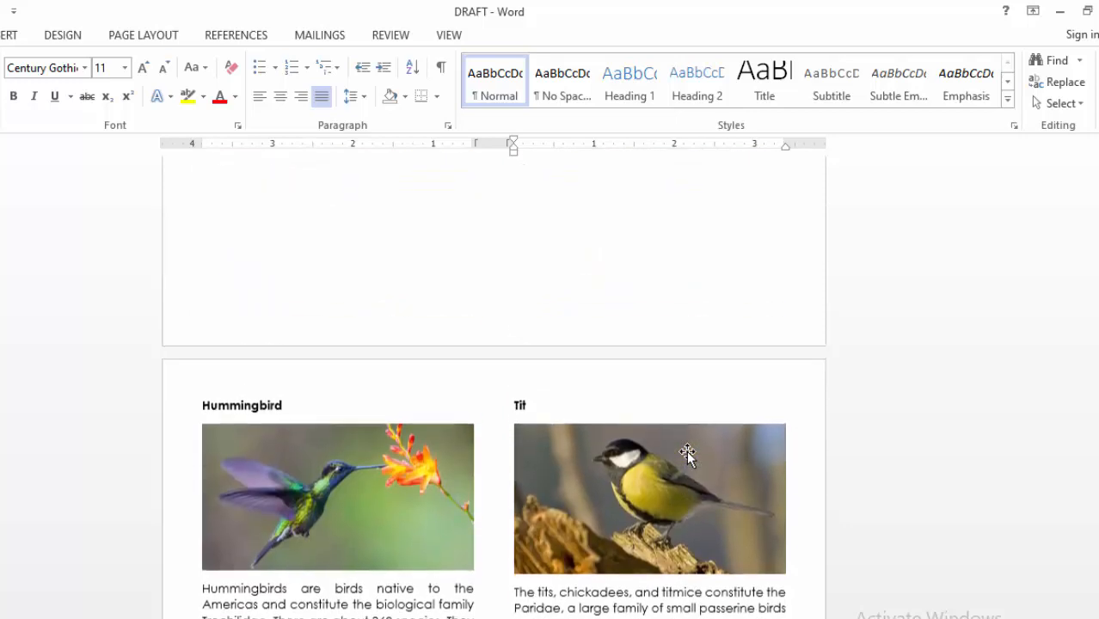
pyautogui.scroll(-6, 686, 444)
pyautogui.scroll(5, 690, 444)
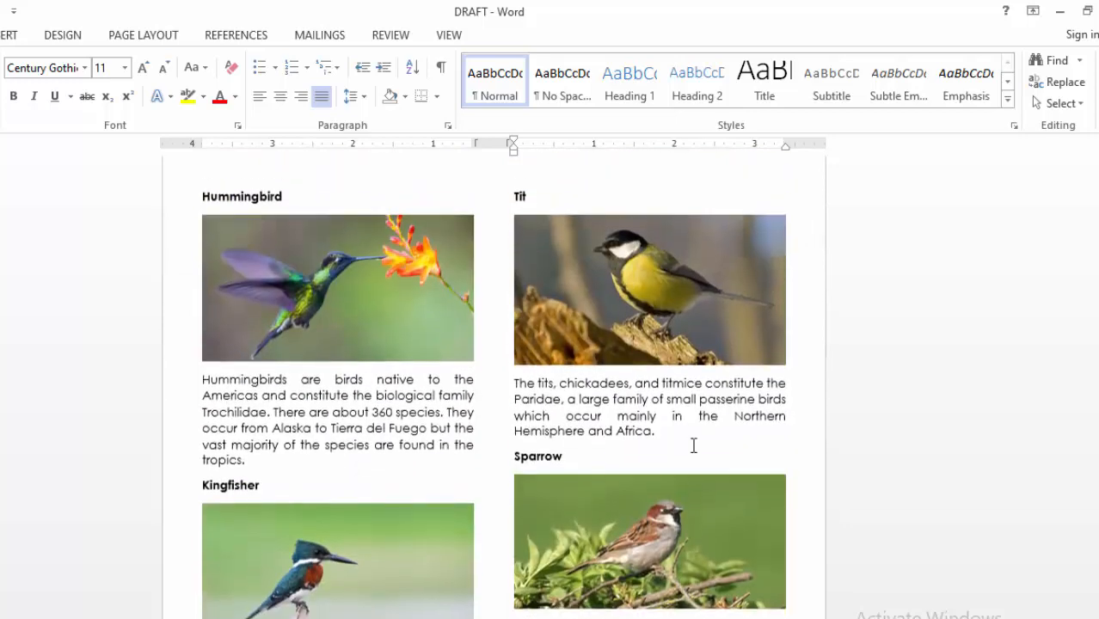
pyautogui.scroll(1, 680, 446)
# Colour the Hummingbird, Kingfisher, Tit and Sparrow headings red
pyautogui.moveTo(198, 288); pyautogui.dragTo(290, 287)
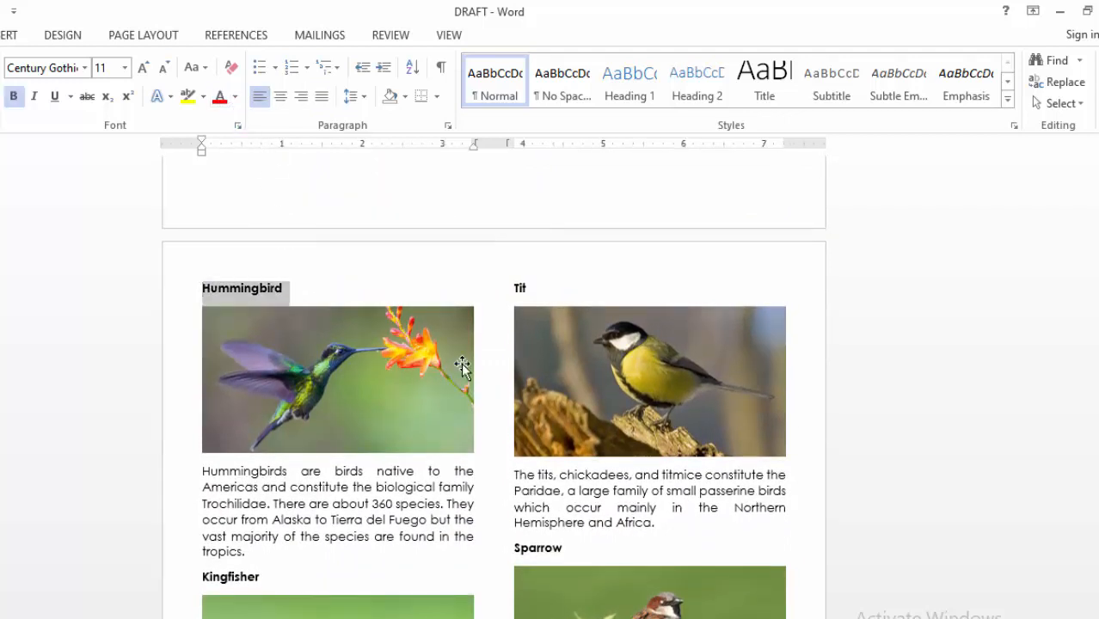
pyautogui.scroll(-2, 550, 413)
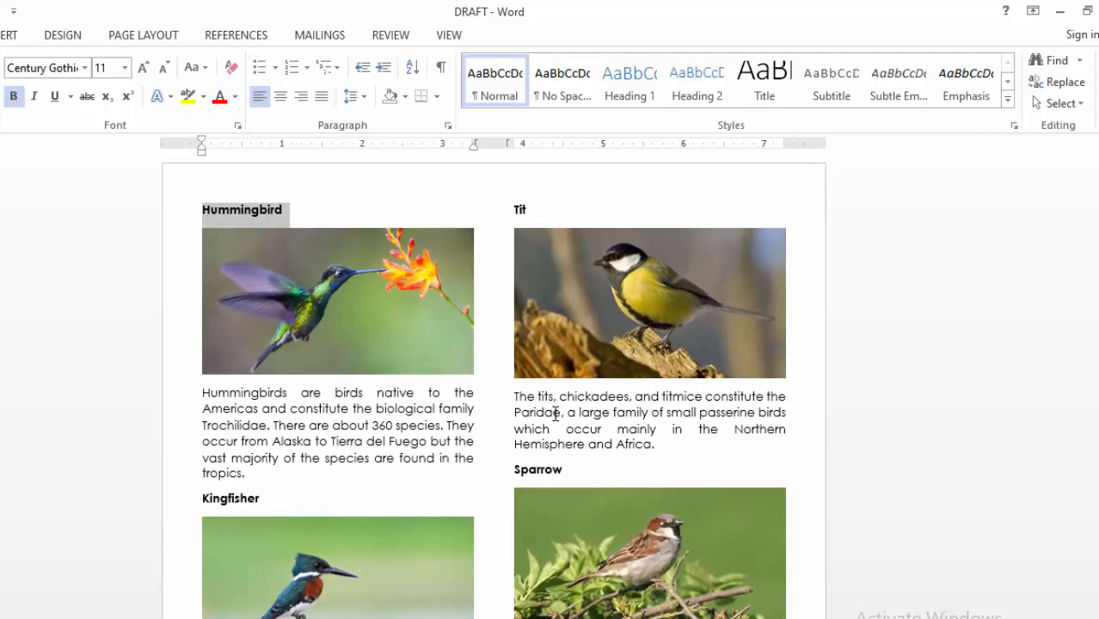
pyautogui.moveTo(199, 501); pyautogui.dragTo(263, 498)
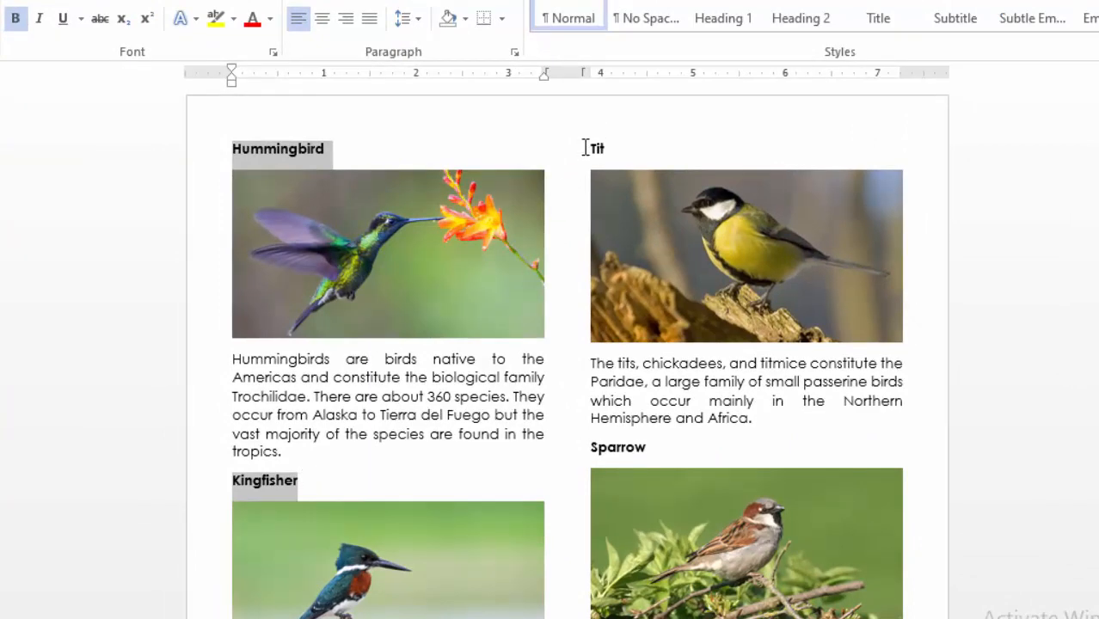
pyautogui.moveTo(584, 148); pyautogui.dragTo(621, 147)
pyautogui.moveTo(593, 449); pyautogui.dragTo(663, 447)
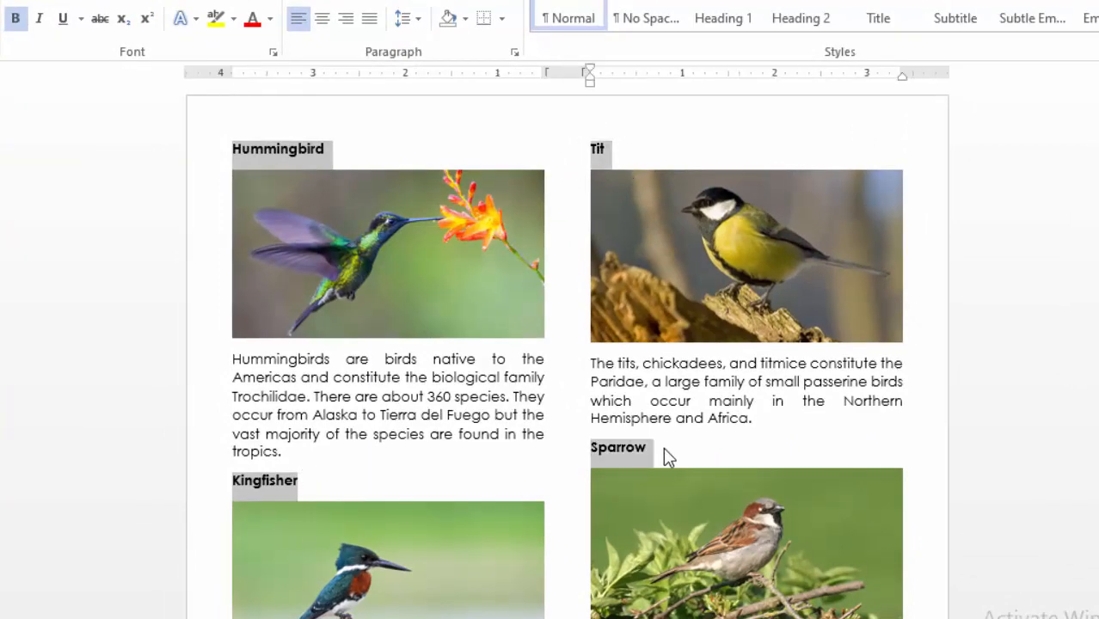
pyautogui.click(253, 19)
pyautogui.click(900, 433)
# Look through both pages to check the bird headings against the title and banner
pyautogui.scroll(-5, 637, 387)
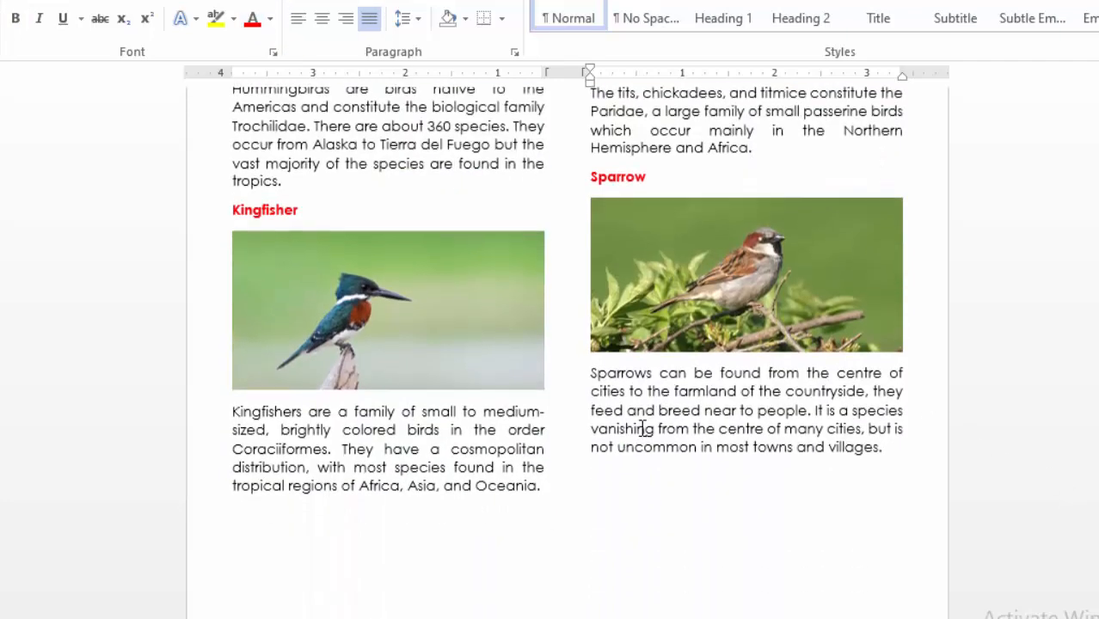
pyautogui.scroll(1, 754, 421)
pyautogui.scroll(15, 754, 421)
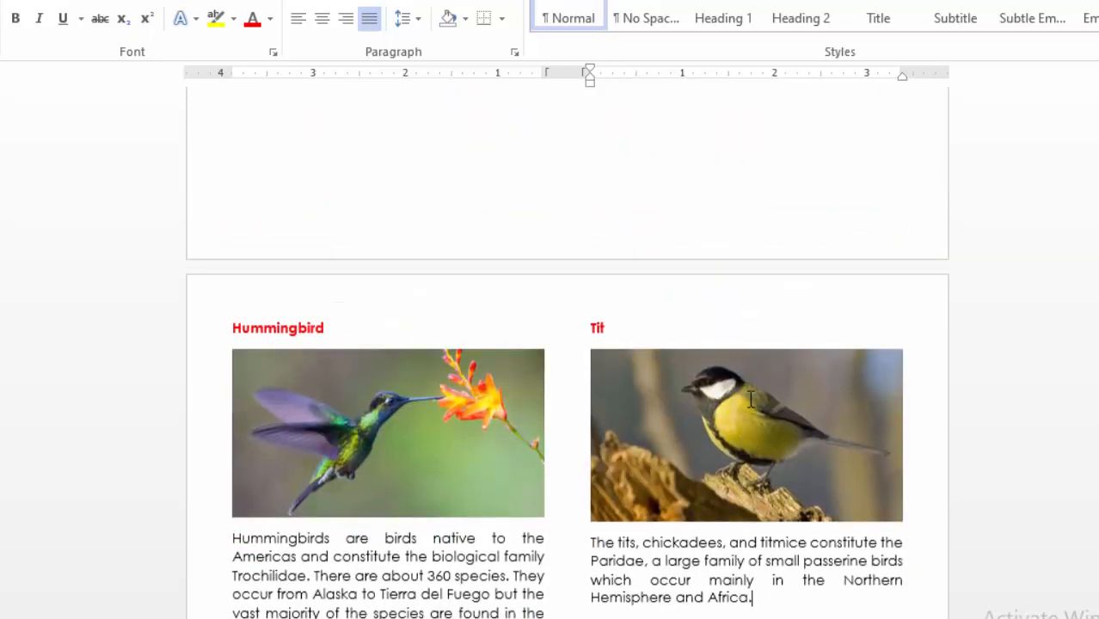
pyautogui.scroll(4, 753, 397)
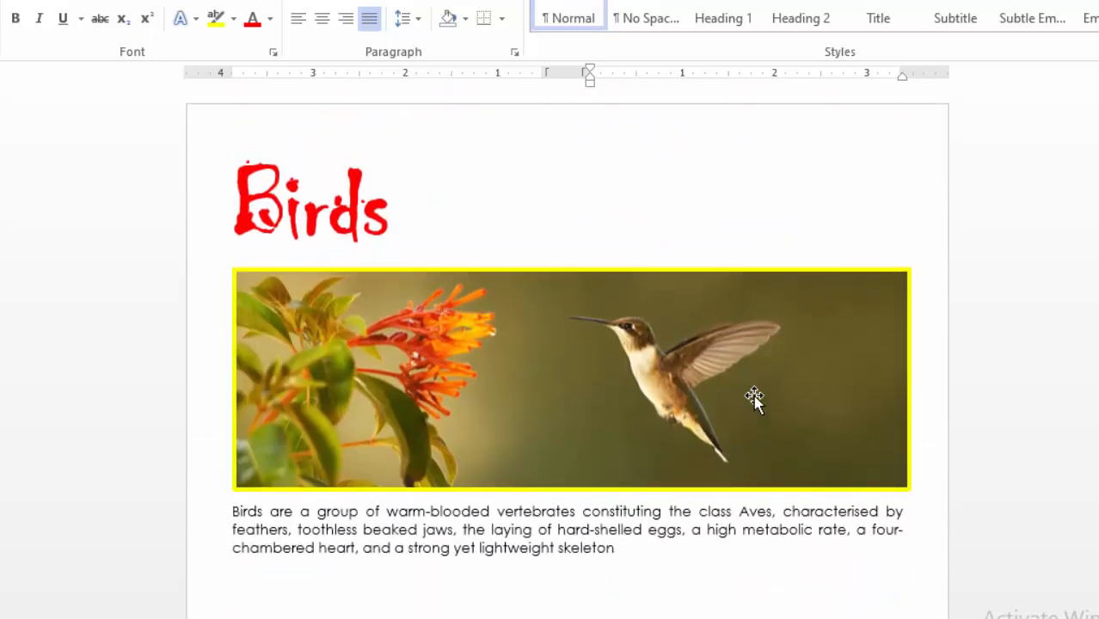
pyautogui.scroll(-5, 756, 392)
pyautogui.scroll(-10, 758, 394)
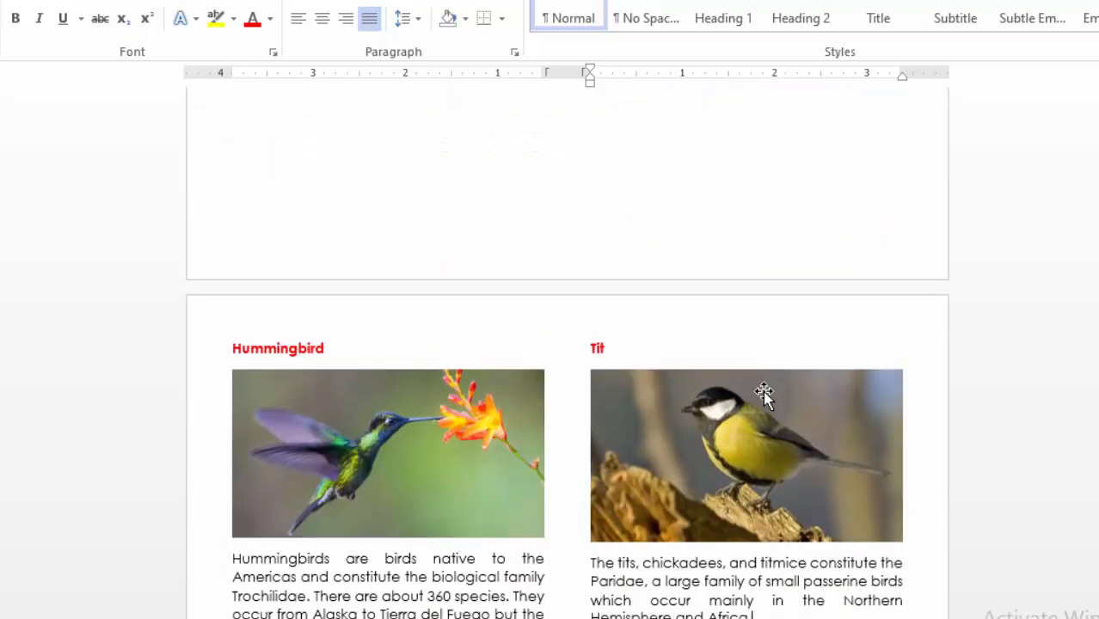
pyautogui.scroll(-8, 765, 394)
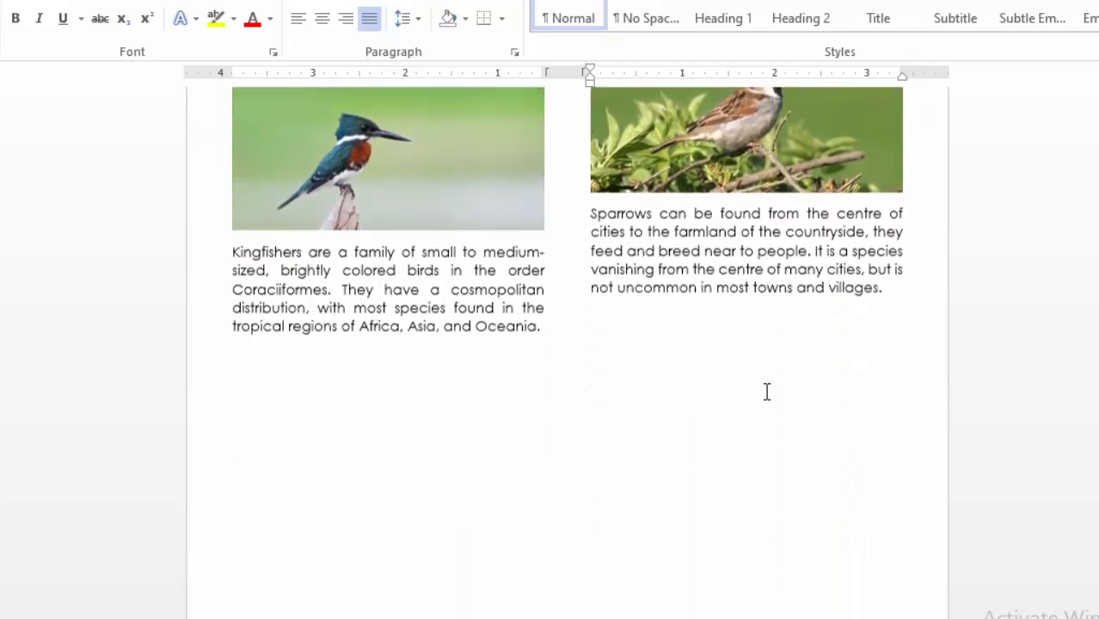
pyautogui.scroll(15, 803, 360)
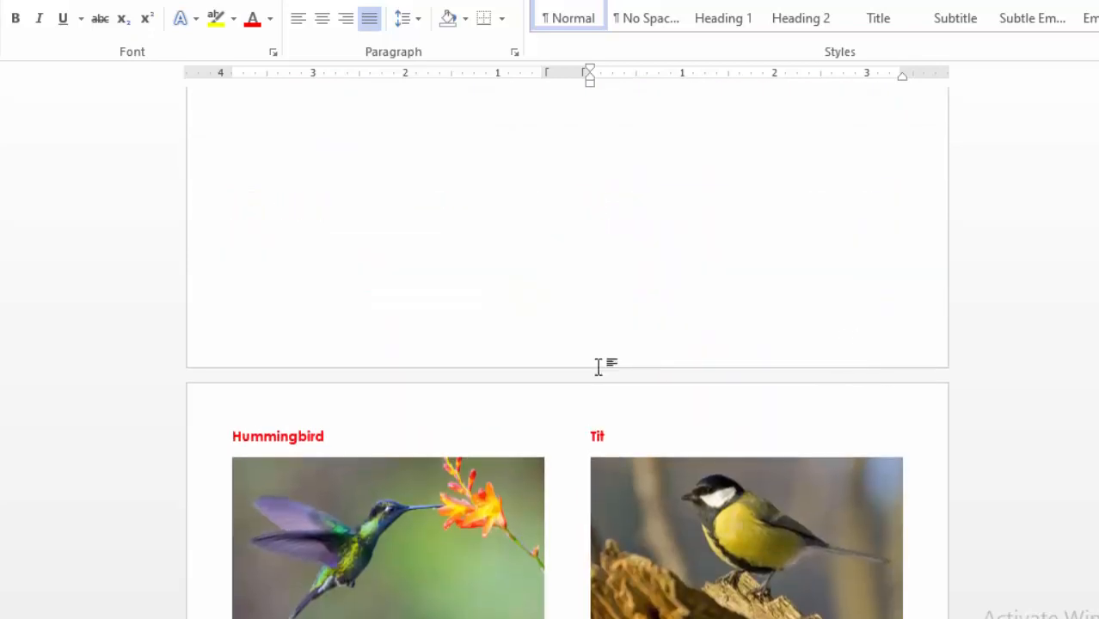
pyautogui.scroll(4, 599, 368)
# Insert Accent Bar 4 page numbers at the bottom of the pages and return to the document body
pyautogui.click(94, 41)
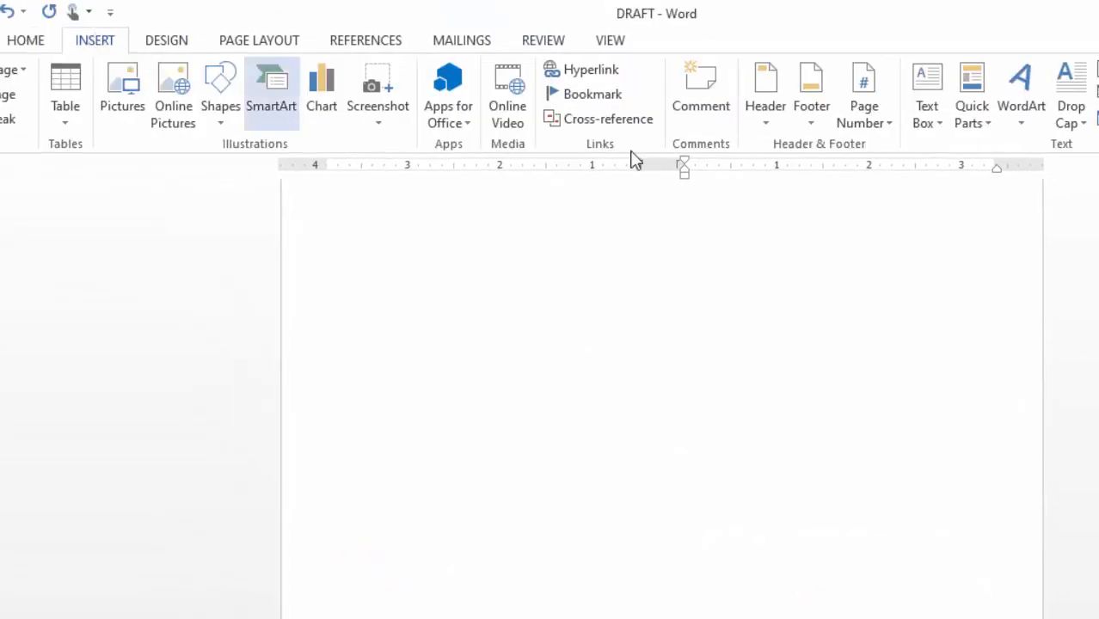
pyautogui.click(884, 127)
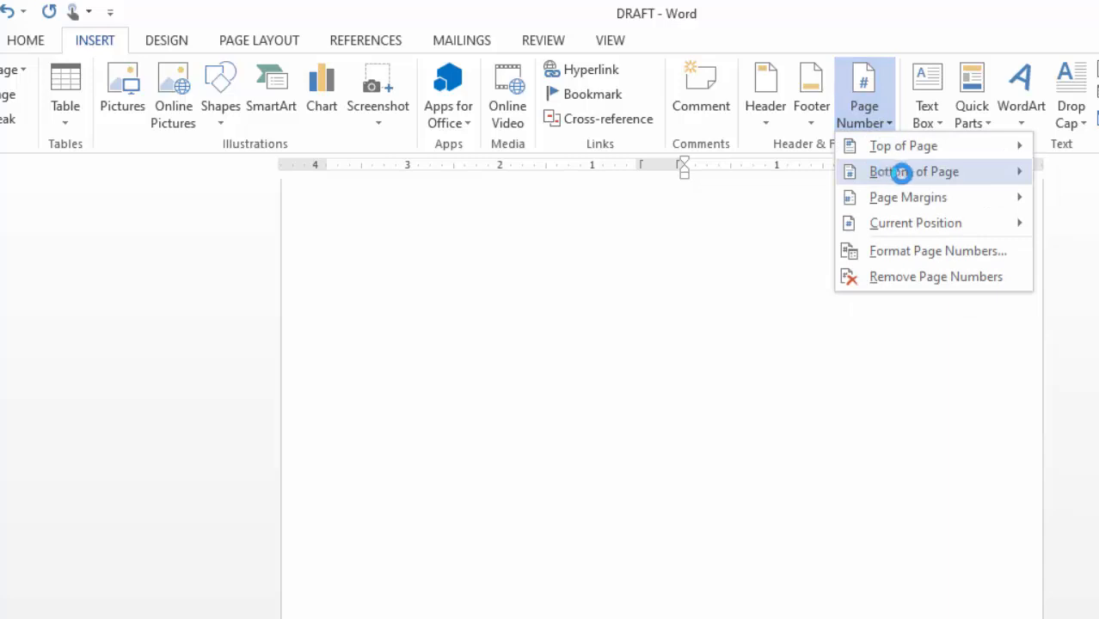
pyautogui.click(899, 172)
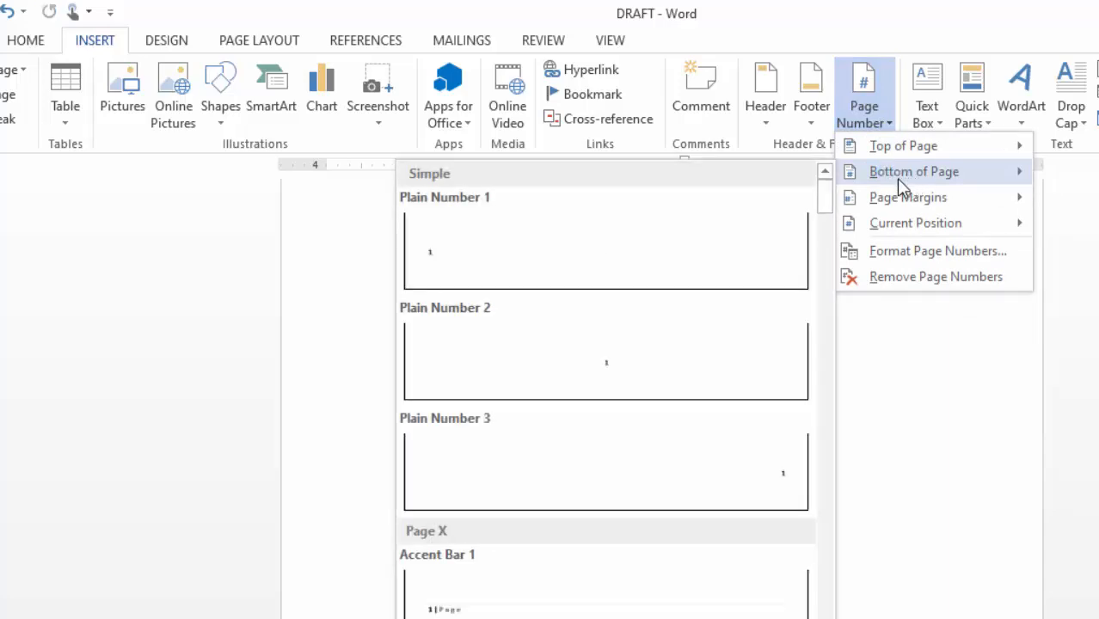
pyautogui.scroll(-5, 681, 400)
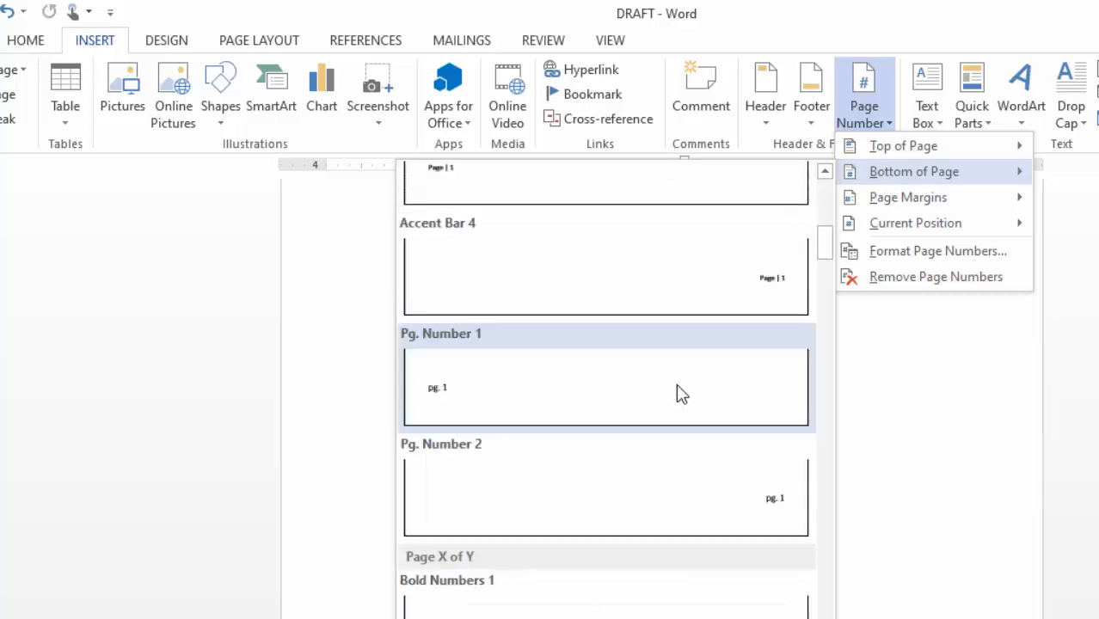
pyautogui.click(758, 291)
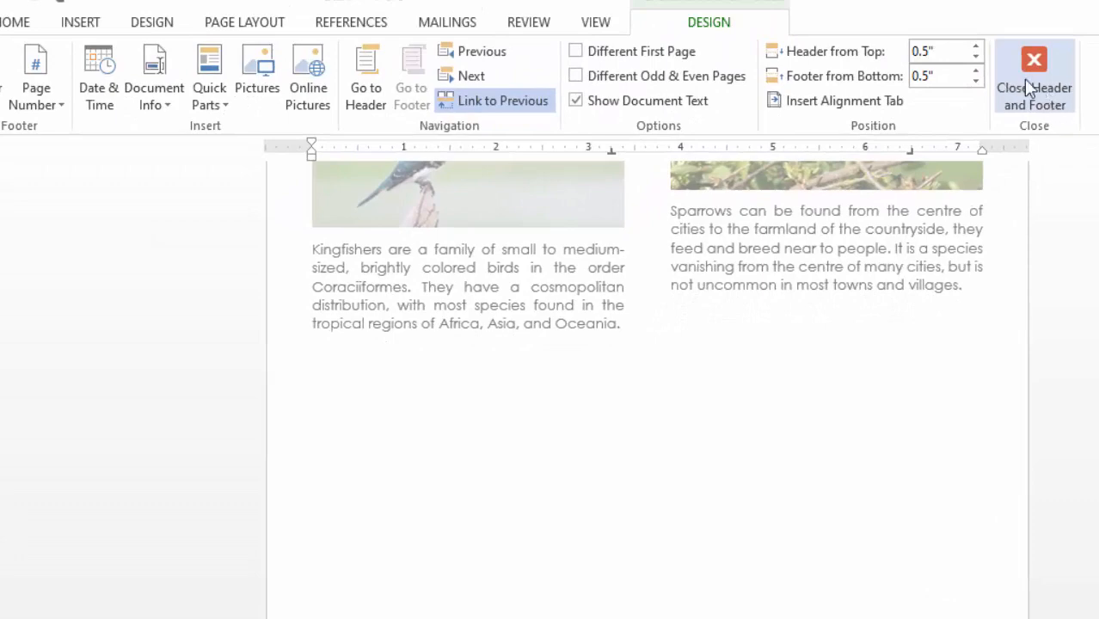
pyautogui.click(1034, 64)
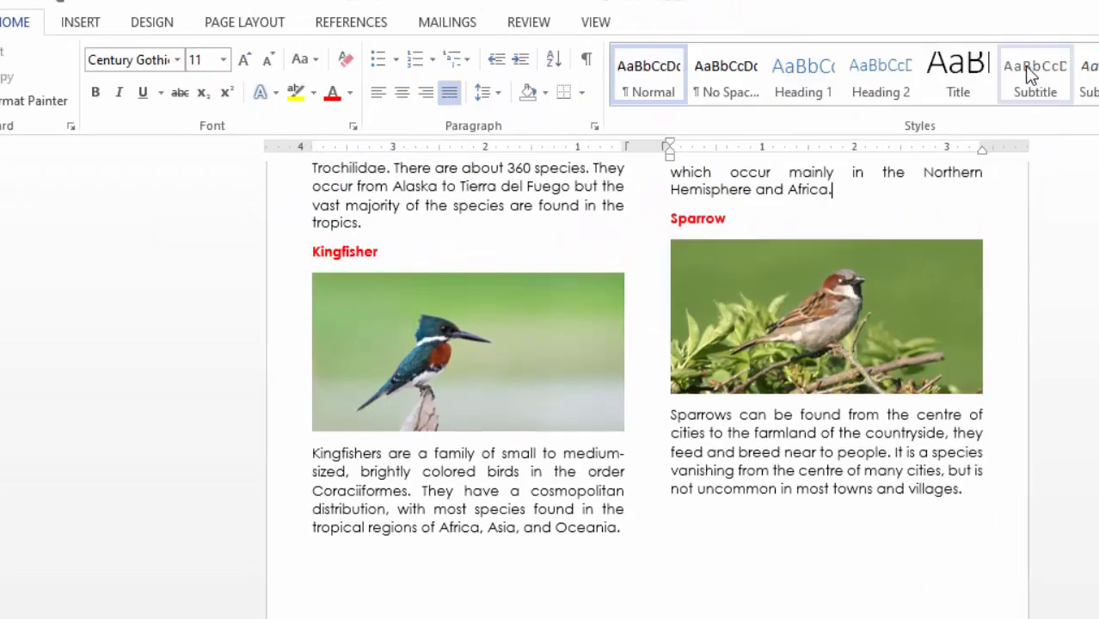
# Review the finished document from title to last section, including the page number in each footer
pyautogui.scroll(10, 980, 339)
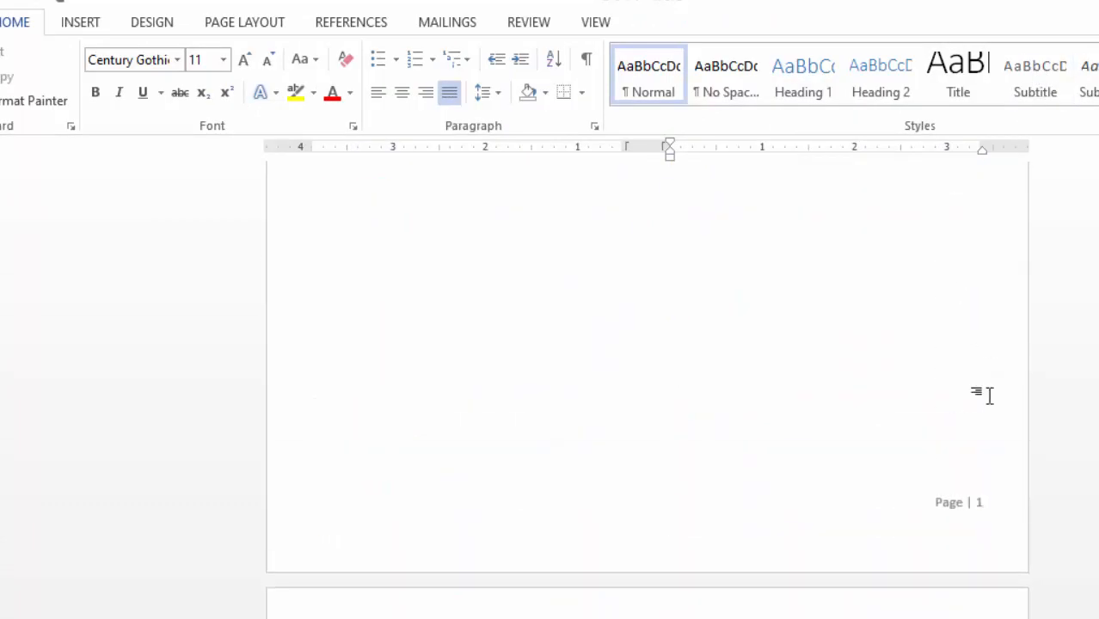
pyautogui.scroll(5, 969, 301)
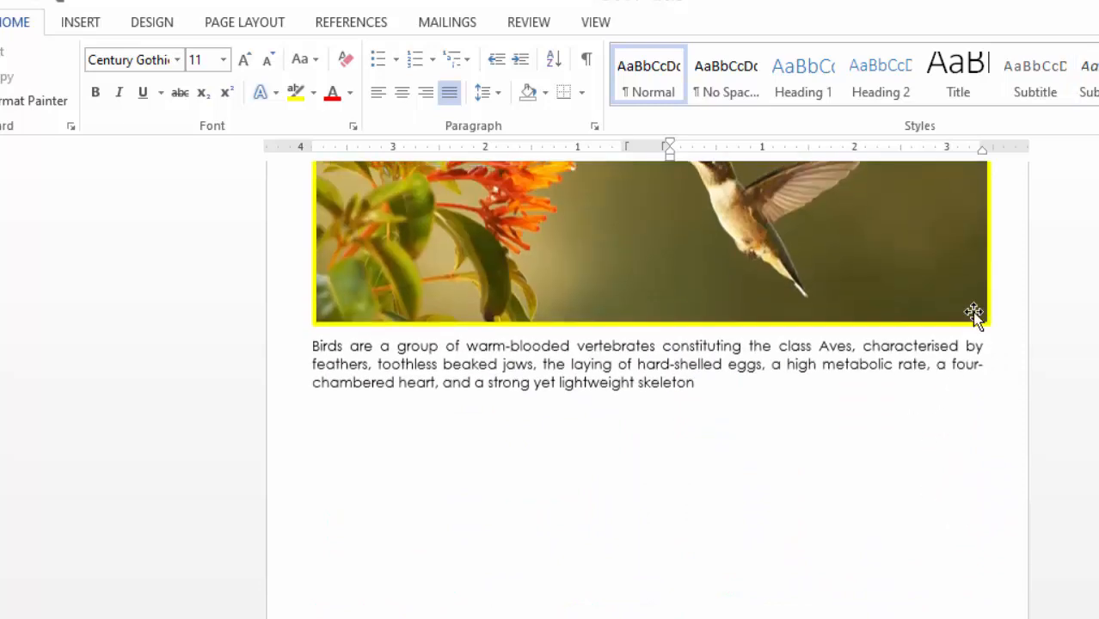
pyautogui.scroll(3, 973, 312)
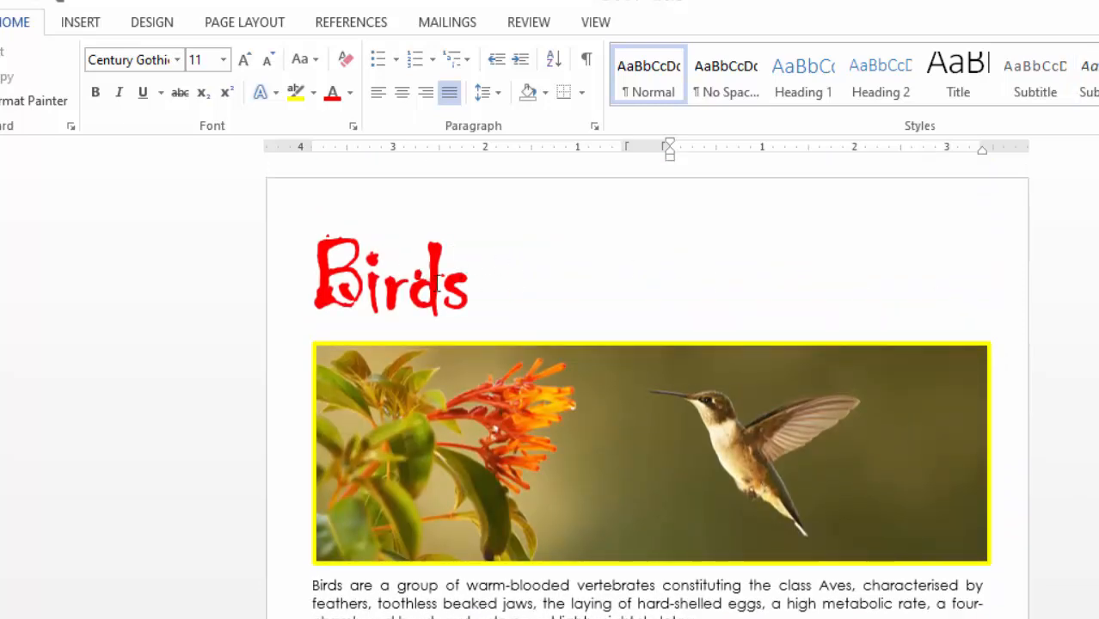
pyautogui.scroll(-3, 418, 460)
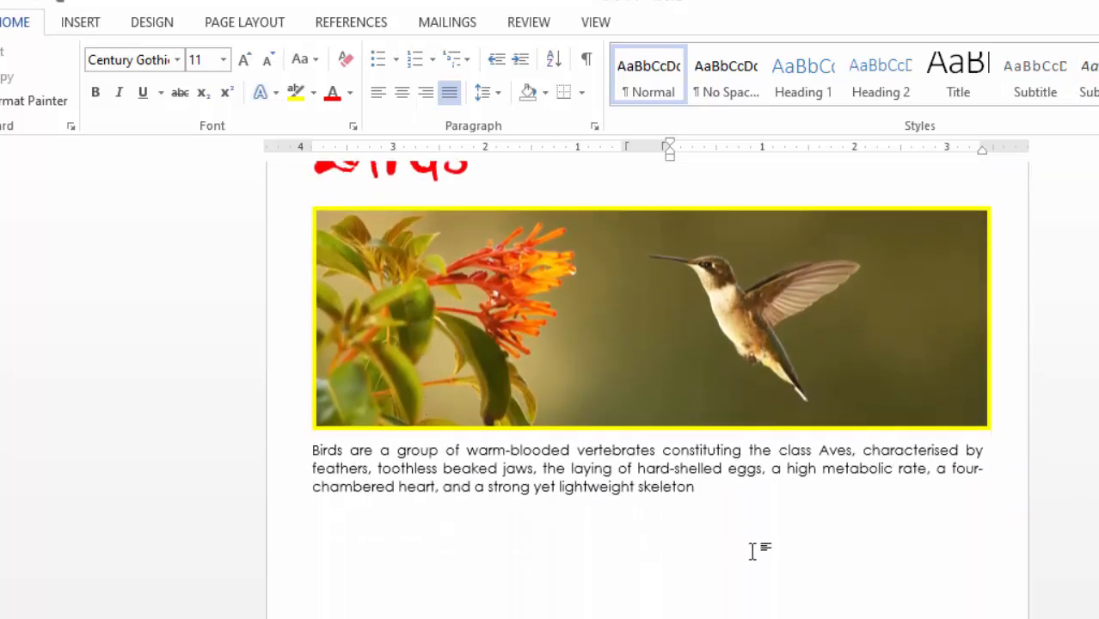
pyautogui.scroll(-8, 751, 550)
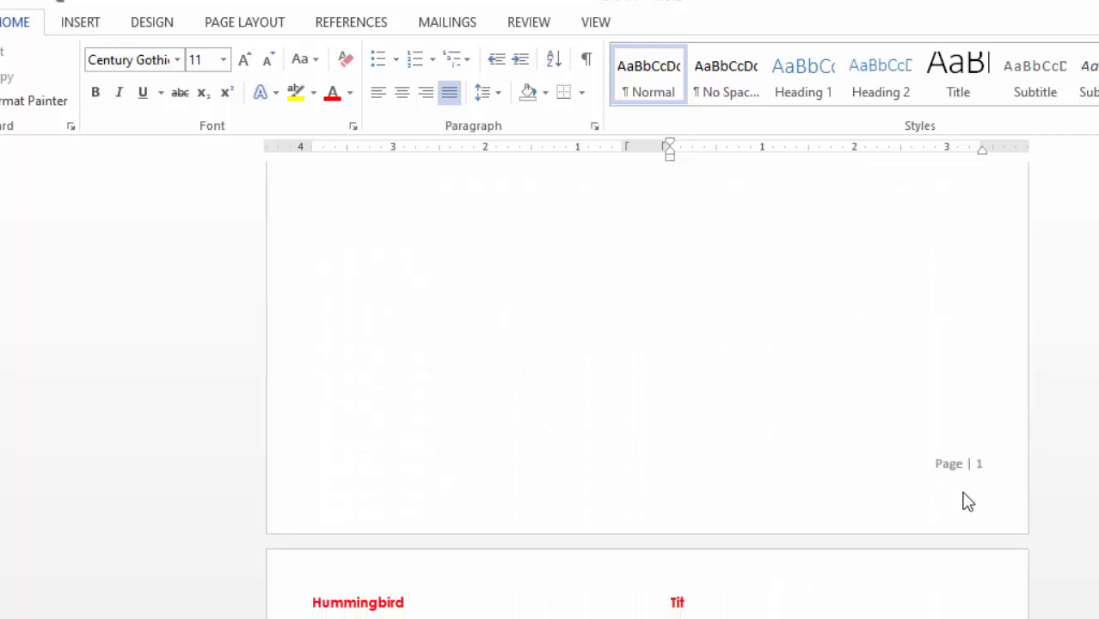
pyautogui.scroll(-7, 951, 492)
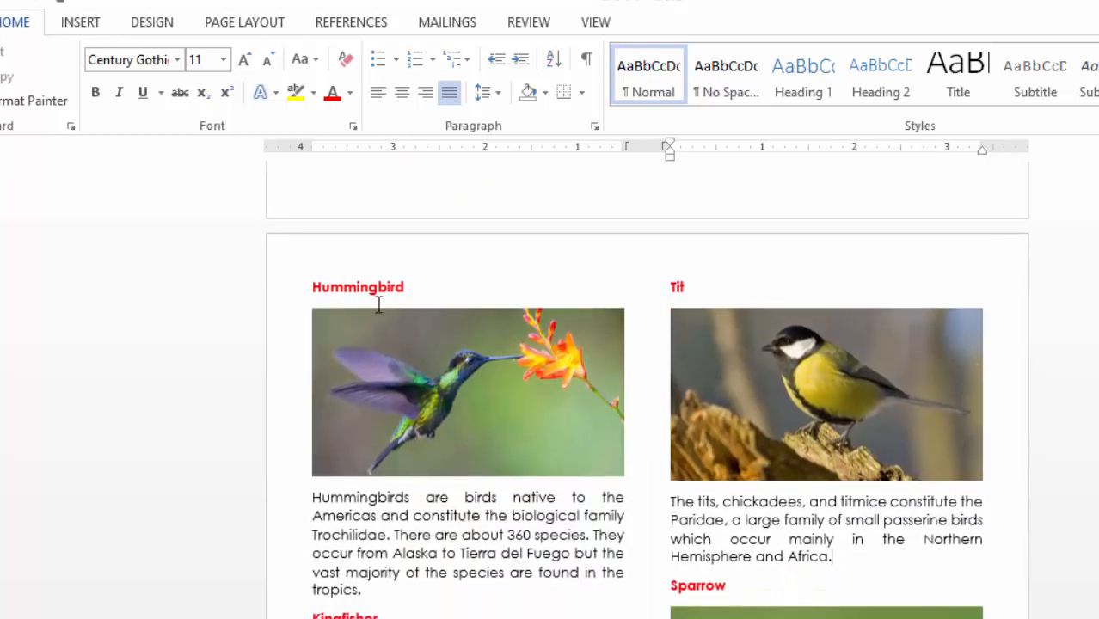
pyautogui.scroll(-3, 873, 334)
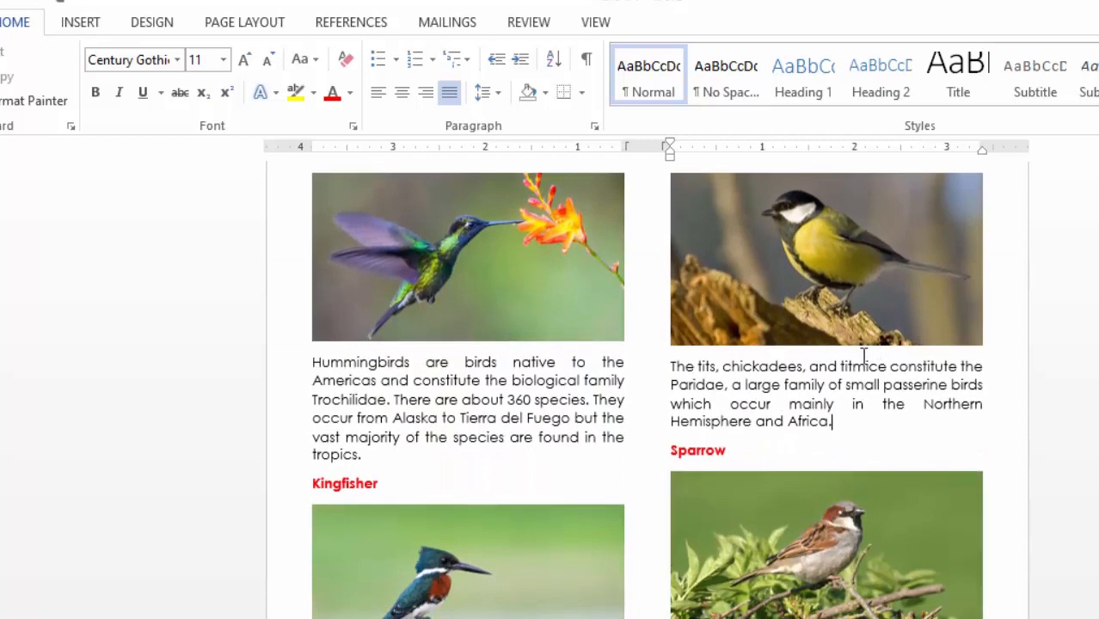
pyautogui.scroll(-3, 838, 364)
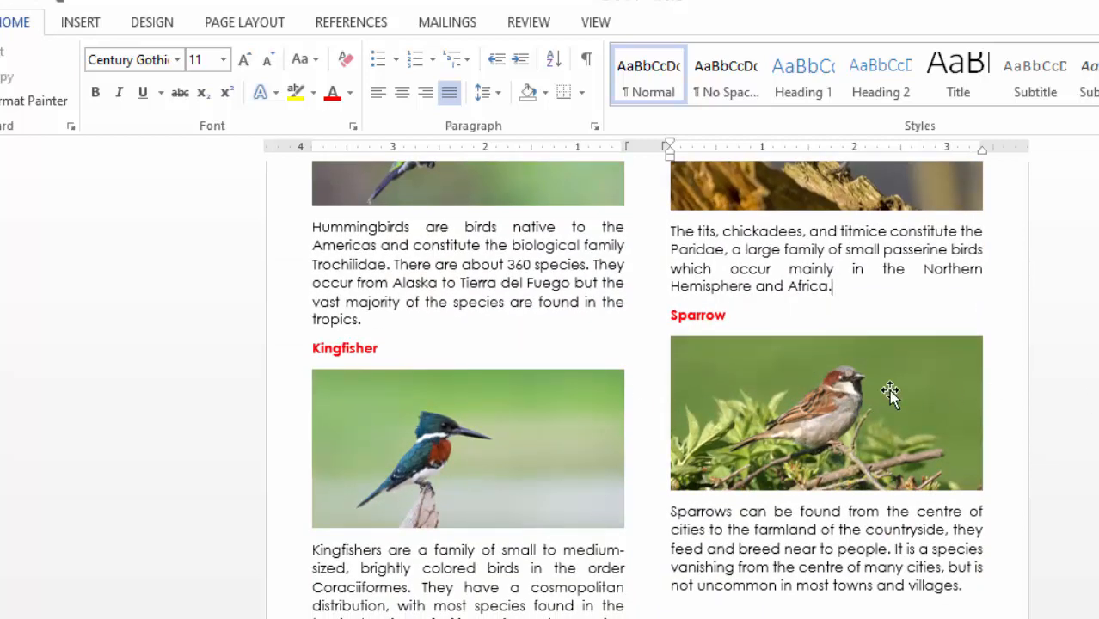
pyautogui.scroll(2, 907, 392)
pyautogui.scroll(-9, 947, 388)
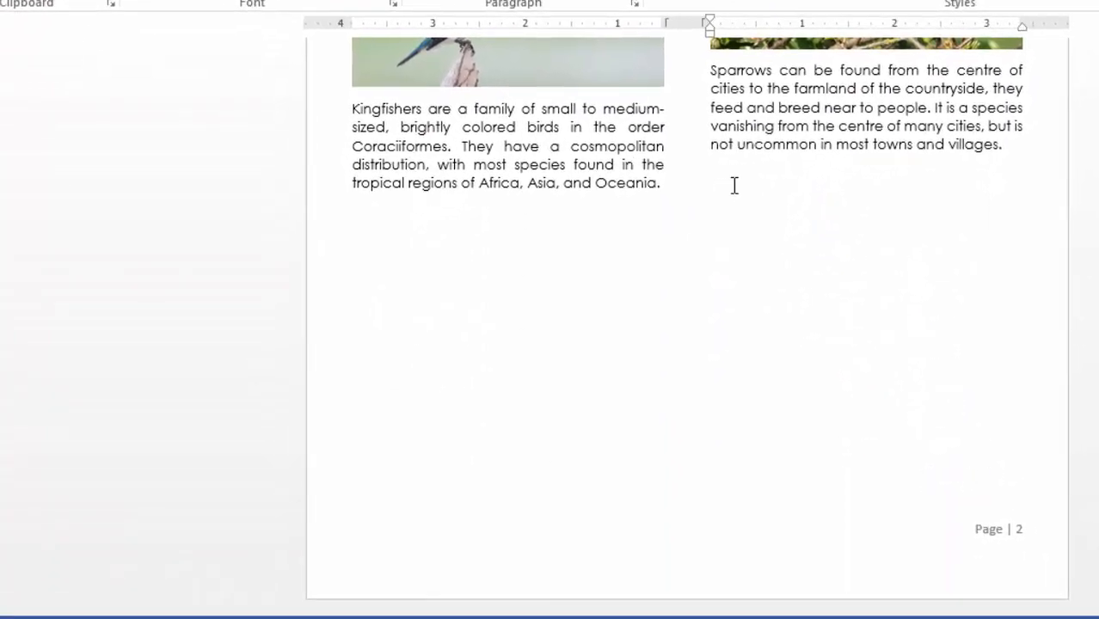
pyautogui.scroll(20, 734, 180)
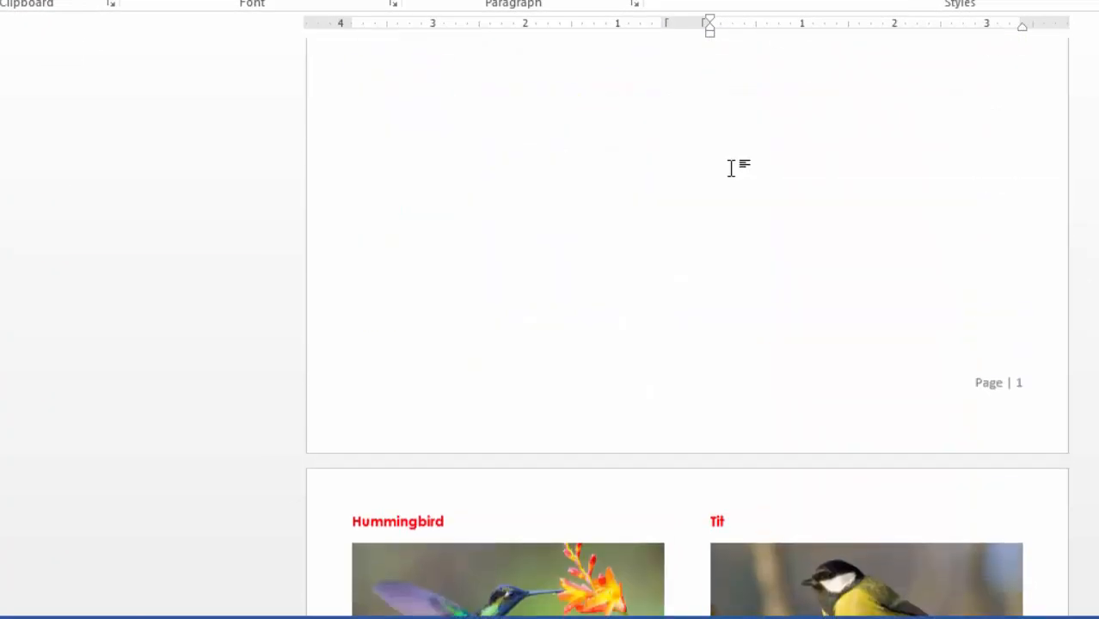
pyautogui.scroll(12, 731, 168)
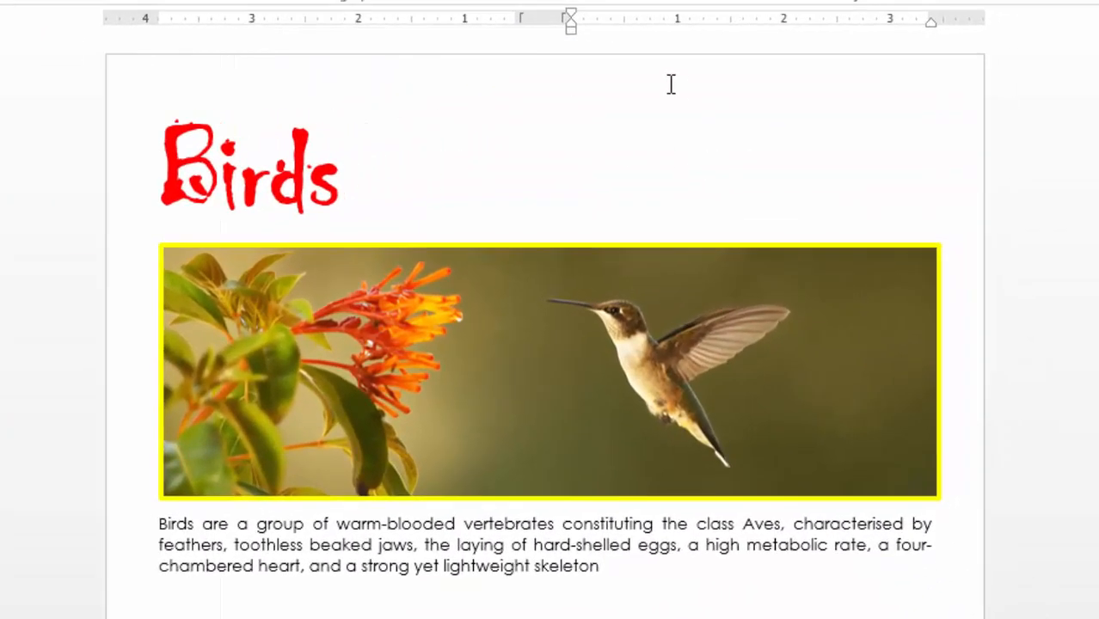